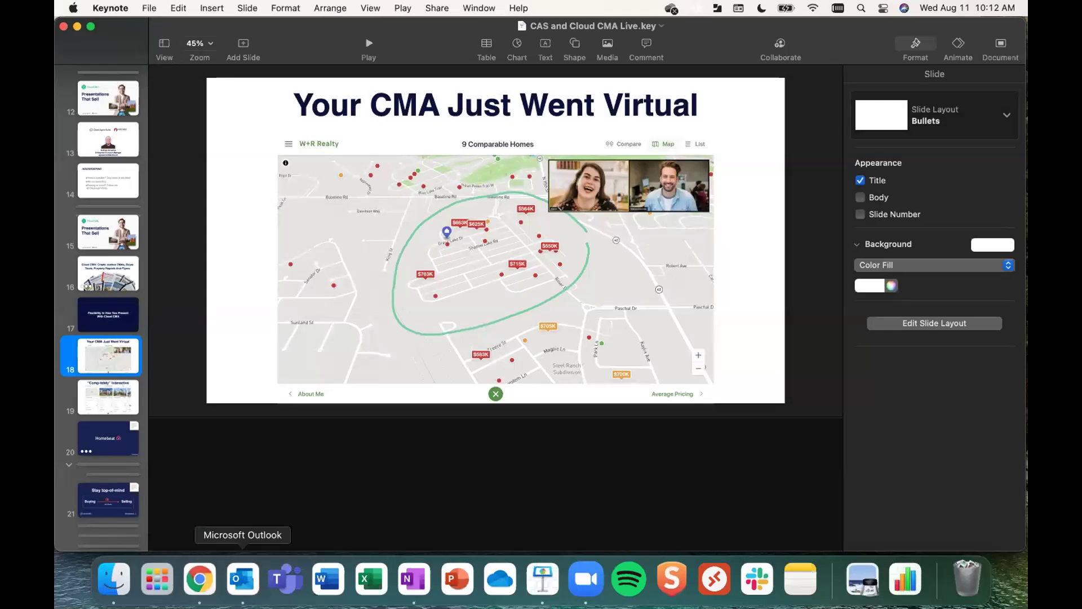
- Switch from Keynote to the Cloud CMA Recent Reports dashboard in Chrome
{"action": "left_click", "coordinate": [200, 581]}
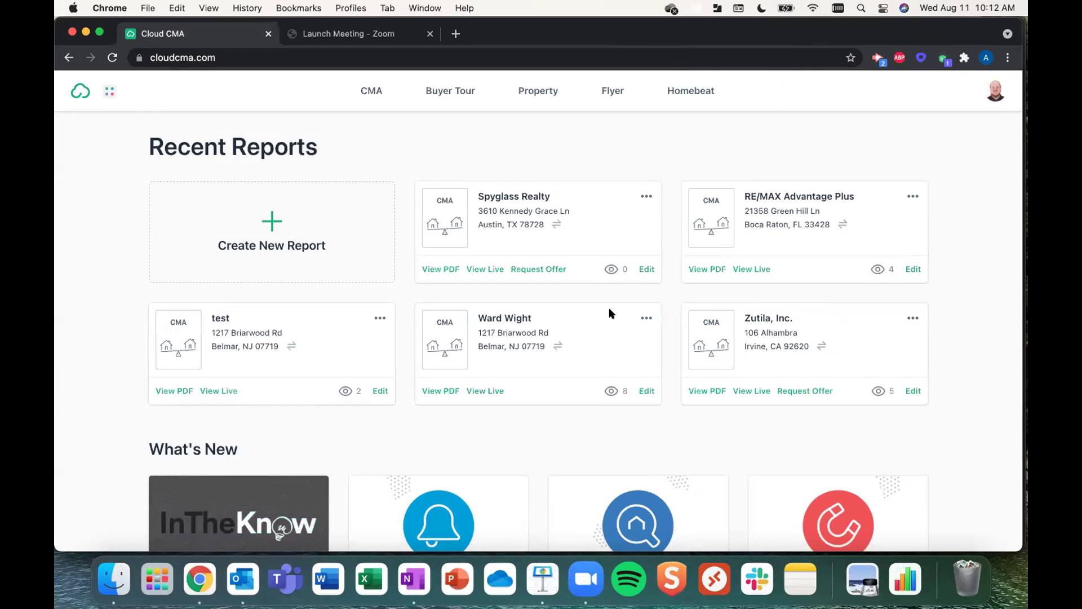
- Find the Spyglass Realty report card in Recent Reports and open its Edit CMA Report page
{"action": "scroll", "coordinate": [610, 313], "scroll_direction": "down", "scroll_amount": 4}
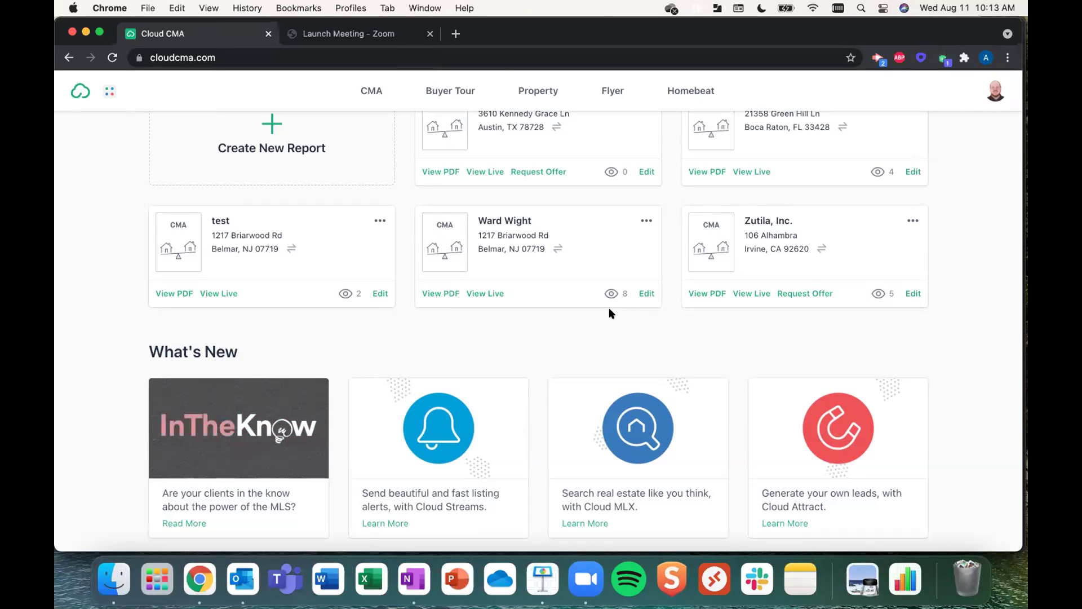
{"action": "scroll", "coordinate": [609, 313], "scroll_direction": "up", "scroll_amount": 3}
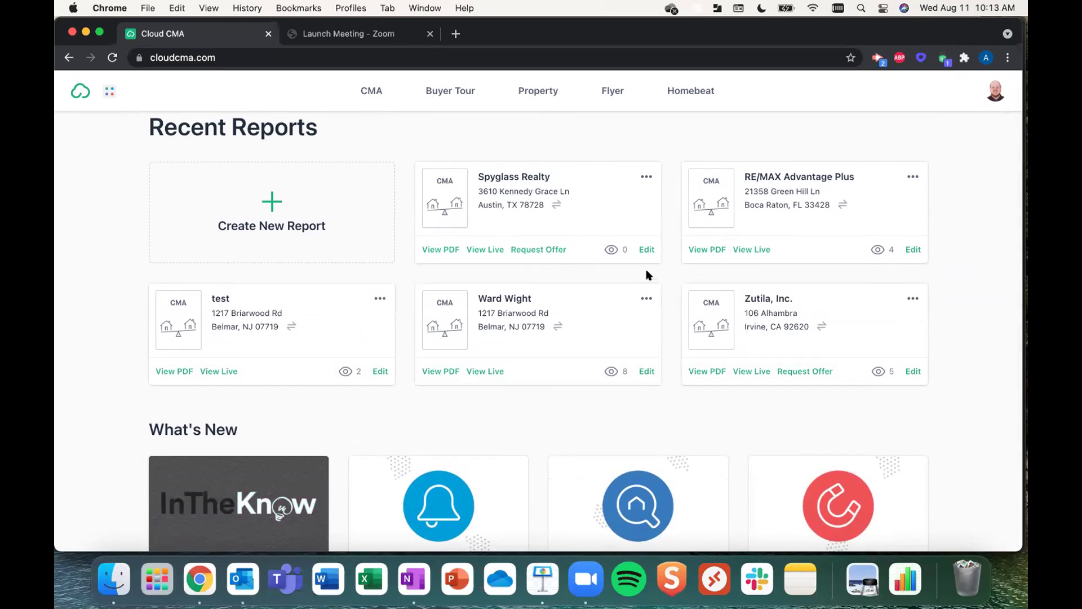
{"action": "left_click", "coordinate": [644, 252]}
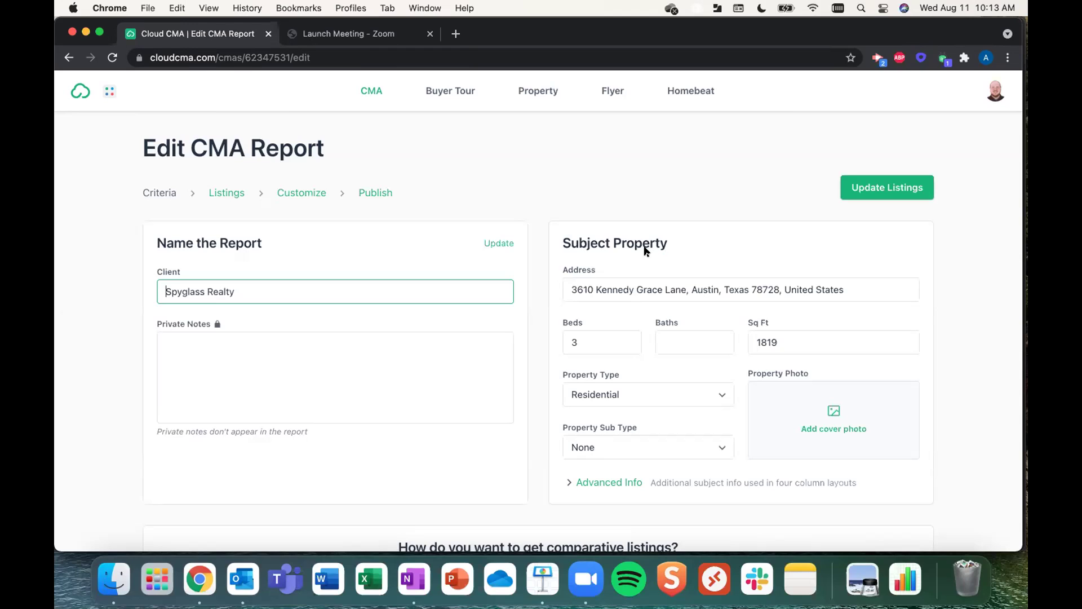
{"action": "scroll", "coordinate": [646, 250], "scroll_direction": "down", "scroll_amount": 3}
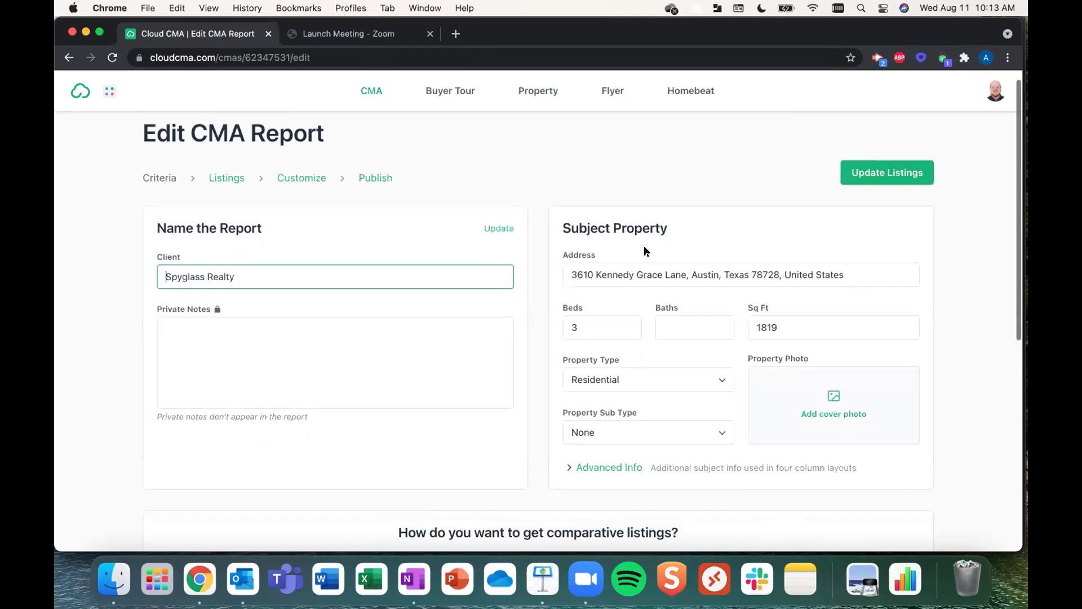
{"action": "left_click", "coordinate": [419, 276]}
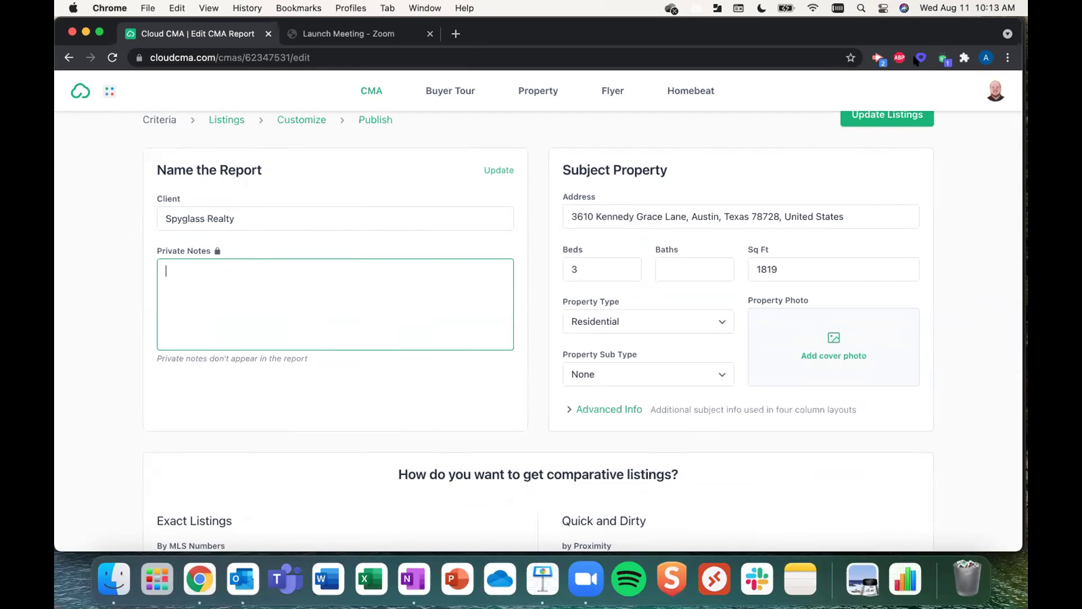
{"action": "left_click", "coordinate": [846, 215]}
{"action": "key", "text": "BackSpace"}
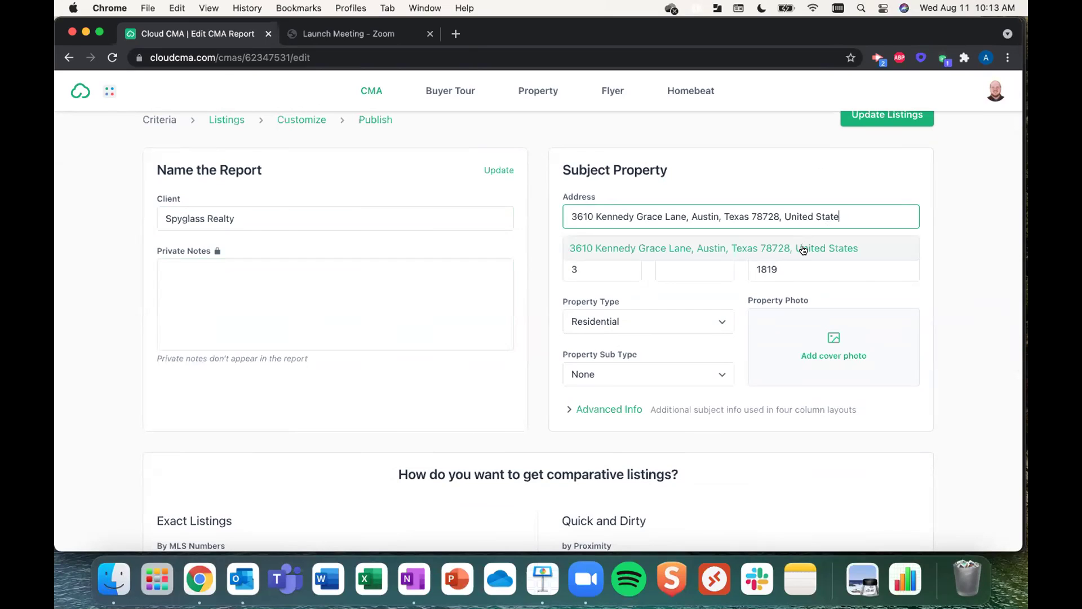
{"action": "left_click", "coordinate": [803, 249]}
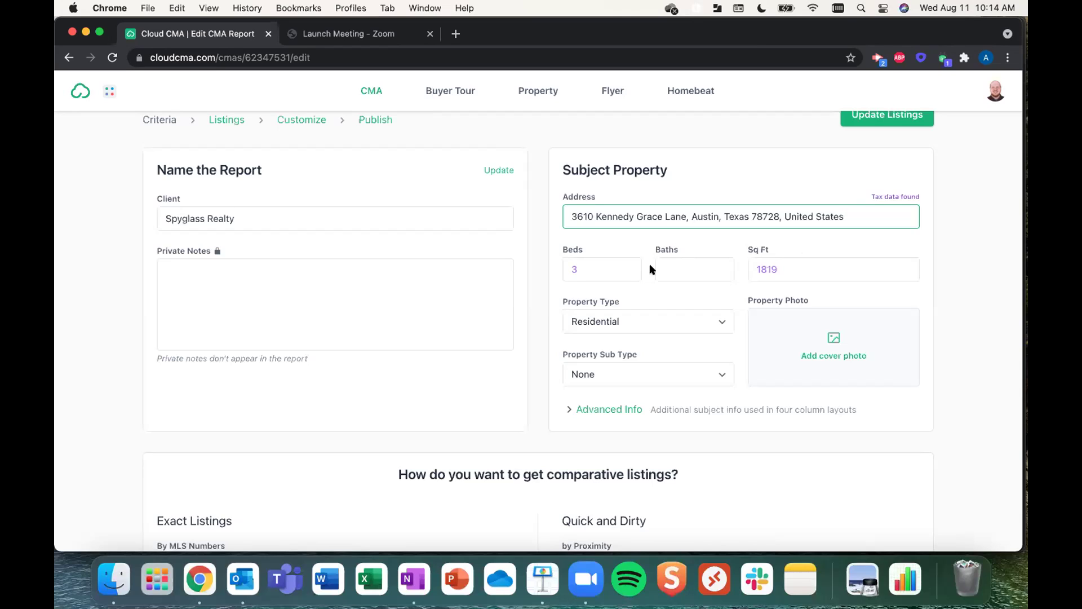
- Set baths to 2.5 and expand Advanced Info showing lot 5013, built 2016, taxes 5271.61
{"action": "left_click", "coordinate": [690, 265]}
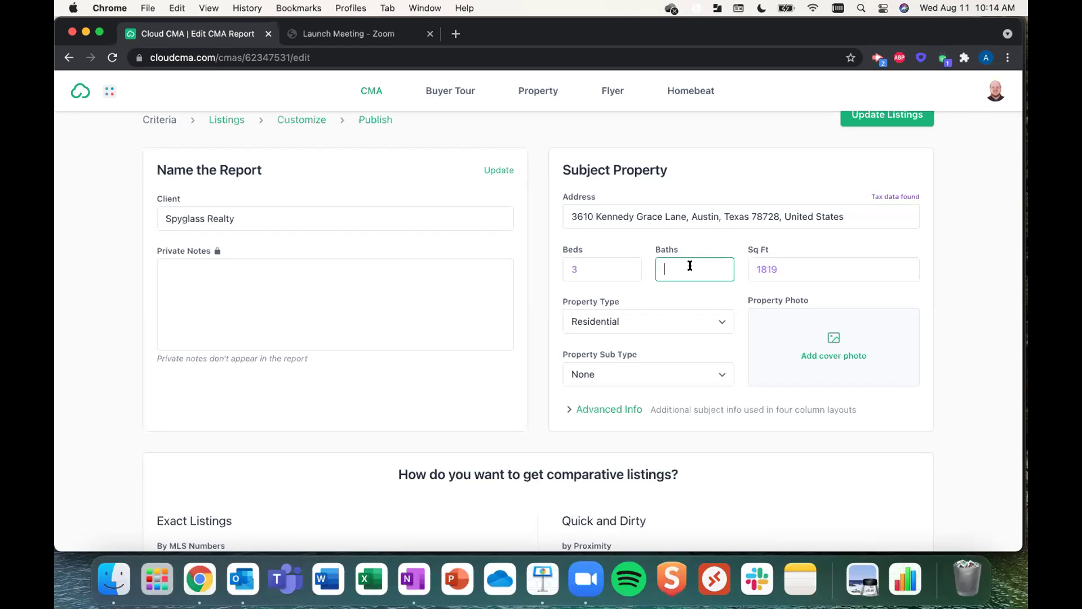
{"action": "type", "text": "2.5"}
{"action": "left_click", "coordinate": [571, 408]}
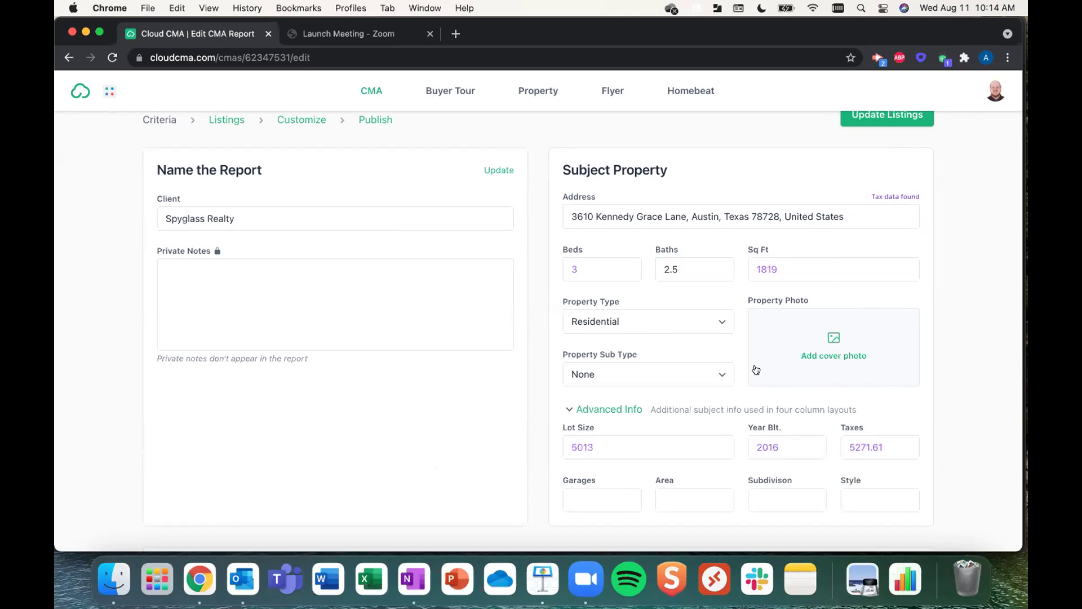
{"action": "scroll", "coordinate": [756, 369], "scroll_direction": "down", "scroll_amount": 3}
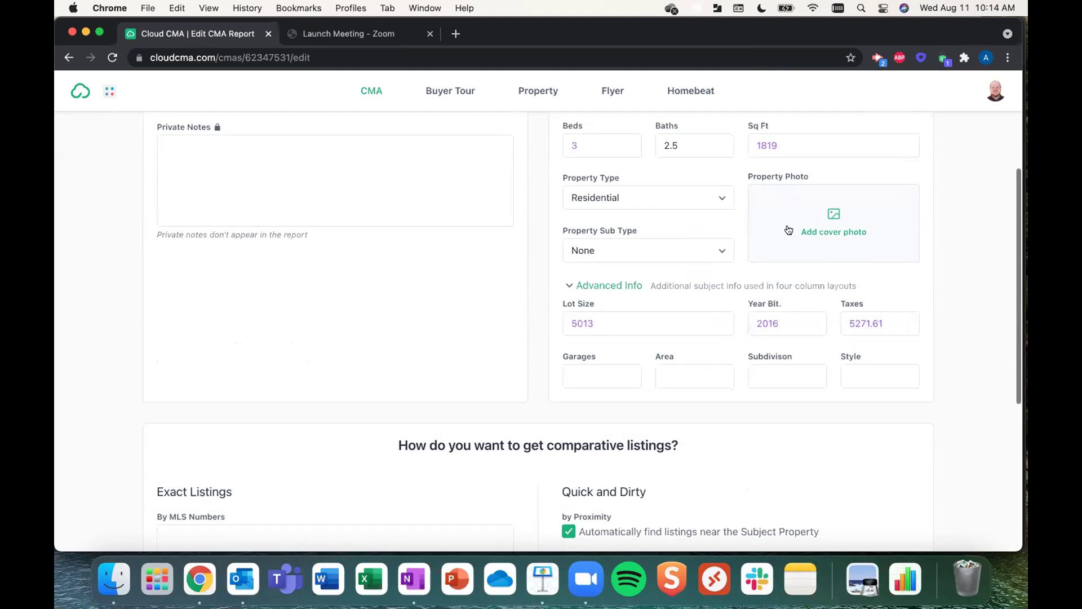
- Review the comparative listings options, including the exact MLS numbers box
{"action": "scroll", "coordinate": [789, 229], "scroll_direction": "down", "scroll_amount": 5}
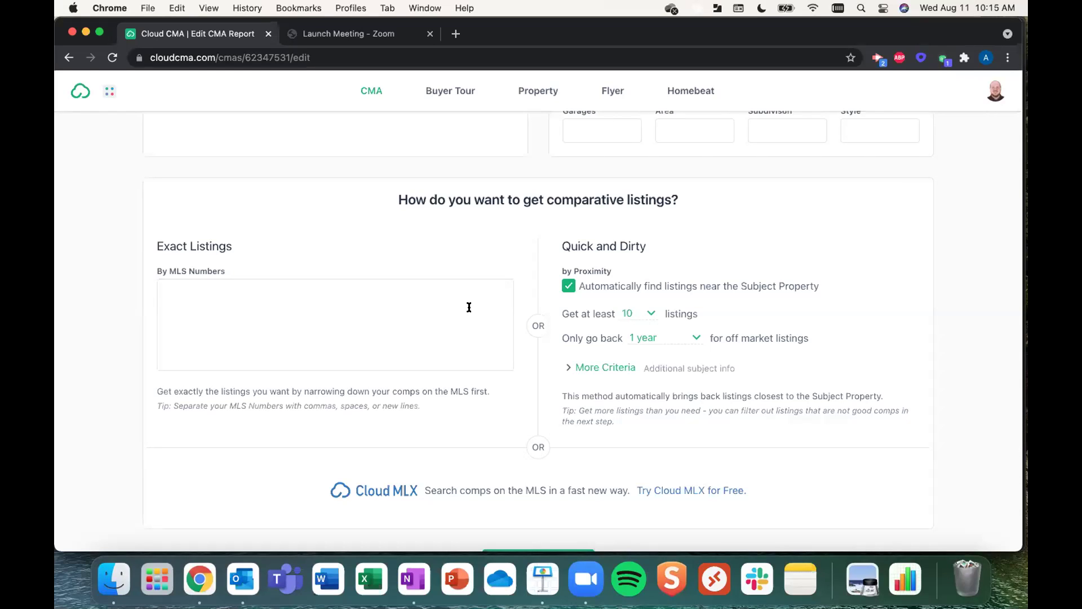
{"action": "left_click", "coordinate": [371, 299]}
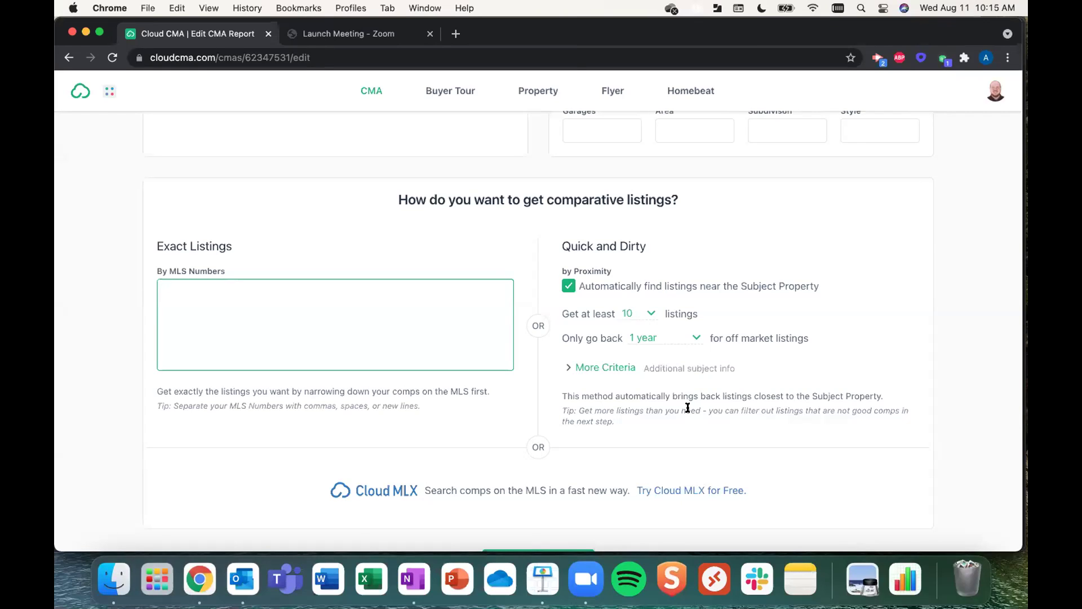
{"action": "scroll", "coordinate": [786, 265], "scroll_direction": "up", "scroll_amount": 3}
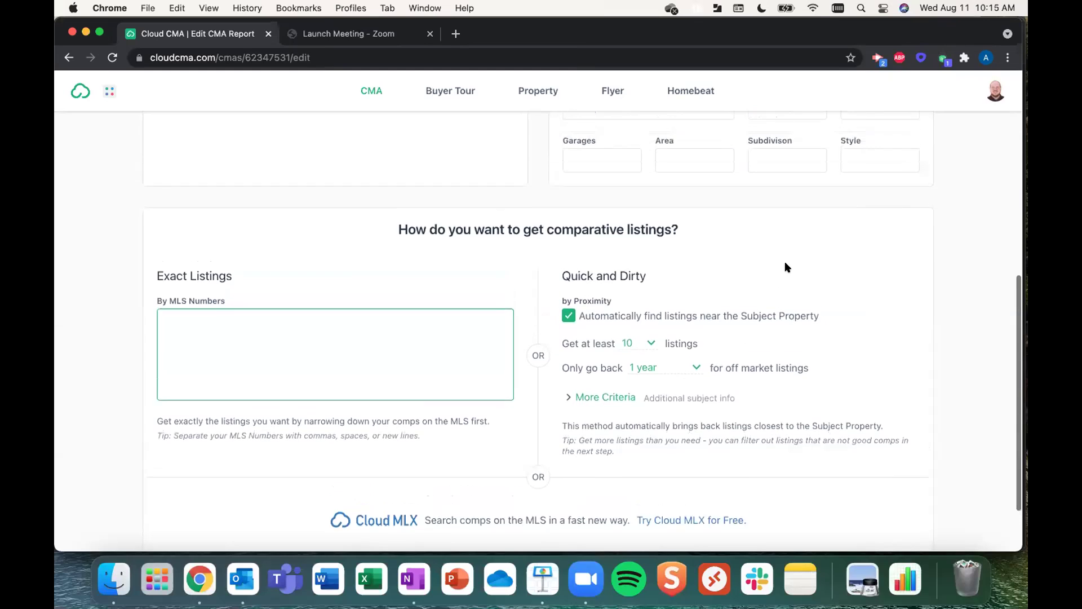
{"action": "scroll", "coordinate": [788, 267], "scroll_direction": "up", "scroll_amount": 8}
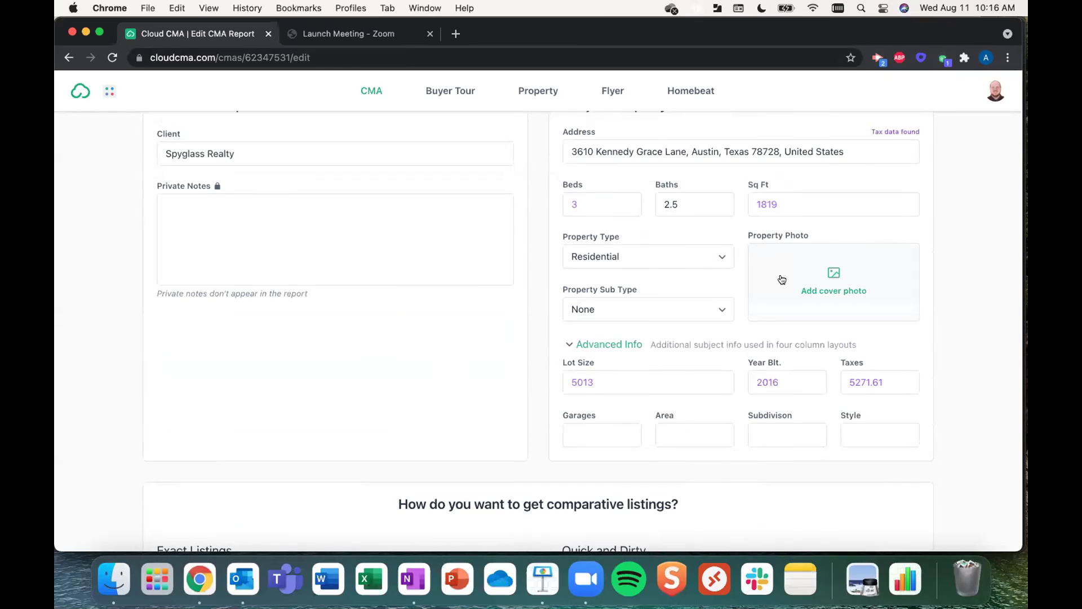
- Hide Outlook and move to the Organize Listings step via the Listings breadcrumb
{"action": "right_click", "coordinate": [243, 579]}
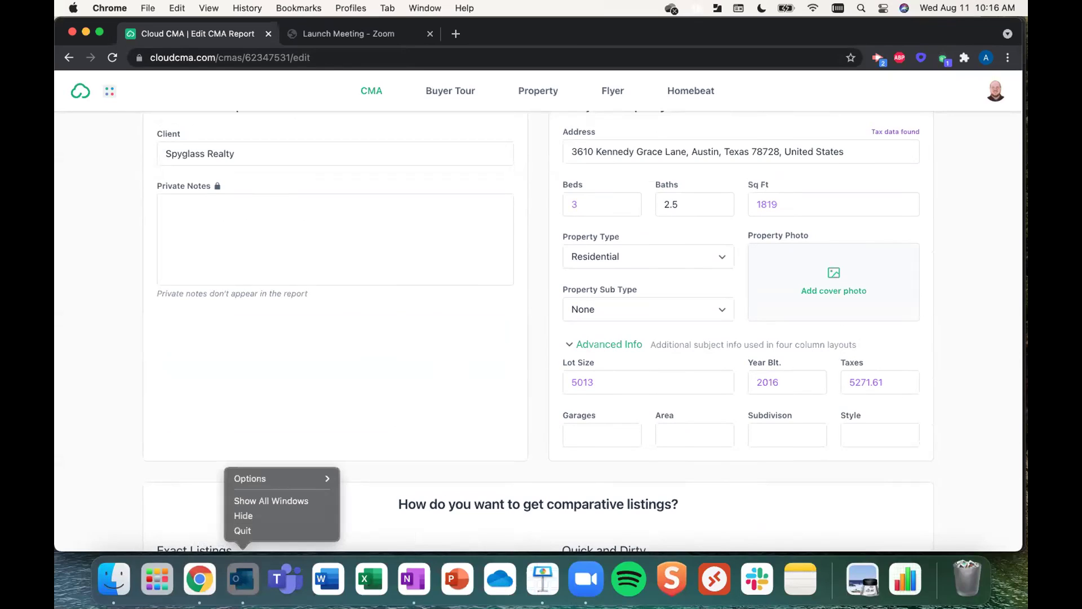
{"action": "left_click", "coordinate": [241, 523]}
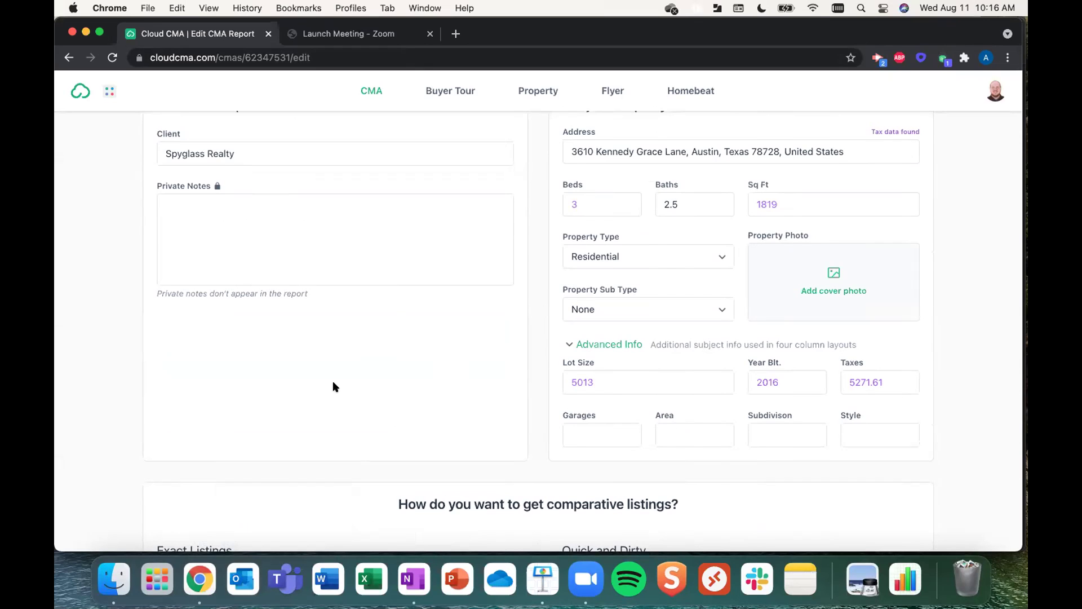
{"action": "scroll", "coordinate": [332, 387], "scroll_direction": "up", "scroll_amount": 3}
{"action": "left_click", "coordinate": [231, 192]}
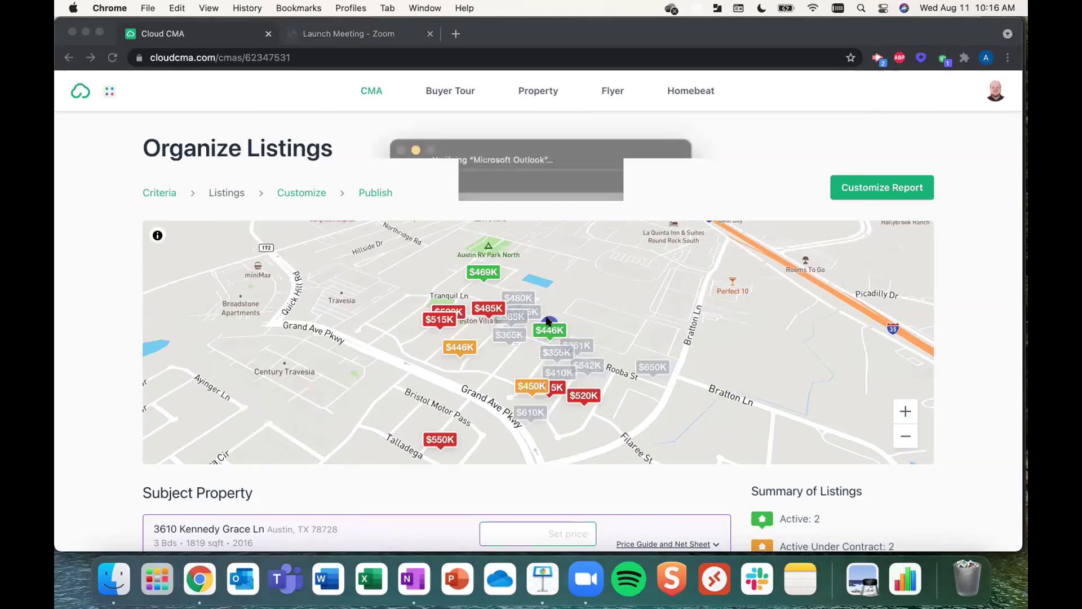
- Expand the Price Guide and Net Sheet, showing a $494,040–$524,600 suggested range
{"action": "left_click", "coordinate": [663, 171]}
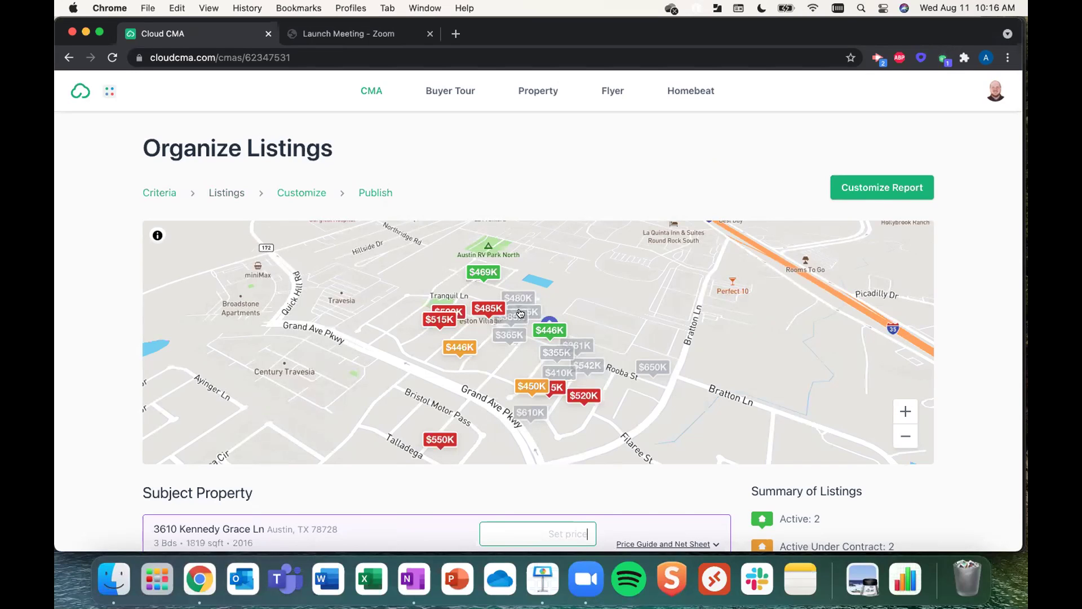
{"action": "scroll", "coordinate": [296, 423], "scroll_direction": "down", "scroll_amount": 5}
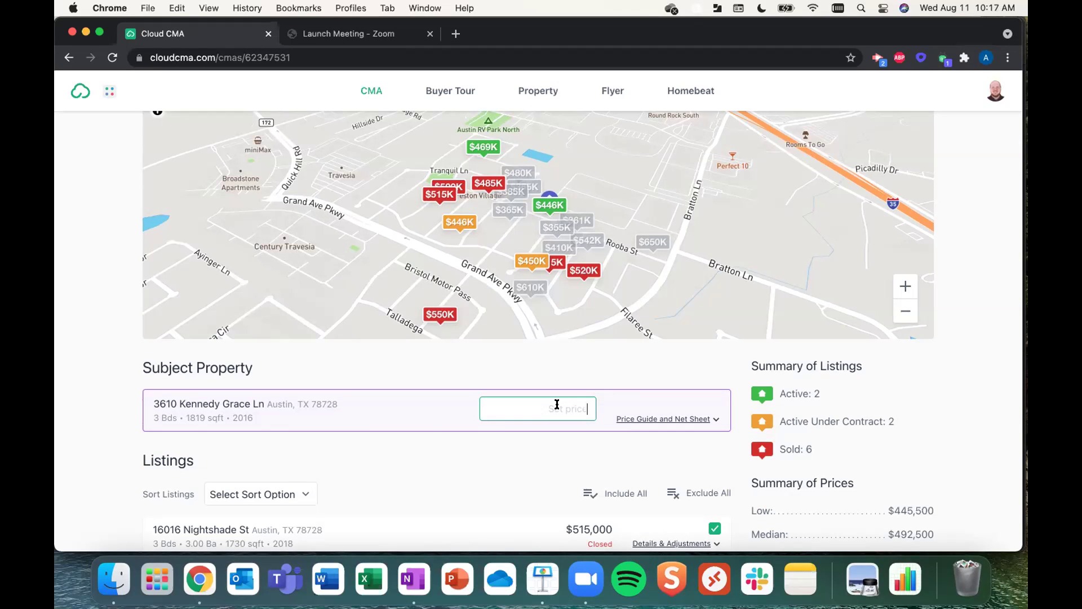
{"action": "left_click", "coordinate": [665, 417]}
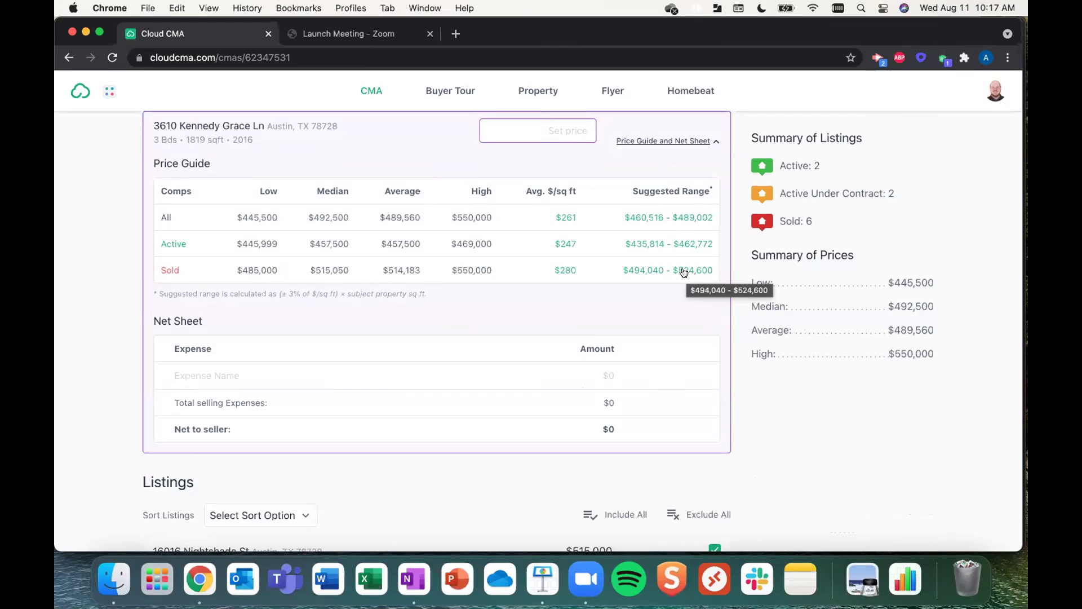
- Use the Sold suggested range as the price and add a $2,500 'closing cost' expense
{"action": "scroll", "coordinate": [683, 273], "scroll_direction": "down", "scroll_amount": 1}
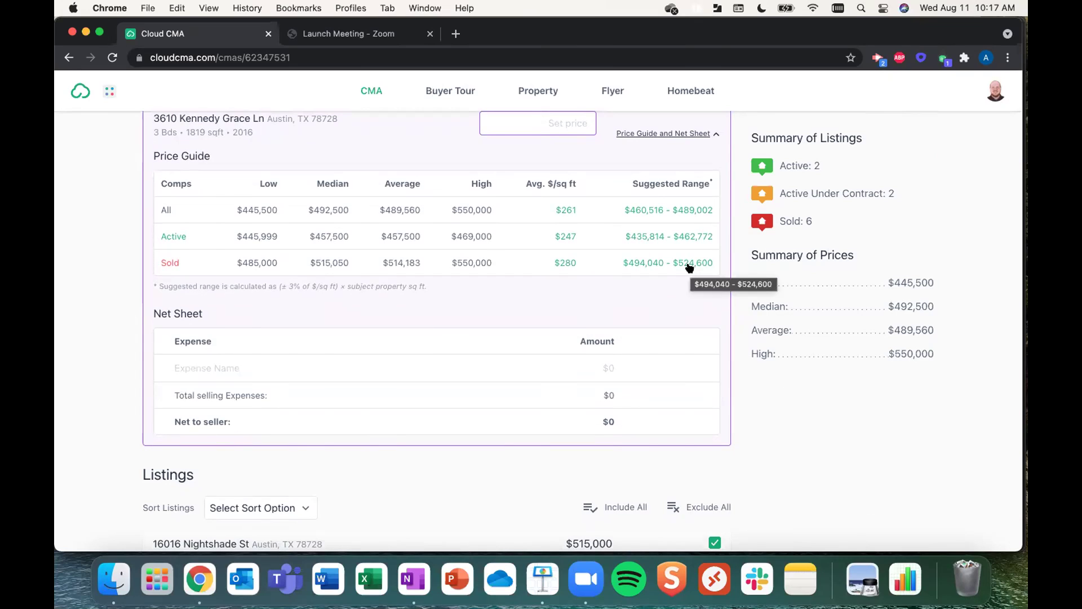
{"action": "left_click", "coordinate": [689, 266]}
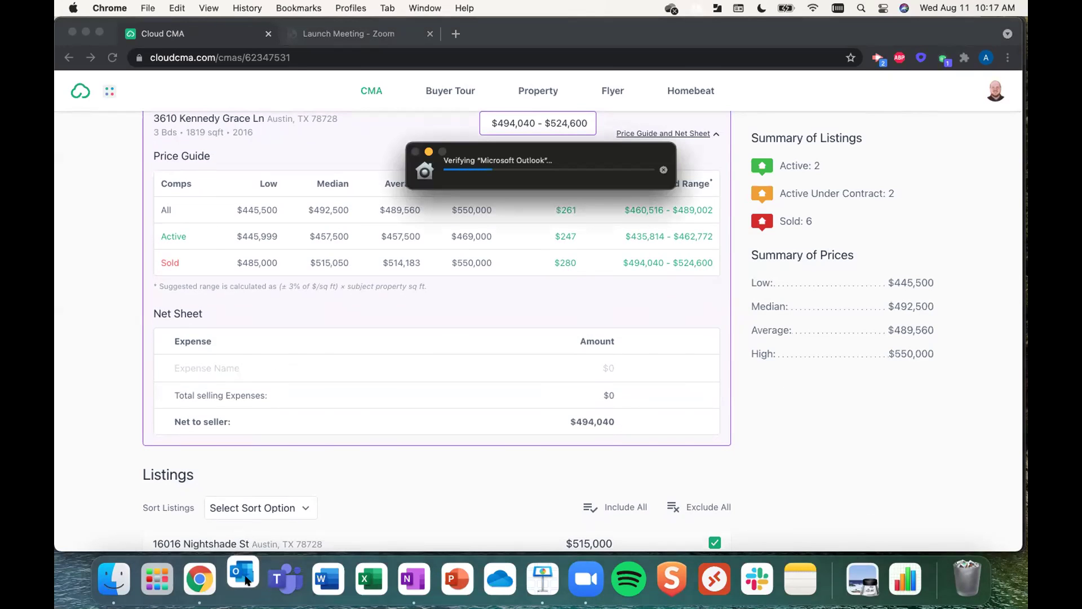
{"action": "left_click", "coordinate": [182, 369]}
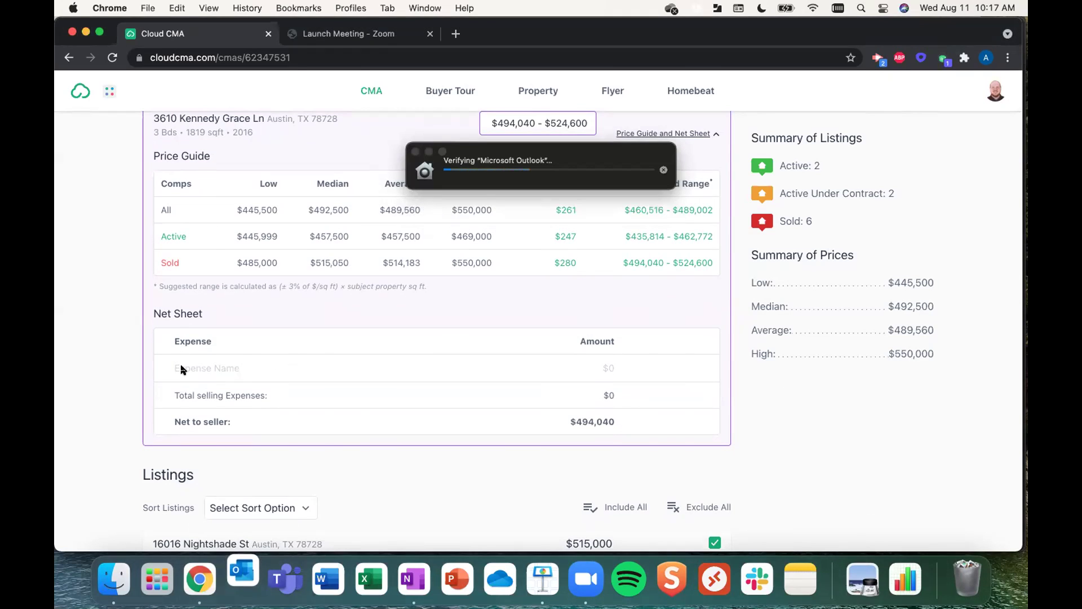
{"action": "type", "text": "closing"}
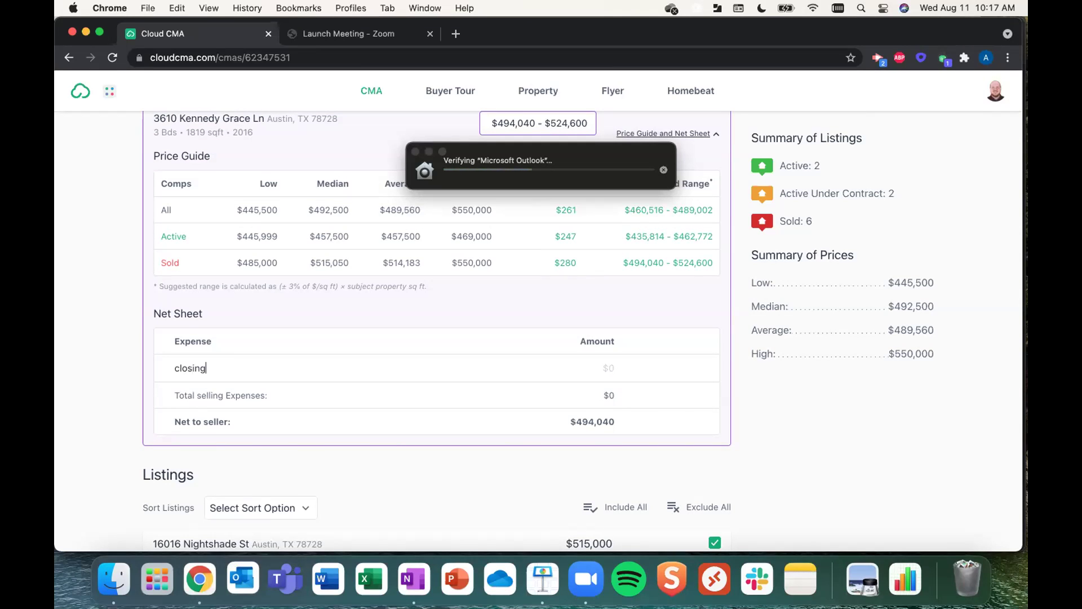
{"action": "type", "text": " cost"}
{"action": "key", "text": "Tab"}
{"action": "type", "text": "2500"}
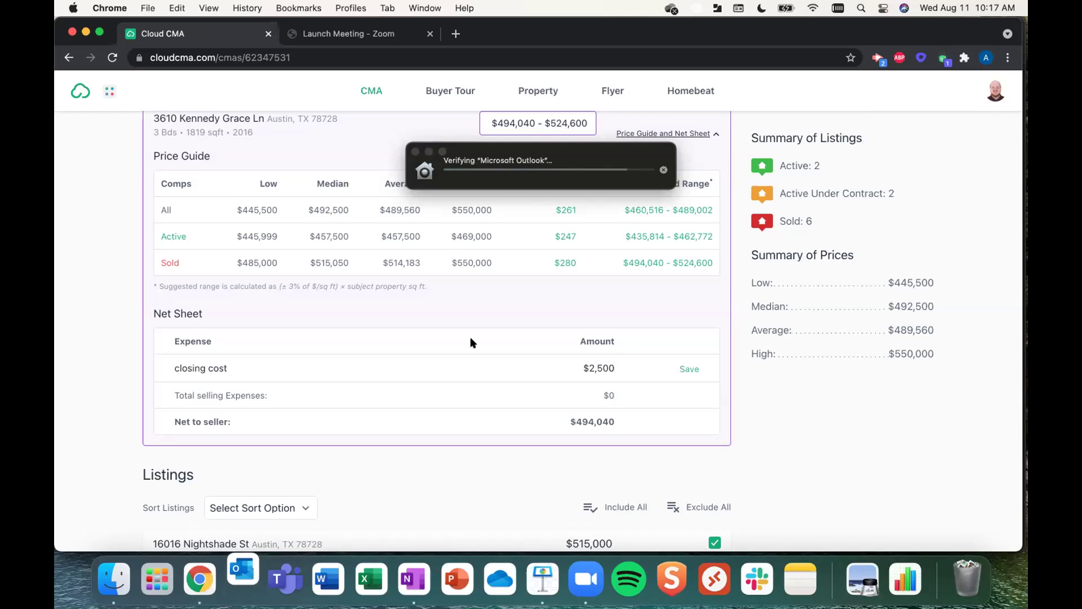
{"action": "key", "text": "Return"}
- Add a $1,500 'attonrey' expense, making total expenses $4,000 and net $490,040
{"action": "left_click", "coordinate": [316, 388]}
{"action": "type", "text": "a"}
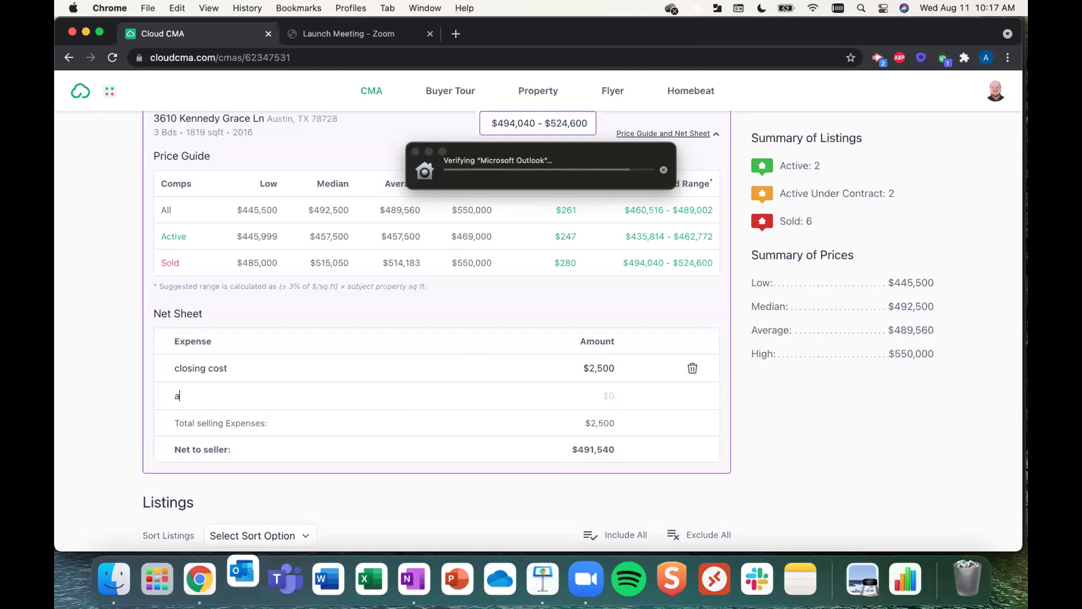
{"action": "type", "text": "ttonrye"}
{"action": "key", "text": "BackSpace"}
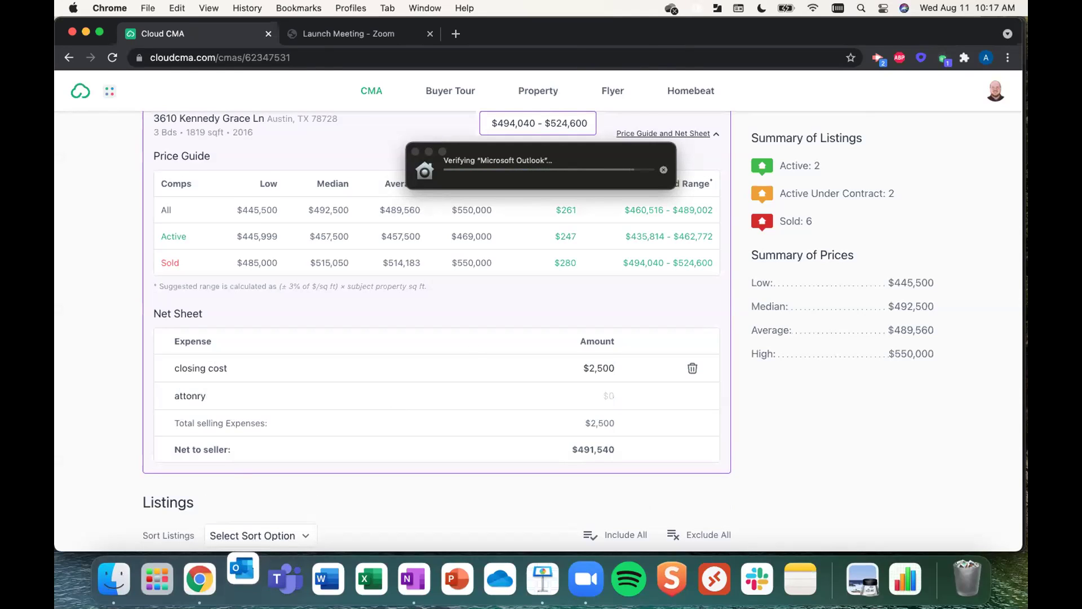
{"action": "key", "text": "BackSpace"}
{"action": "type", "text": "ey"}
{"action": "key", "text": "Tab"}
{"action": "type", "text": "1500"}
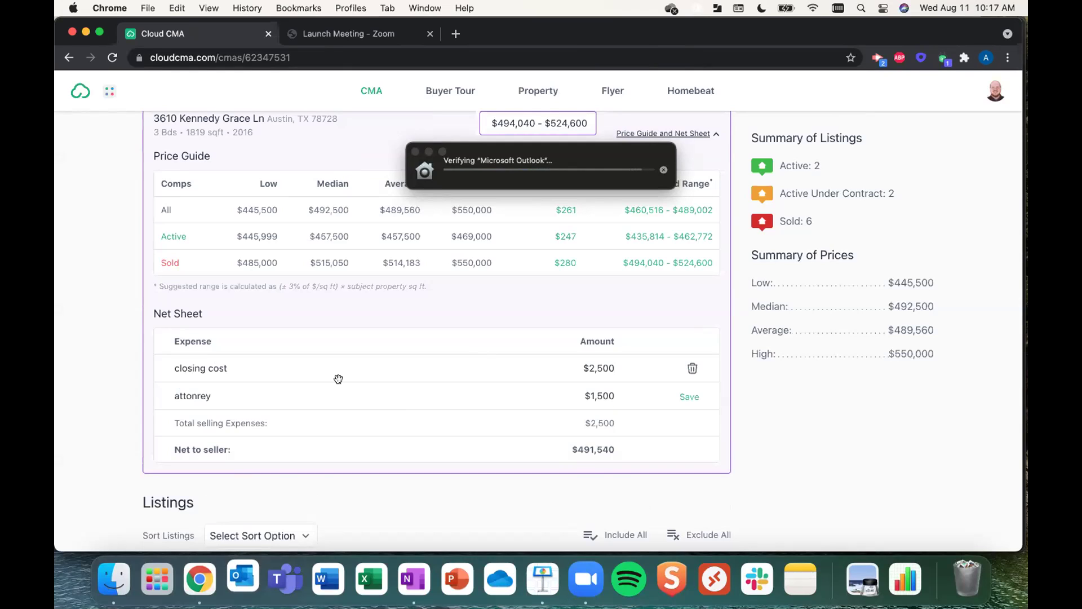
{"action": "key", "text": "Return"}
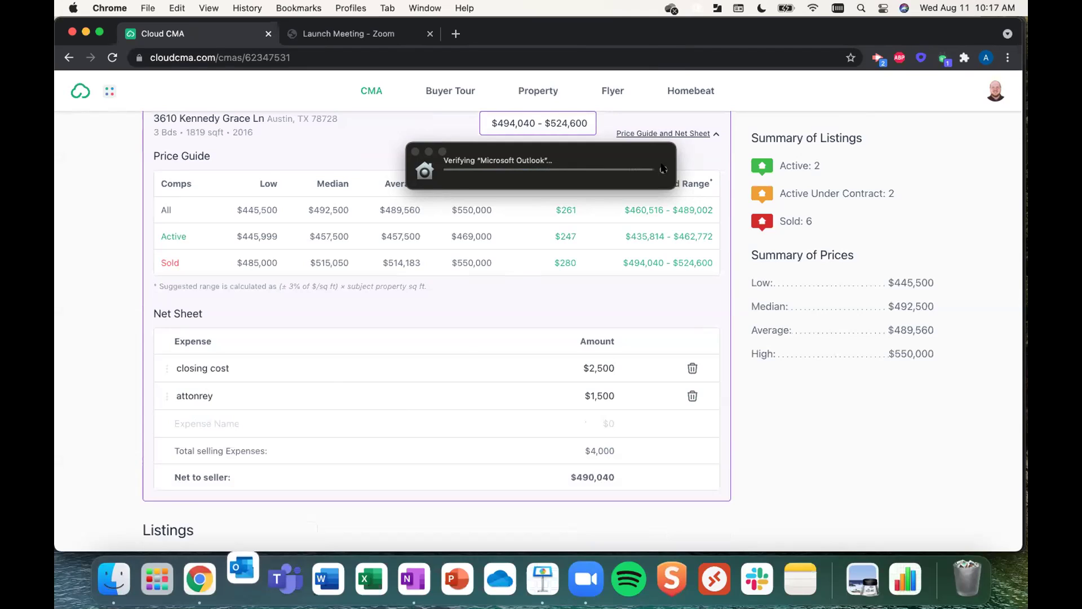
- Force quit the hung Outlook app and scroll down to the comparable listings
{"action": "right_click", "coordinate": [247, 581]}
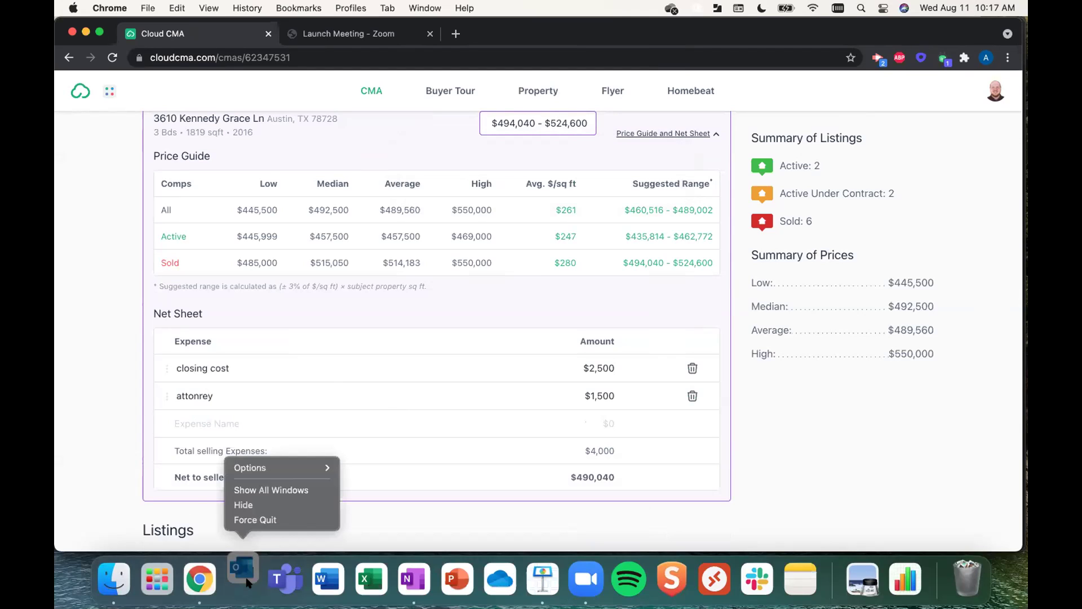
{"action": "left_click", "coordinate": [243, 519]}
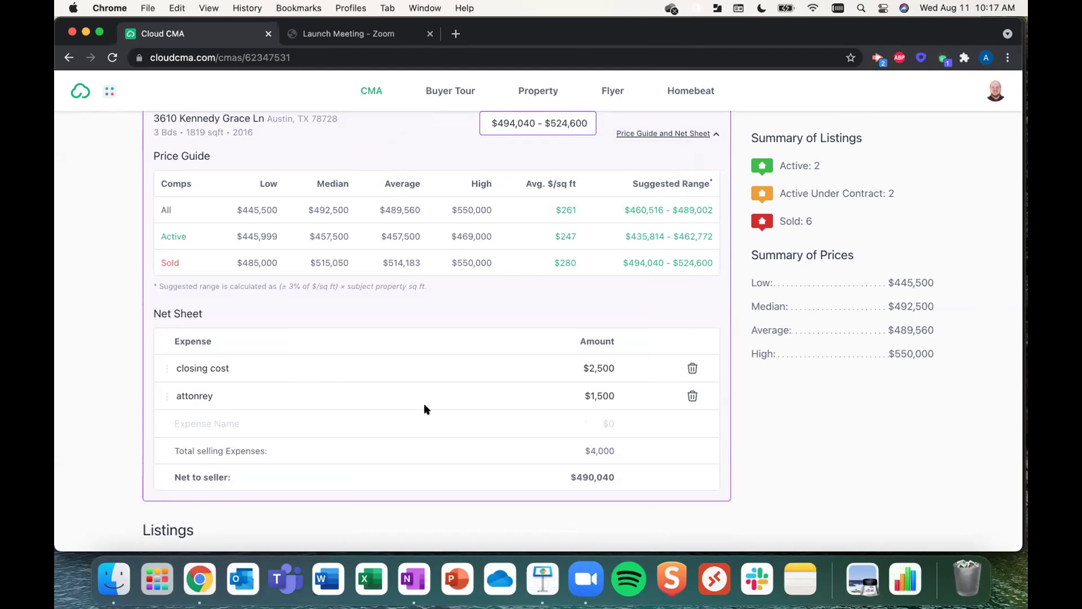
{"action": "scroll", "coordinate": [475, 397], "scroll_direction": "down", "scroll_amount": 3}
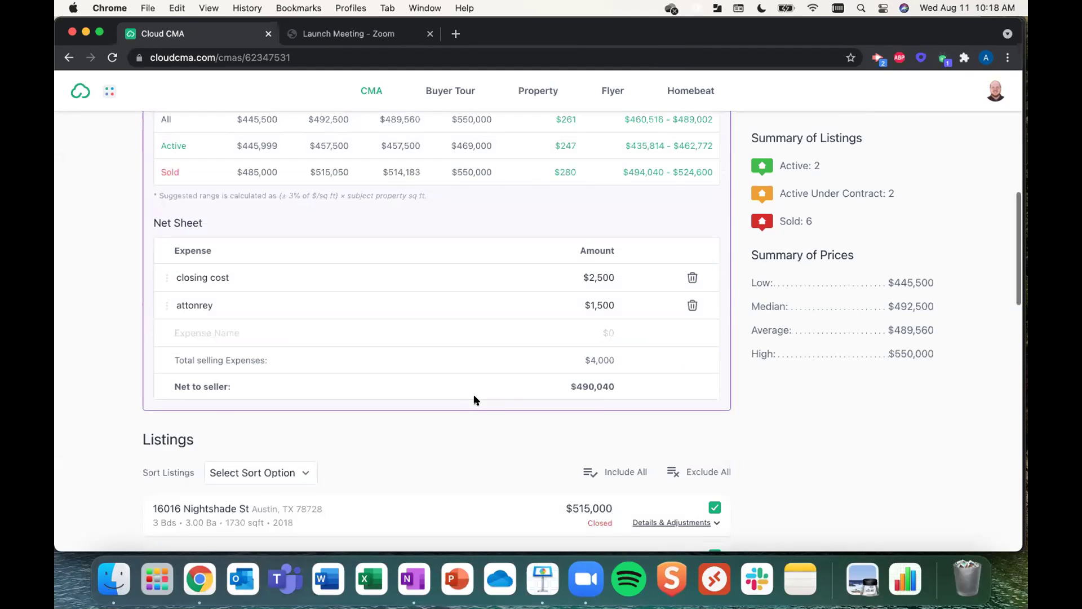
{"action": "scroll", "coordinate": [475, 397], "scroll_direction": "down", "scroll_amount": 2}
{"action": "scroll", "coordinate": [475, 394], "scroll_direction": "down", "scroll_amount": 8}
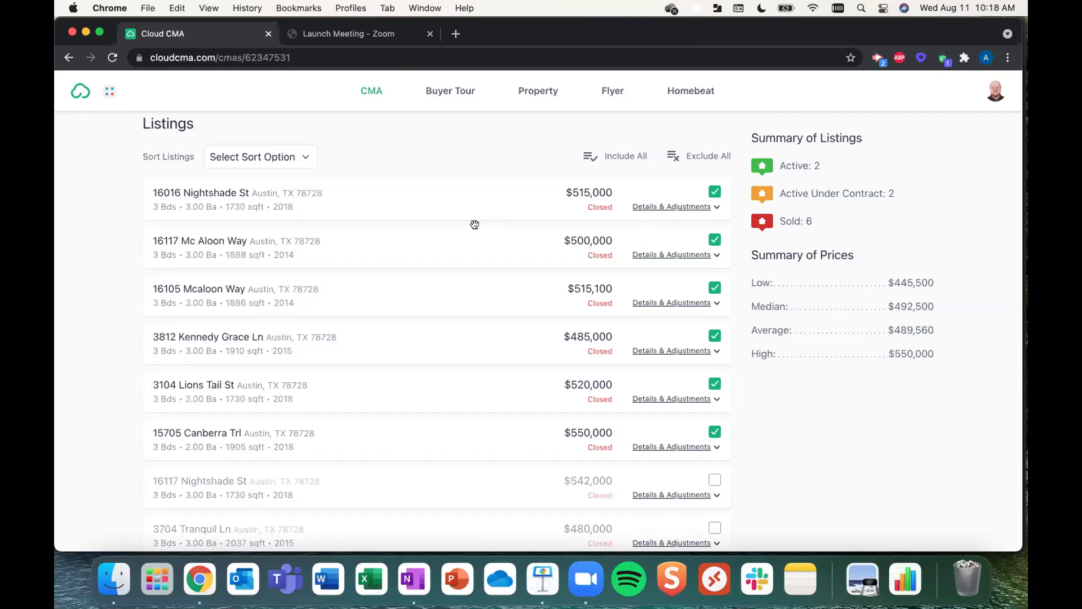
{"action": "left_click", "coordinate": [644, 207]}
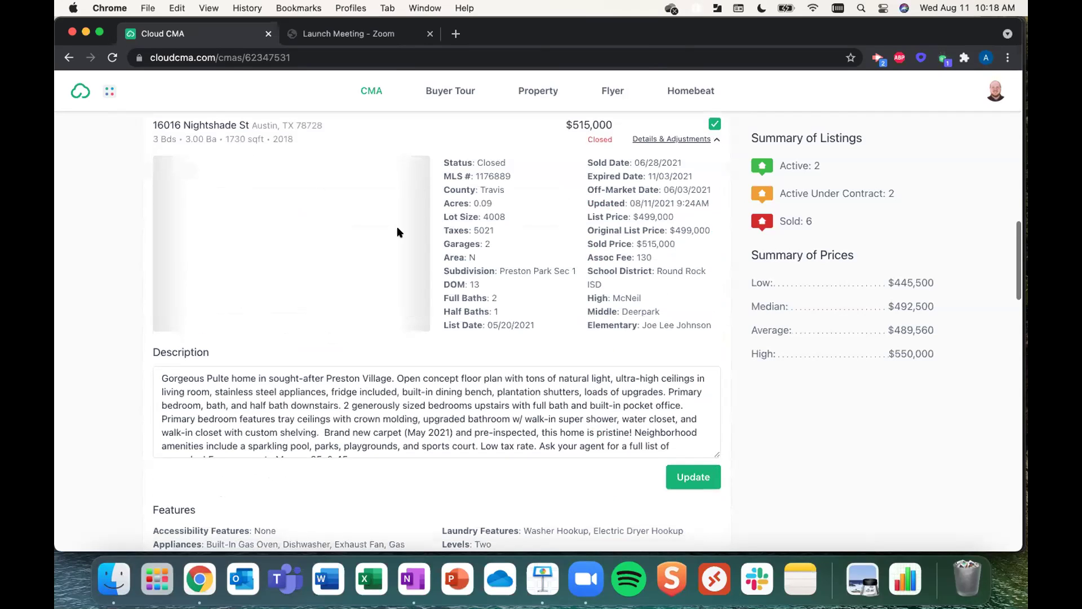
{"action": "left_click", "coordinate": [412, 243]}
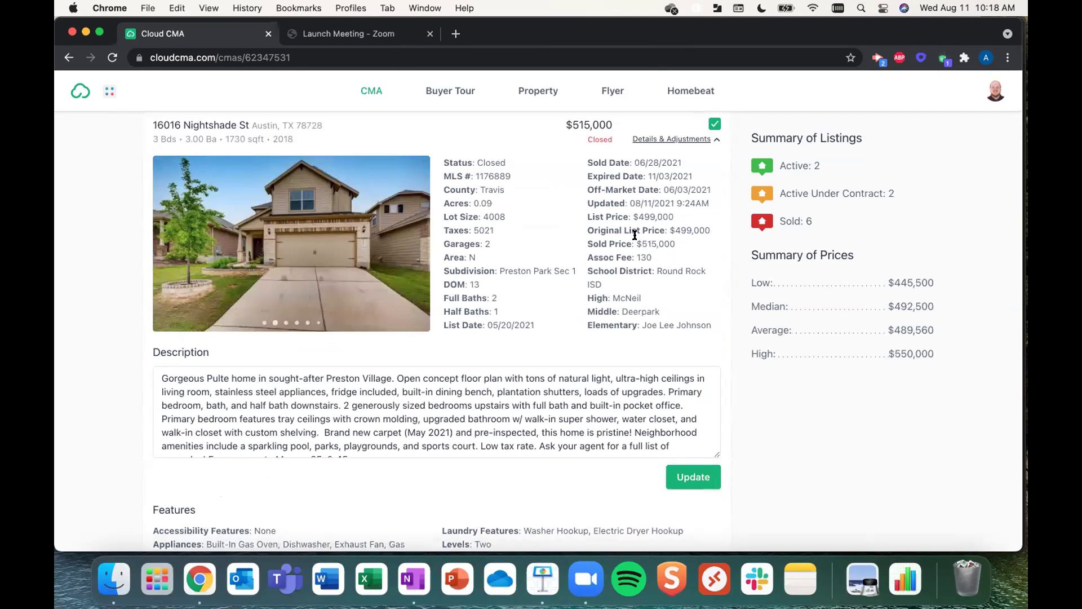
{"action": "scroll", "coordinate": [635, 234], "scroll_direction": "down", "scroll_amount": 5}
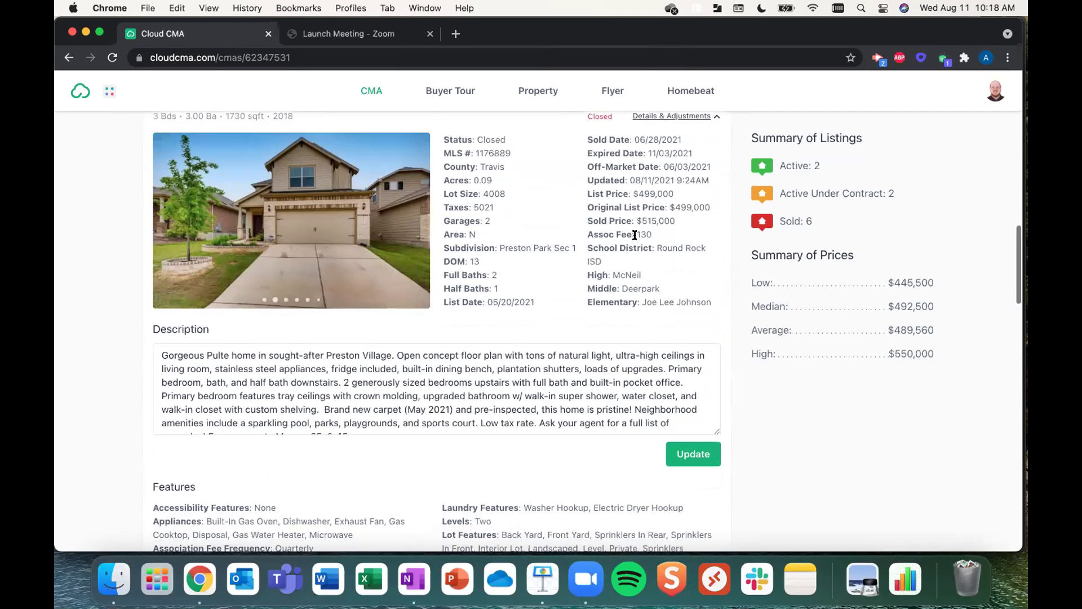
{"action": "scroll", "coordinate": [622, 244], "scroll_direction": "down", "scroll_amount": 2}
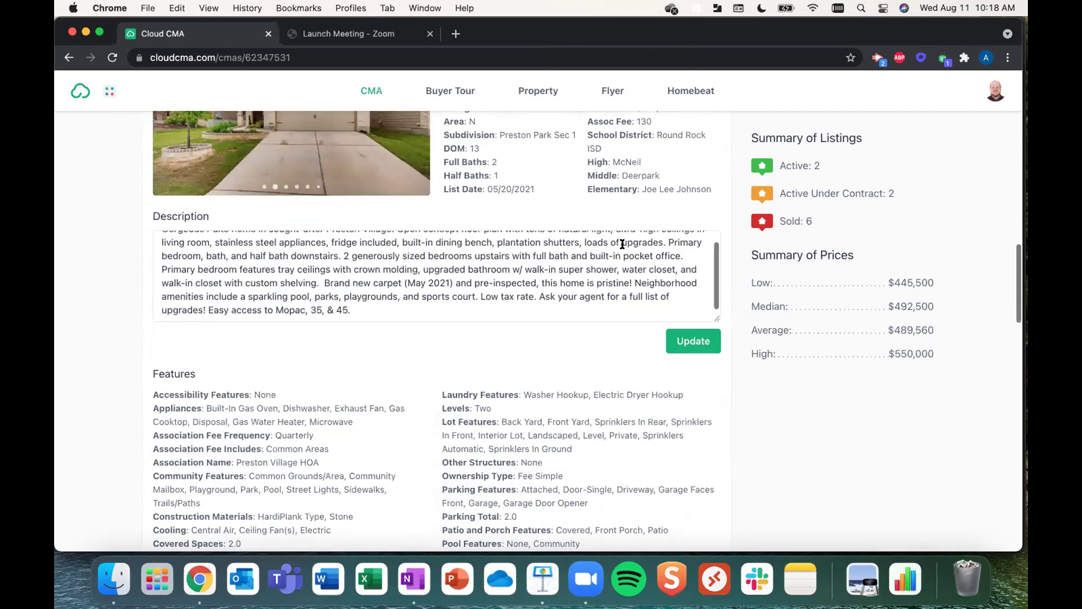
{"action": "scroll", "coordinate": [550, 350], "scroll_direction": "down", "scroll_amount": 3}
{"action": "scroll", "coordinate": [550, 355], "scroll_direction": "down", "scroll_amount": 1}
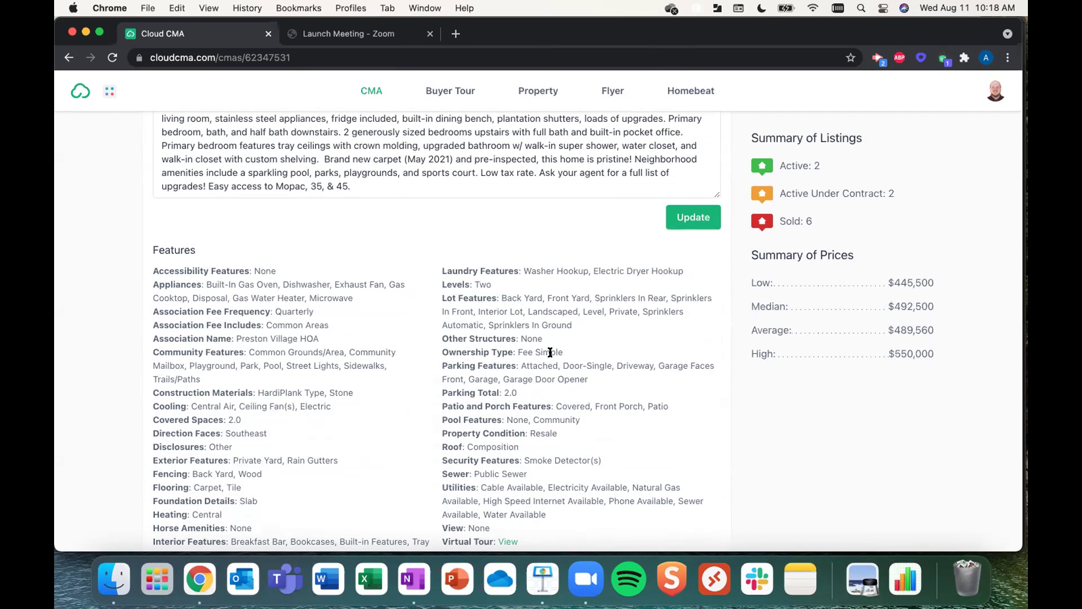
{"action": "scroll", "coordinate": [550, 353], "scroll_direction": "down", "scroll_amount": 7}
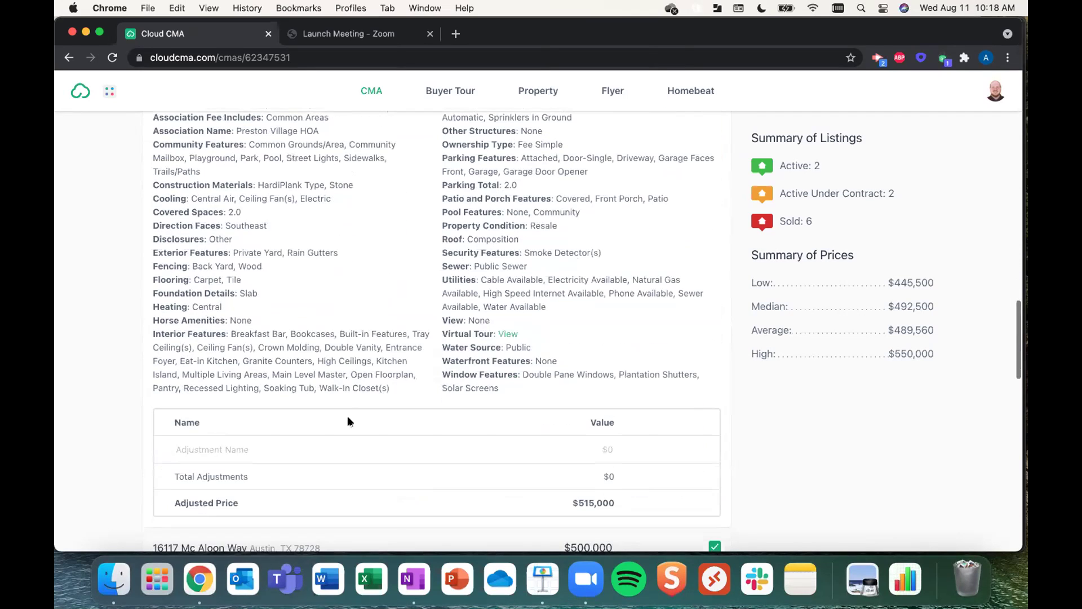
{"action": "left_click", "coordinate": [244, 445]}
{"action": "type", "text": "ren kitchen"}
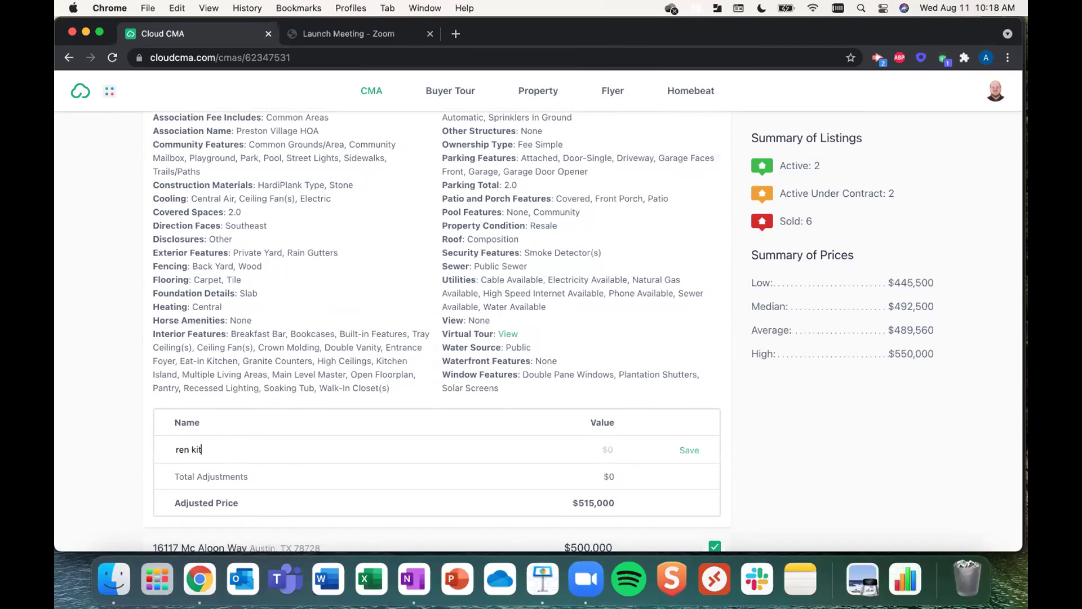
{"action": "key", "text": "Tab"}
{"action": "type", "text": "15000"}
{"action": "key", "text": "Return"}
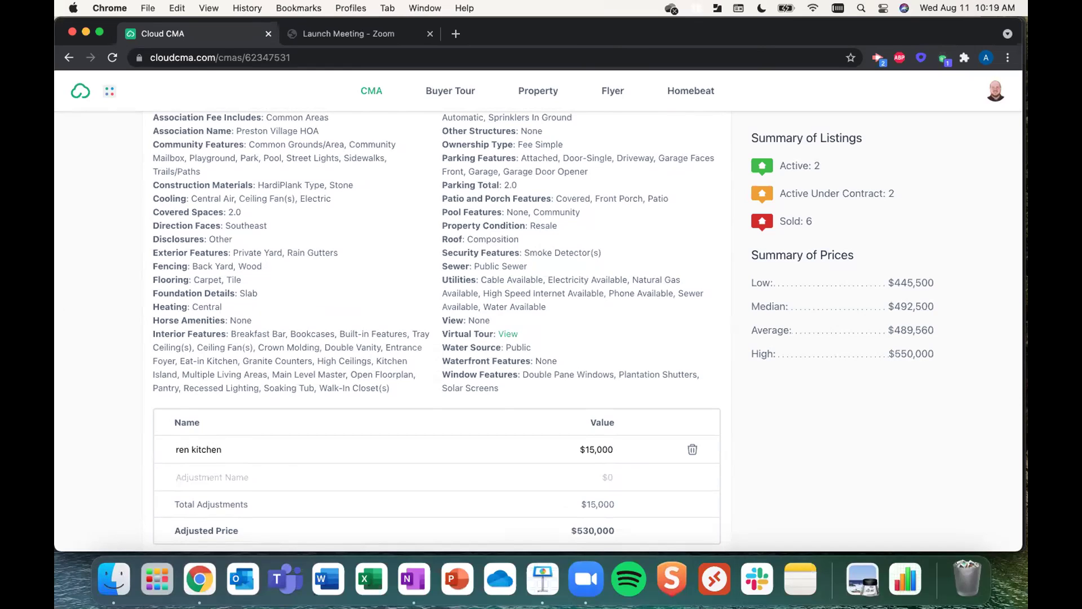
{"action": "scroll", "coordinate": [276, 277], "scroll_direction": "down", "scroll_amount": 1}
{"action": "scroll", "coordinate": [276, 278], "scroll_direction": "down", "scroll_amount": 5}
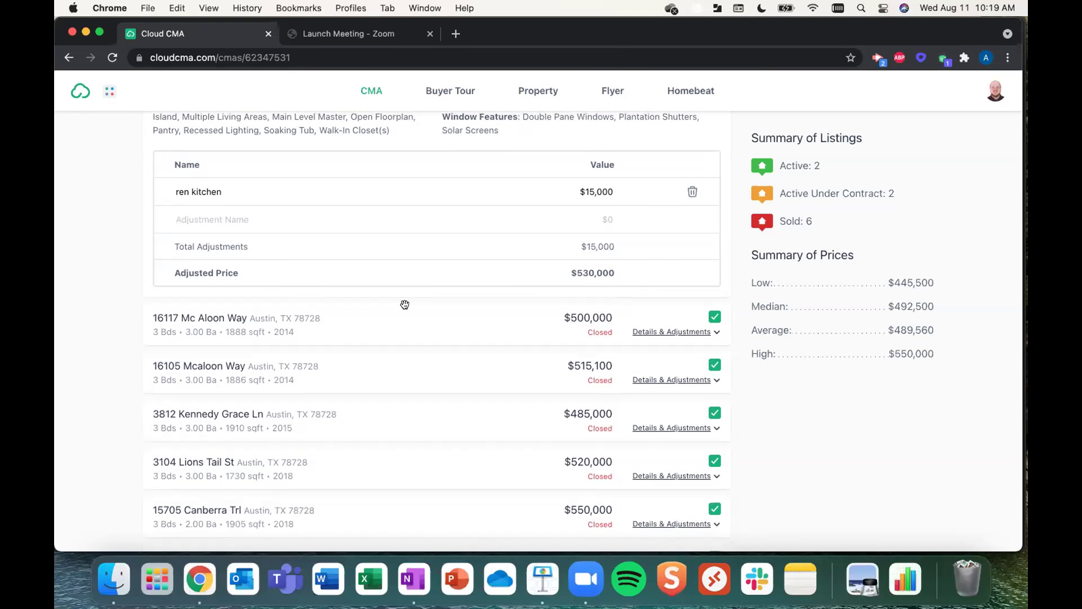
{"action": "scroll", "coordinate": [405, 304], "scroll_direction": "down", "scroll_amount": 5}
{"action": "scroll", "coordinate": [405, 304], "scroll_direction": "down", "scroll_amount": 5}
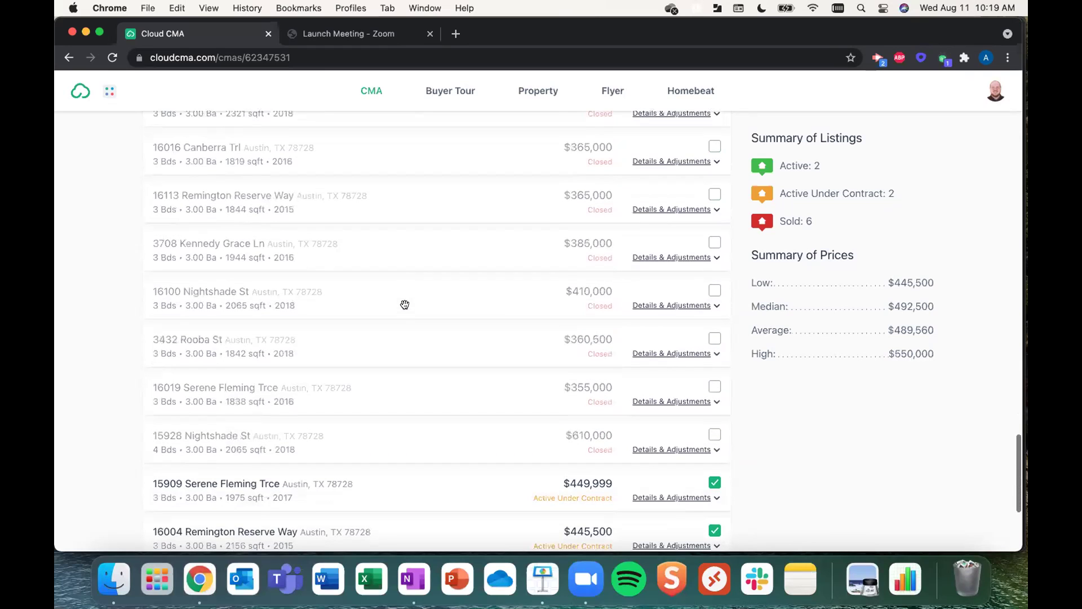
{"action": "scroll", "coordinate": [711, 473], "scroll_direction": "down", "scroll_amount": 1}
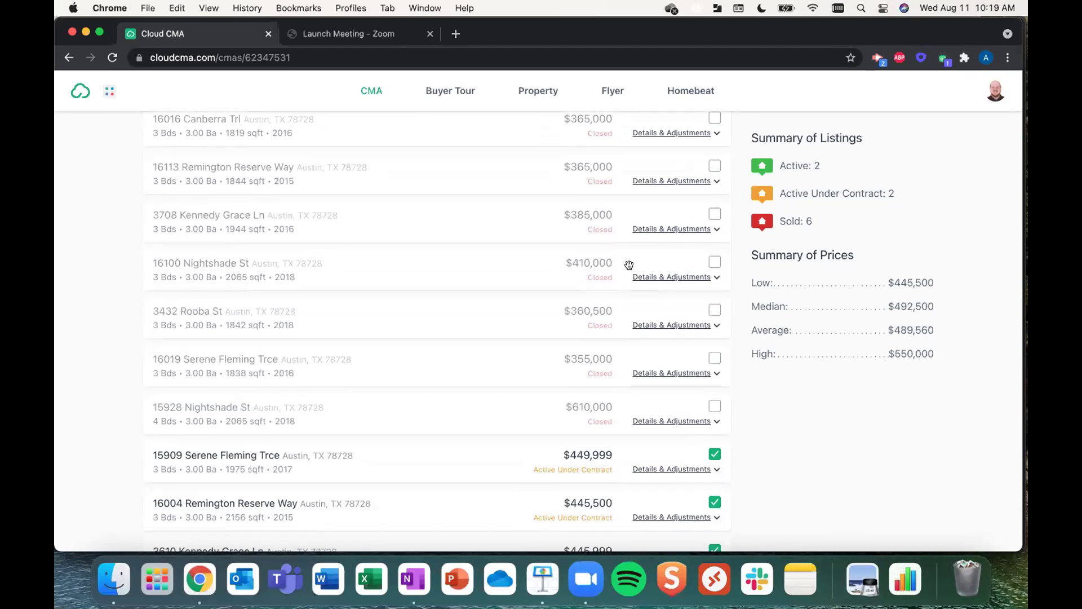
{"action": "scroll", "coordinate": [629, 264], "scroll_direction": "down", "scroll_amount": 7}
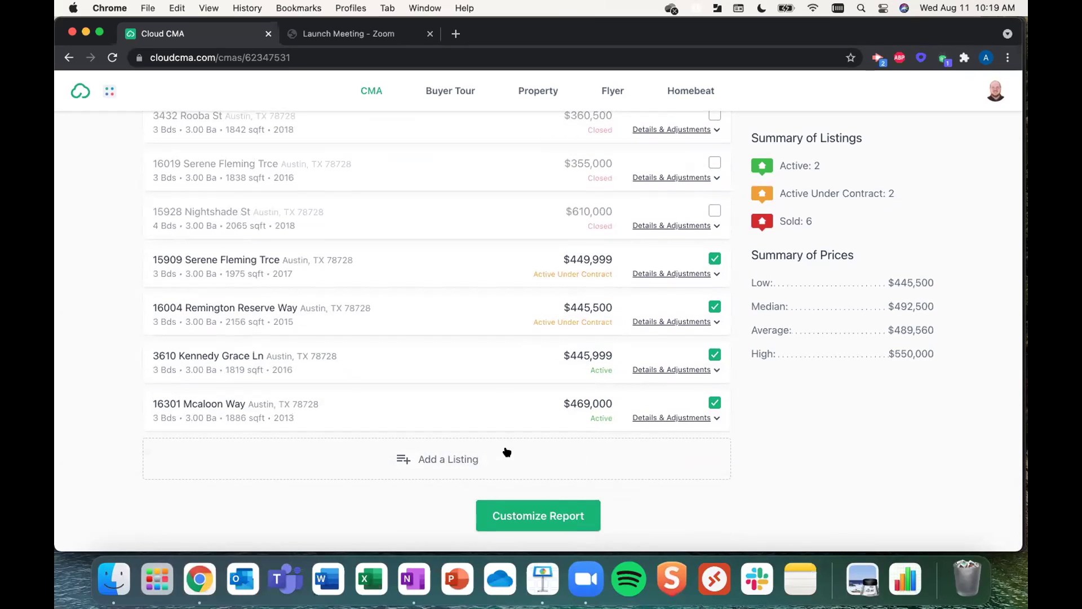
- Open the blank Add a Listing form, then proceed to Customize Report
{"action": "left_click", "coordinate": [491, 459]}
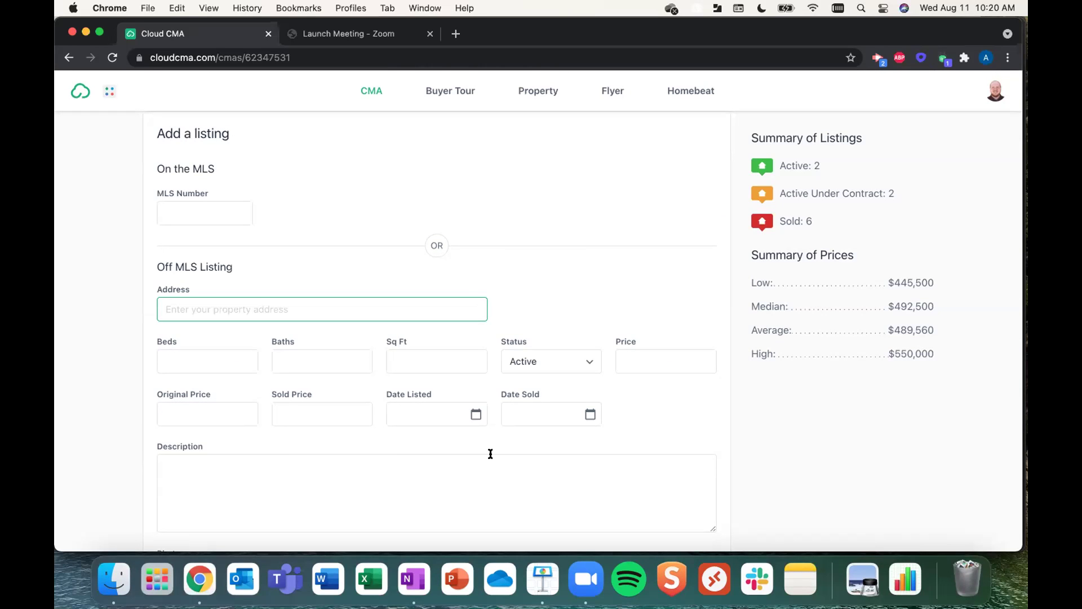
{"action": "scroll", "coordinate": [490, 454], "scroll_direction": "down", "scroll_amount": 3}
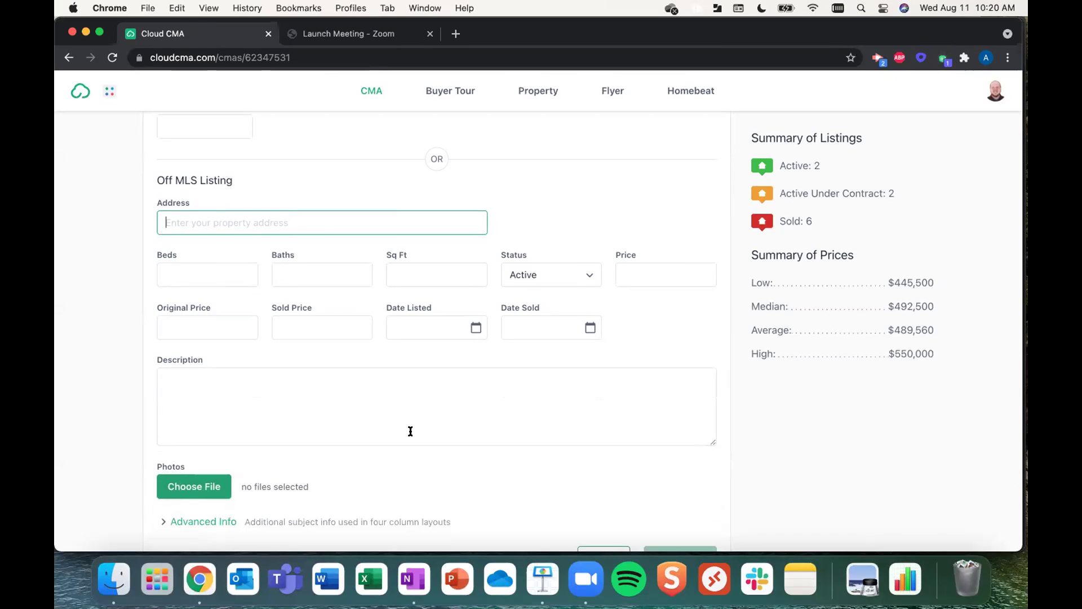
{"action": "scroll", "coordinate": [411, 432], "scroll_direction": "down", "scroll_amount": 4}
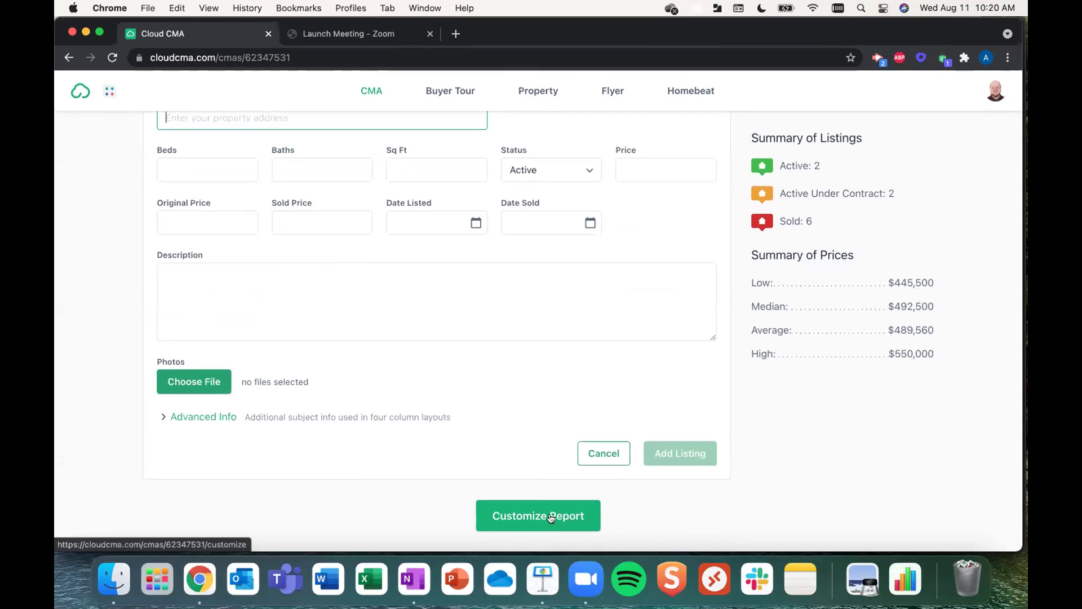
{"action": "left_click", "coordinate": [551, 517]}
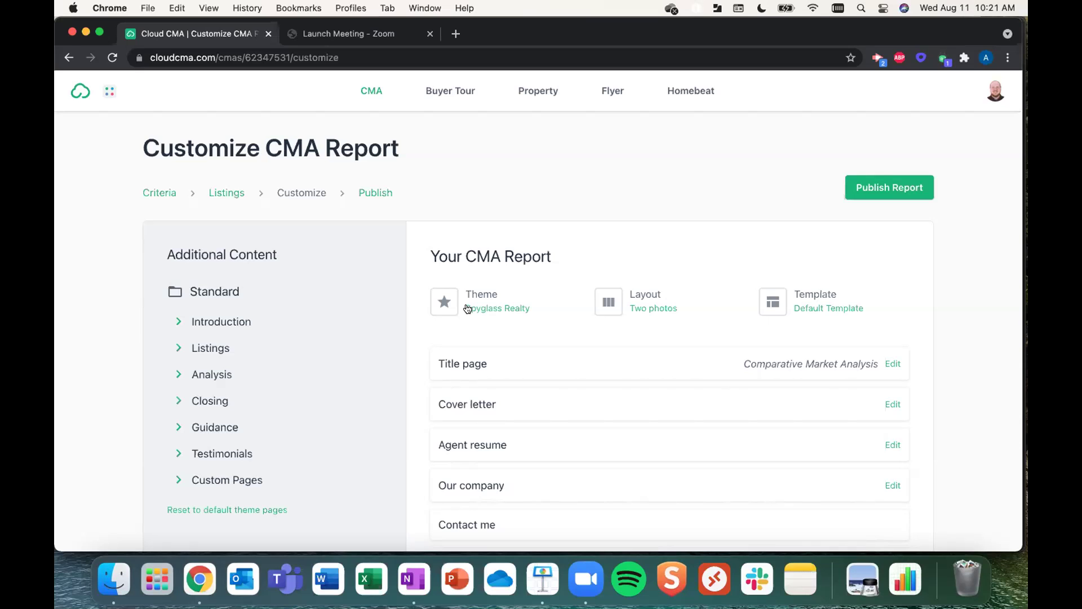
- Scroll through the report page list, from the title page to cover letter, agent resume and listings
{"action": "scroll", "coordinate": [467, 308], "scroll_direction": "down", "scroll_amount": 5}
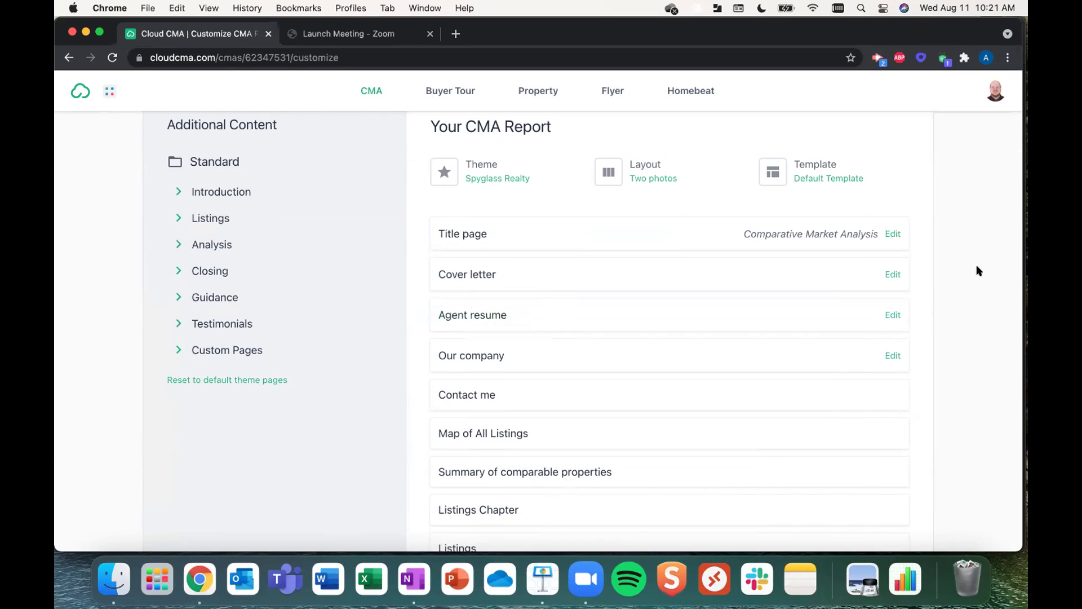
{"action": "left_click", "coordinate": [891, 275]}
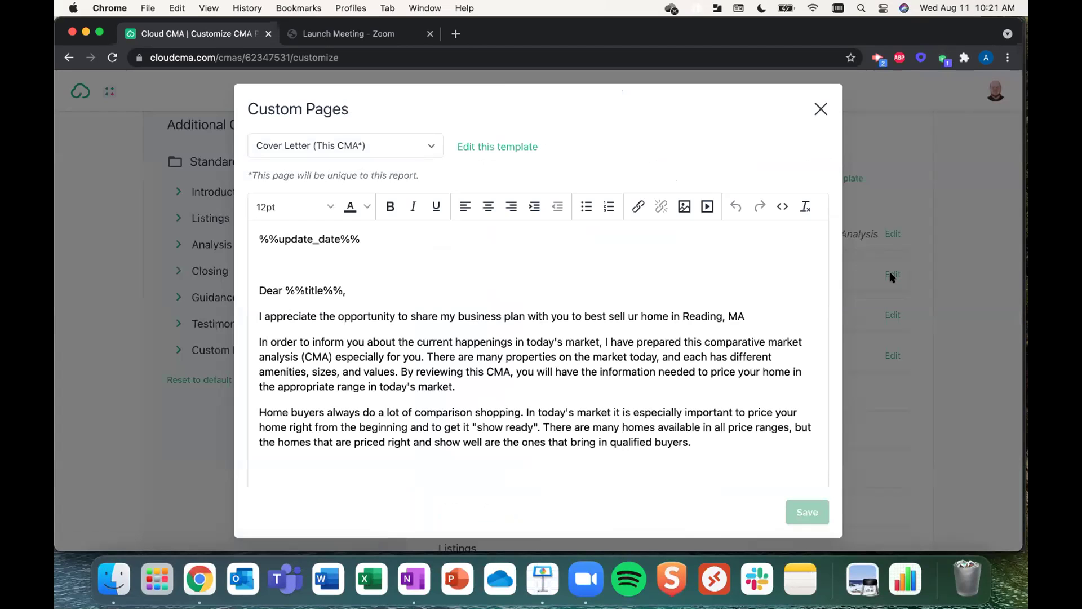
{"action": "scroll", "coordinate": [568, 290], "scroll_direction": "down", "scroll_amount": 4}
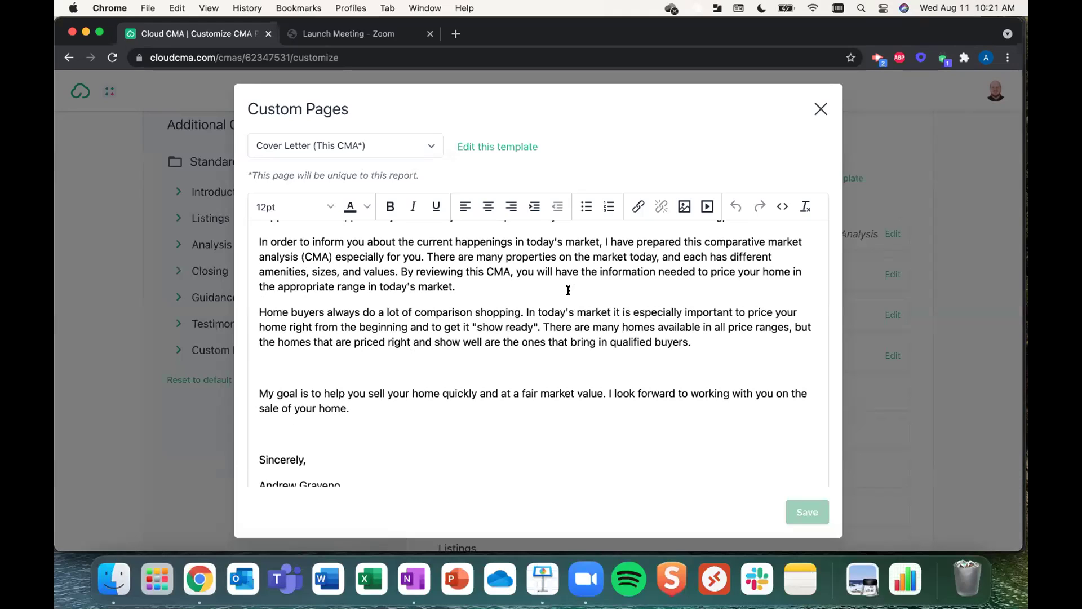
{"action": "left_click", "coordinate": [821, 109]}
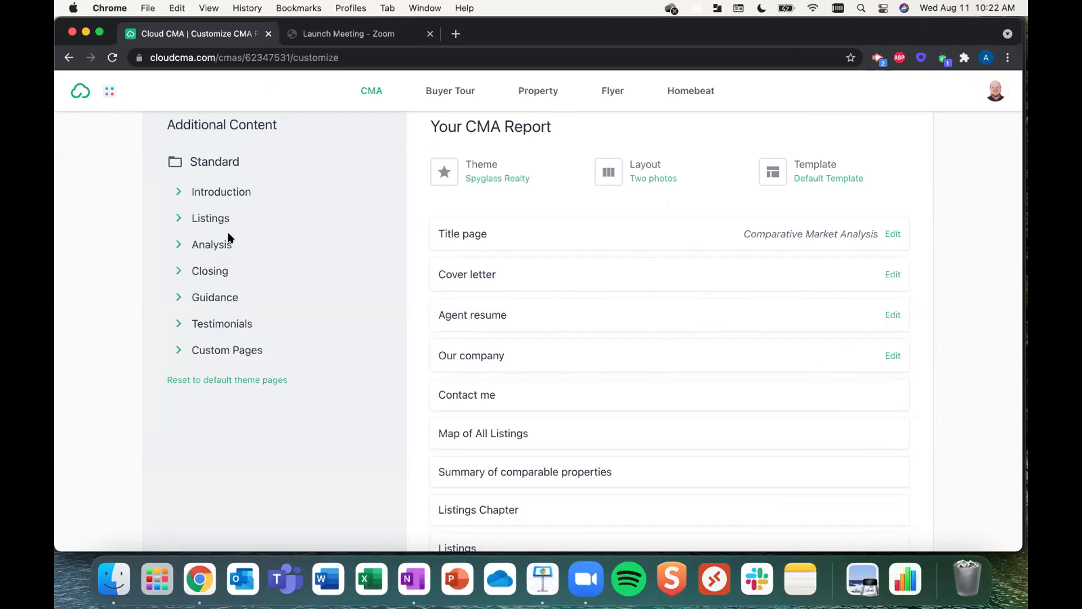
- Place the What is a CMA? page after Our company and add the Negotiating with Buyers guidance page
{"action": "left_click", "coordinate": [177, 192]}
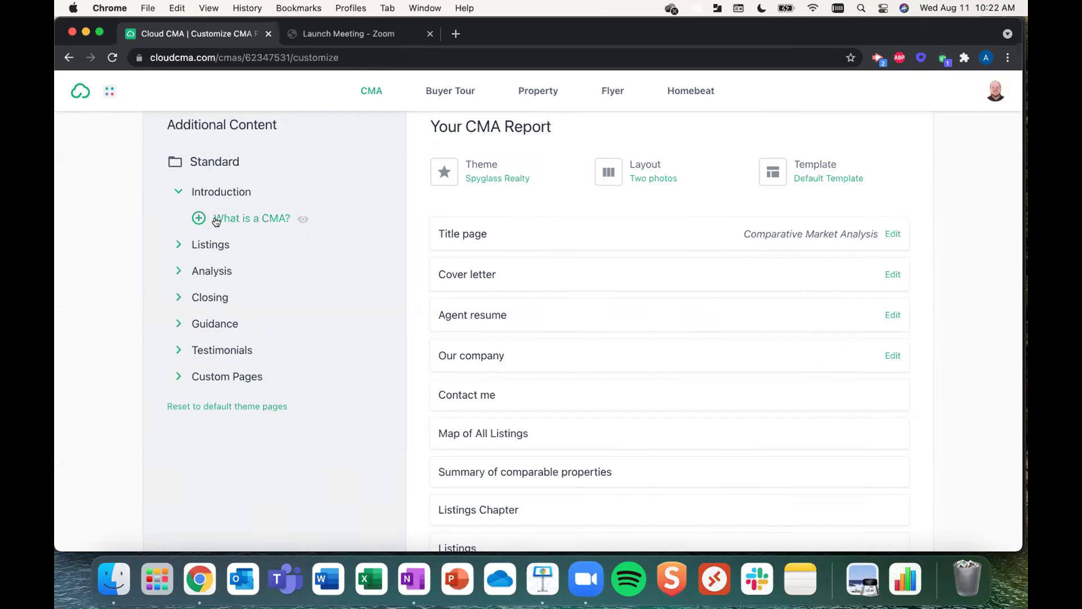
{"action": "left_click_drag", "start_coordinate": [216, 222], "coordinate": [513, 287]}
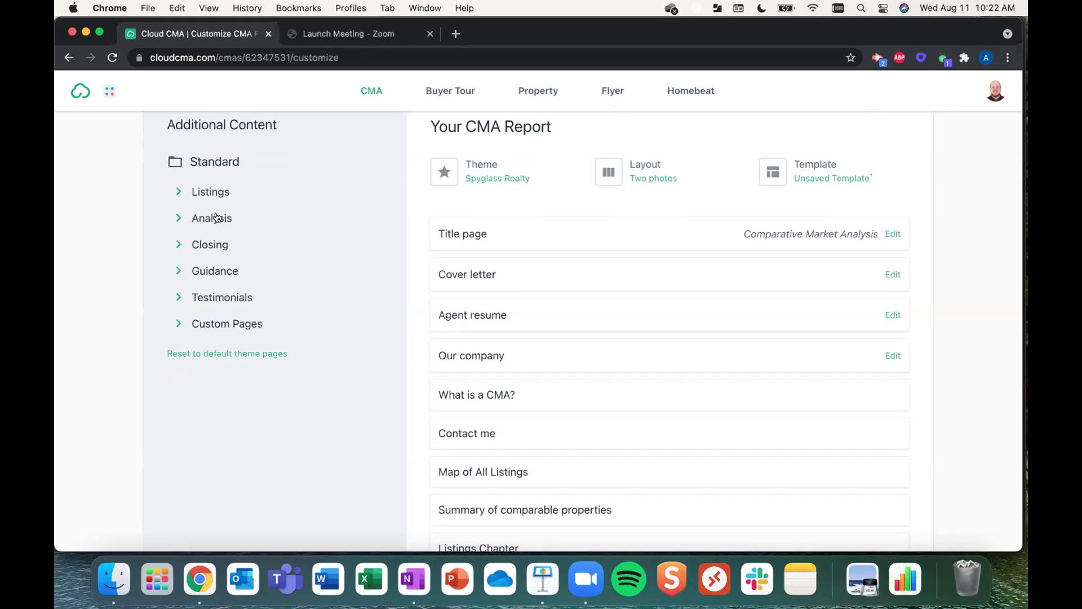
{"action": "left_click", "coordinate": [207, 271]}
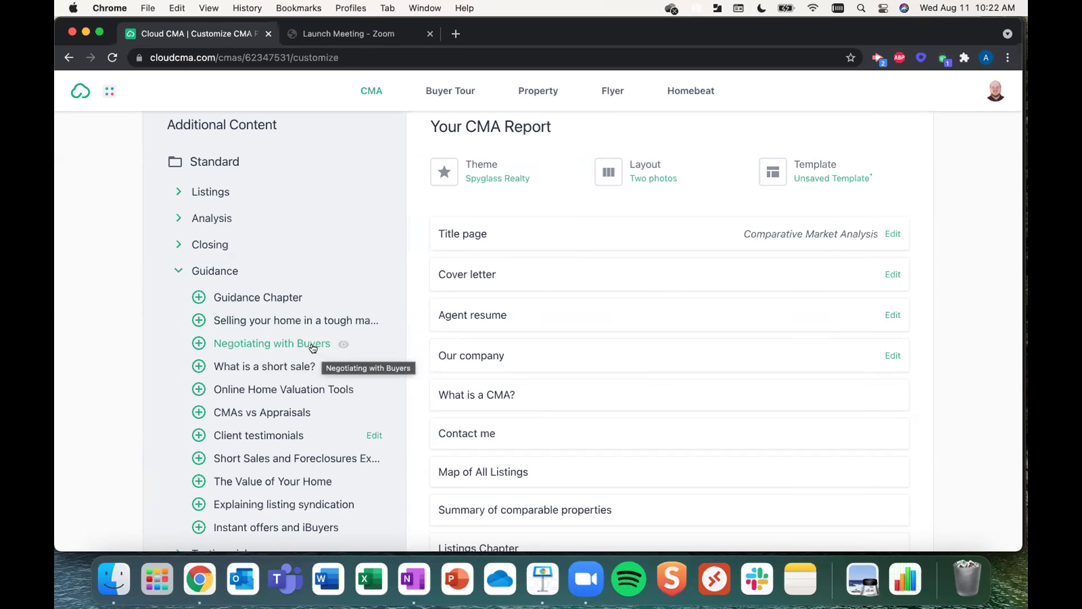
{"action": "left_click", "coordinate": [199, 343]}
{"action": "mouse_move", "coordinate": [419, 365]}
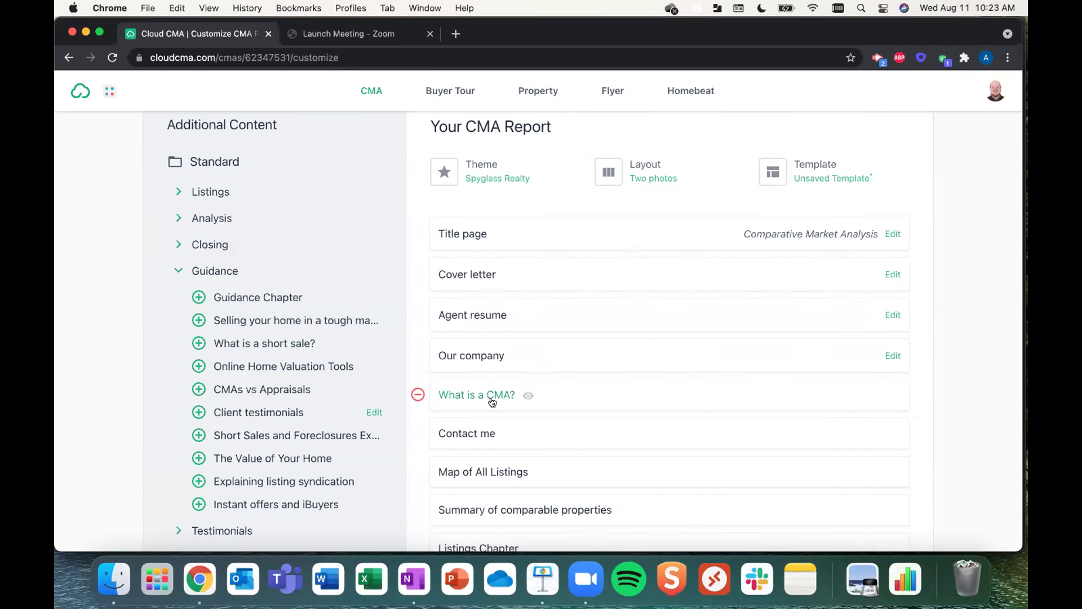
{"action": "scroll", "coordinate": [494, 397], "scroll_direction": "down", "scroll_amount": 2}
{"action": "scroll", "coordinate": [494, 397], "scroll_direction": "down", "scroll_amount": 5}
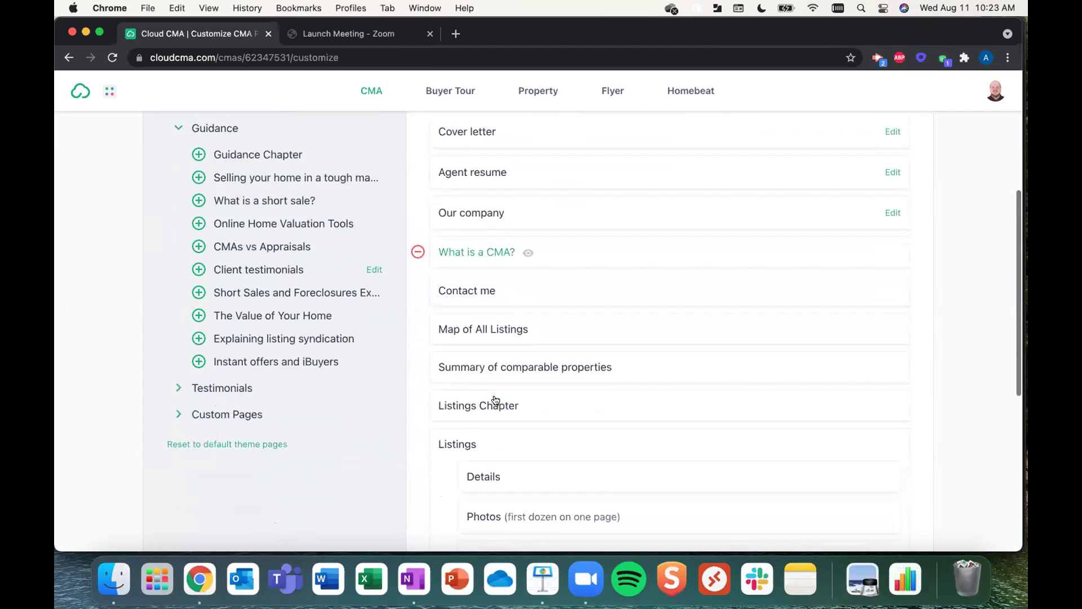
{"action": "scroll", "coordinate": [540, 330], "scroll_direction": "up", "scroll_amount": 6}
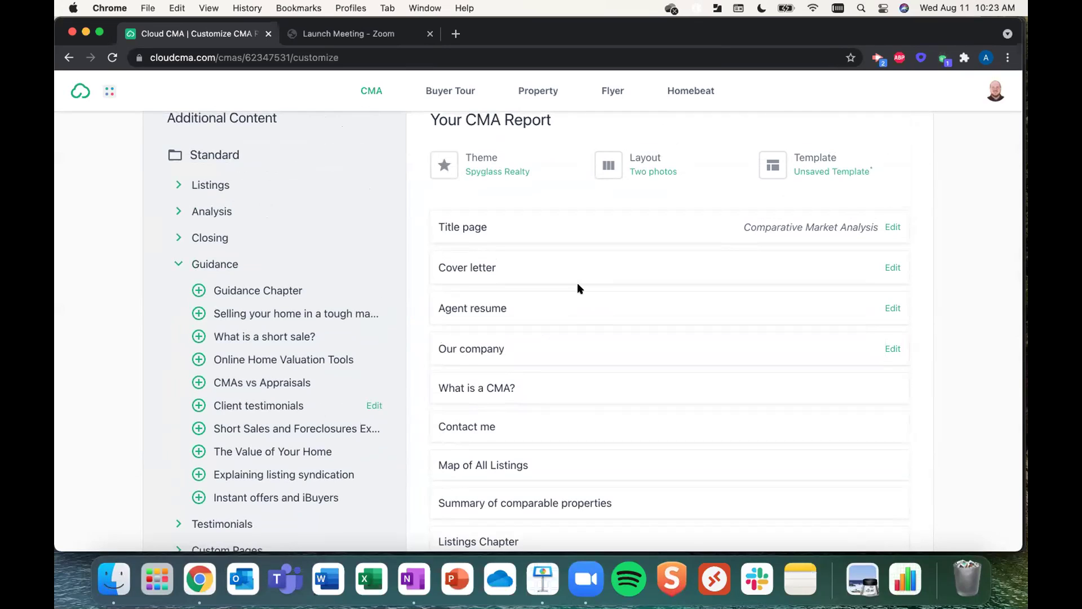
{"action": "left_click", "coordinate": [813, 158]}
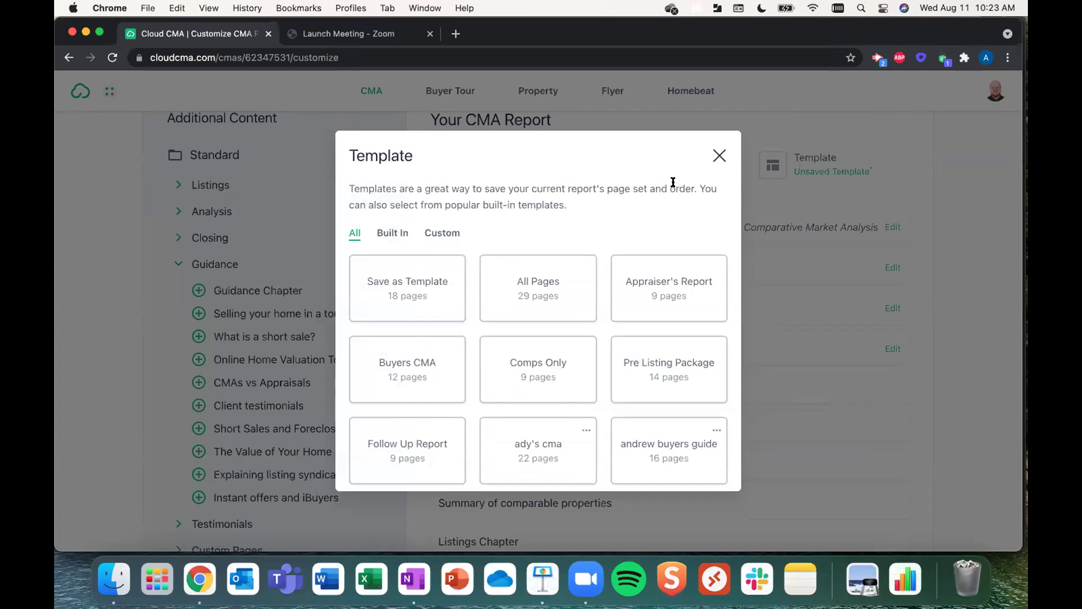
{"action": "left_click", "coordinate": [436, 235]}
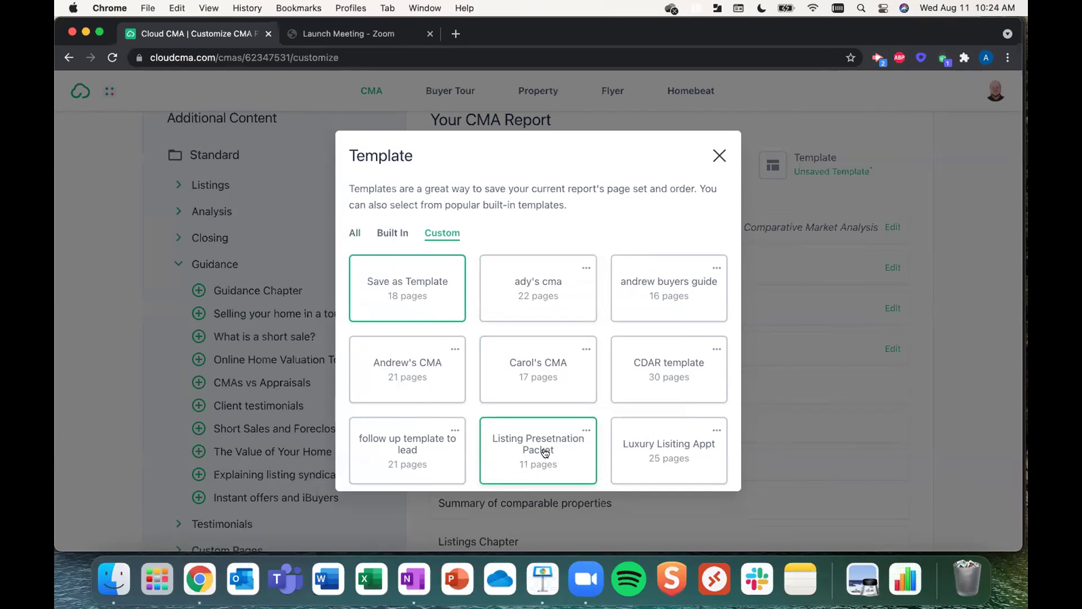
{"action": "scroll", "coordinate": [544, 451], "scroll_direction": "down", "scroll_amount": 3}
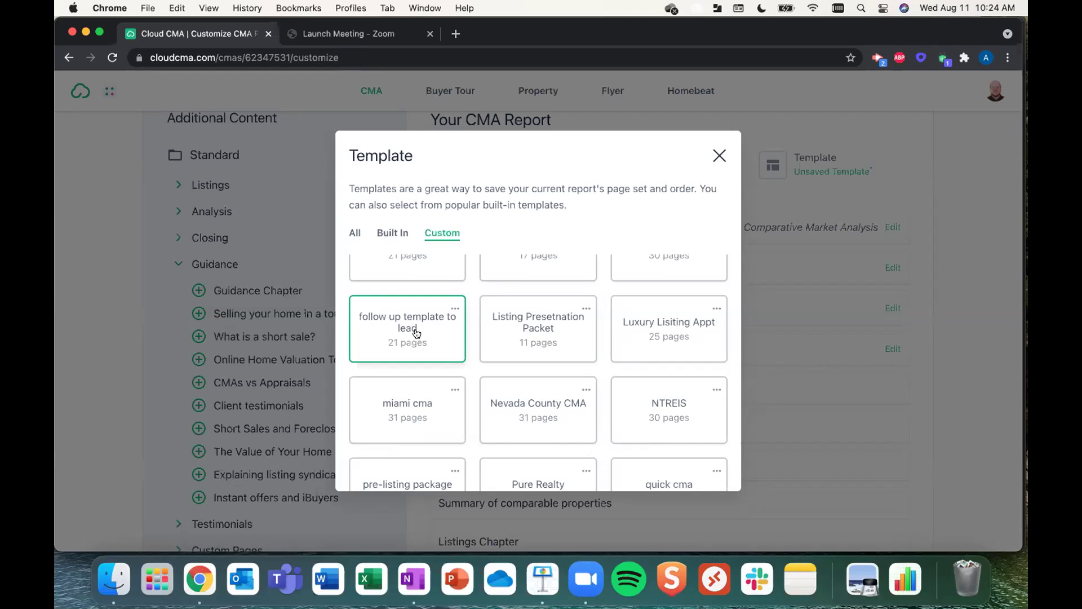
- Dismiss the template chooser without picking one and publish the customized CMA report
{"action": "left_click", "coordinate": [718, 158]}
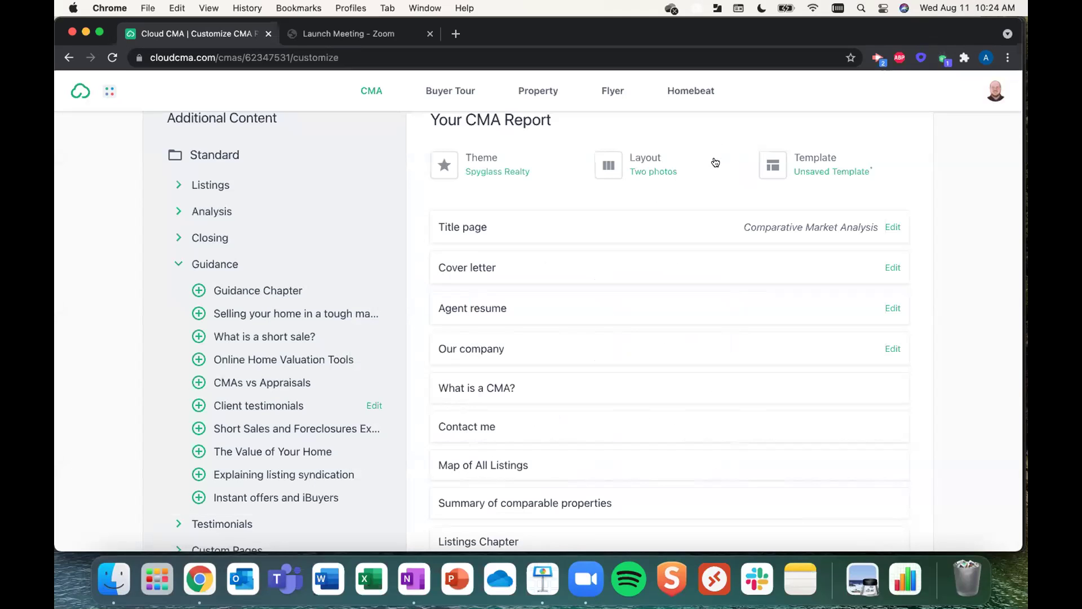
{"action": "scroll", "coordinate": [705, 236], "scroll_direction": "up", "scroll_amount": 3}
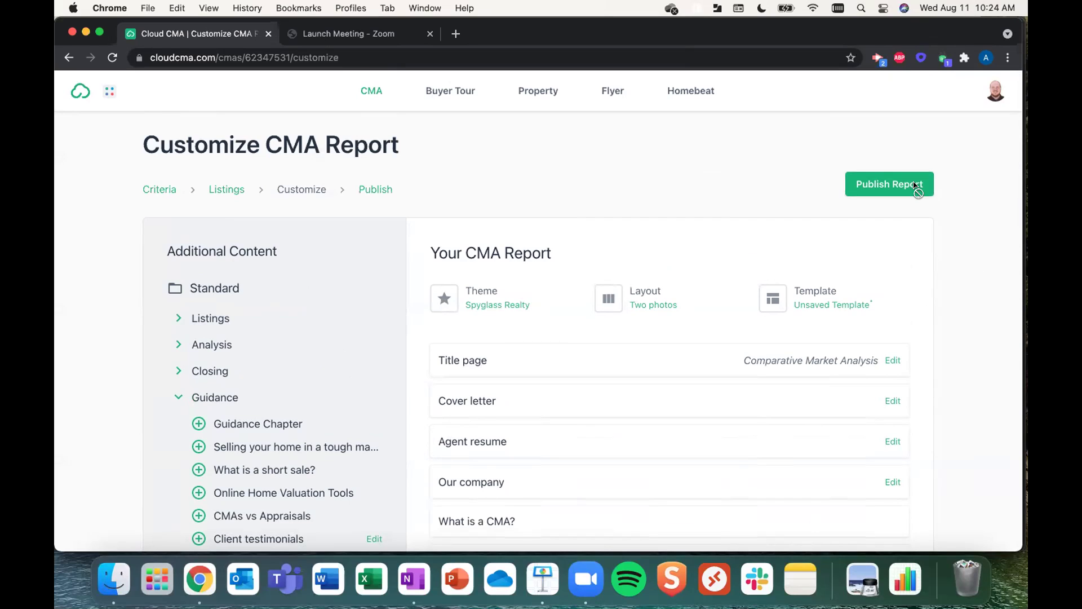
{"action": "left_click", "coordinate": [916, 185]}
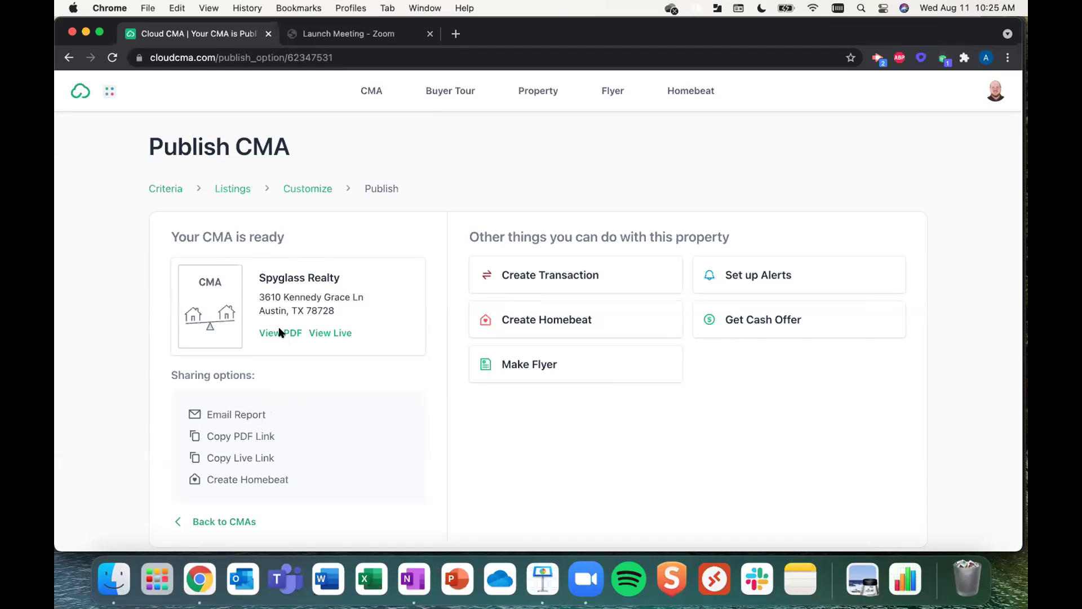
{"action": "left_click", "coordinate": [327, 334]}
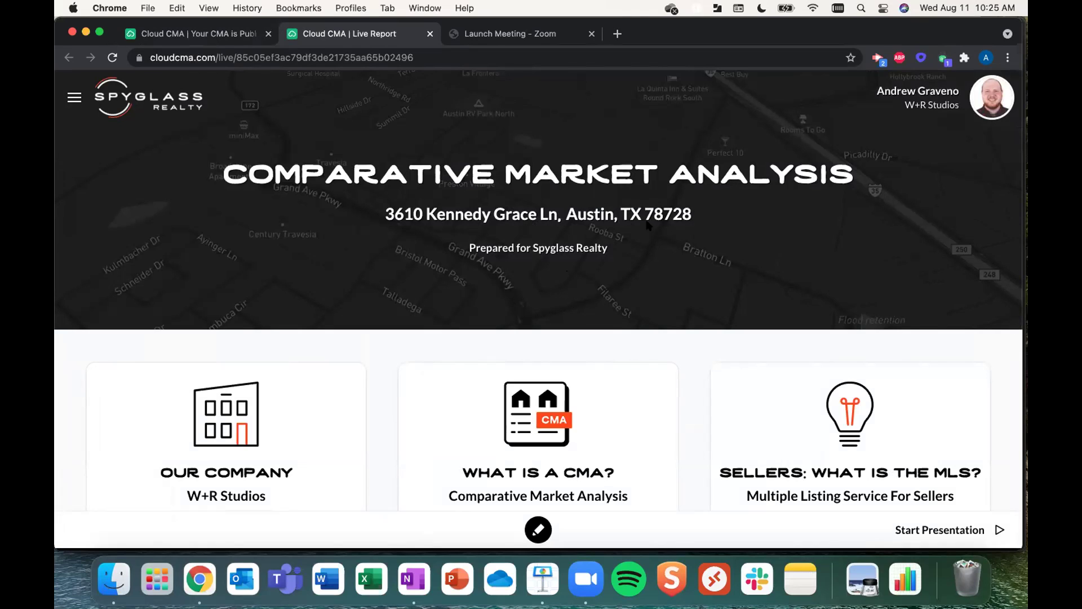
- Show the agent's contact details, then open the live report's section navigation menu
{"action": "left_click", "coordinate": [997, 101]}
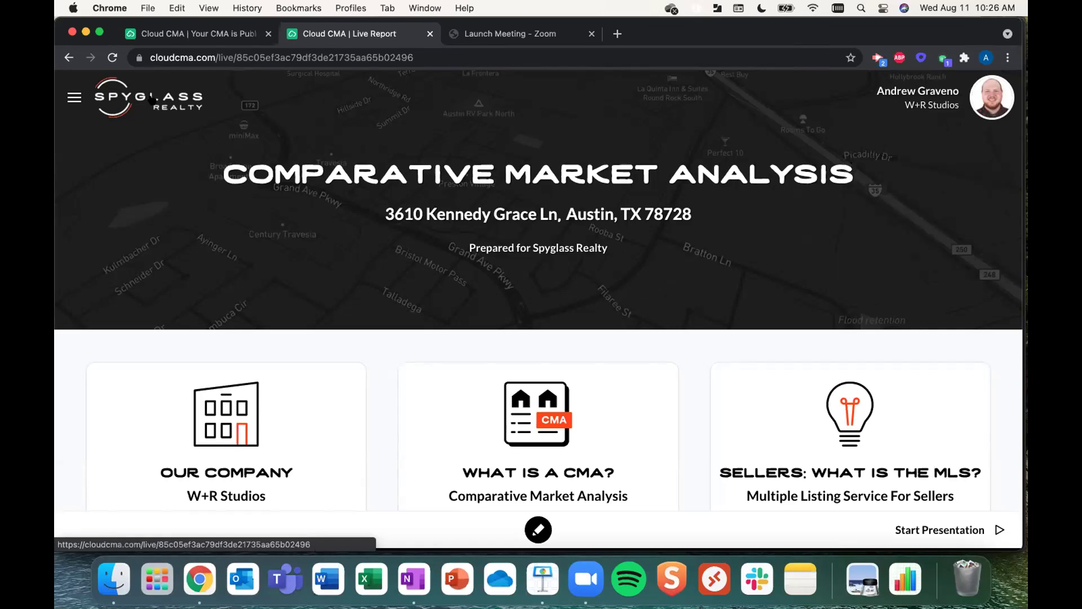
{"action": "left_click", "coordinate": [72, 98]}
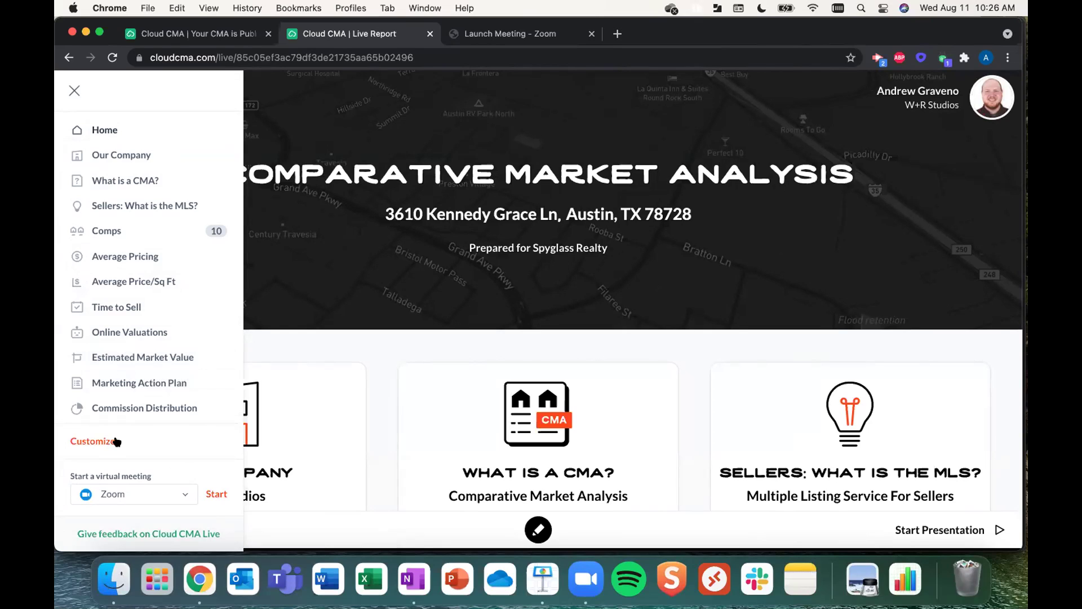
- Check the section visibility toggles, view the Zoom meeting options, and close the sidebar
{"action": "scroll", "coordinate": [139, 327], "scroll_direction": "down", "scroll_amount": 3}
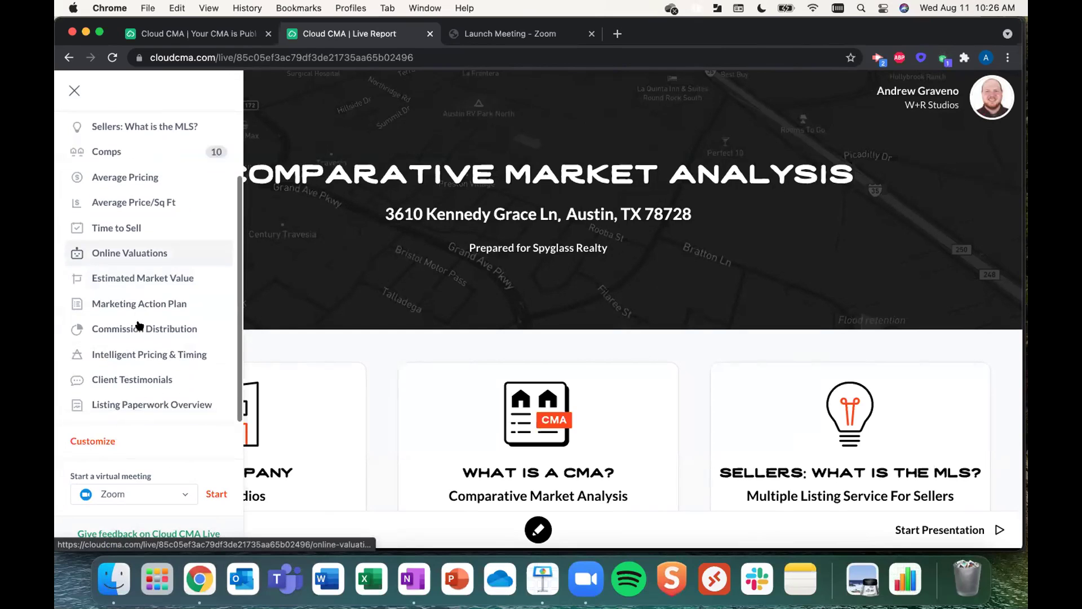
{"action": "left_click", "coordinate": [85, 441]}
{"action": "scroll", "coordinate": [141, 301], "scroll_direction": "down", "scroll_amount": 2}
{"action": "scroll", "coordinate": [142, 302], "scroll_direction": "down", "scroll_amount": 6}
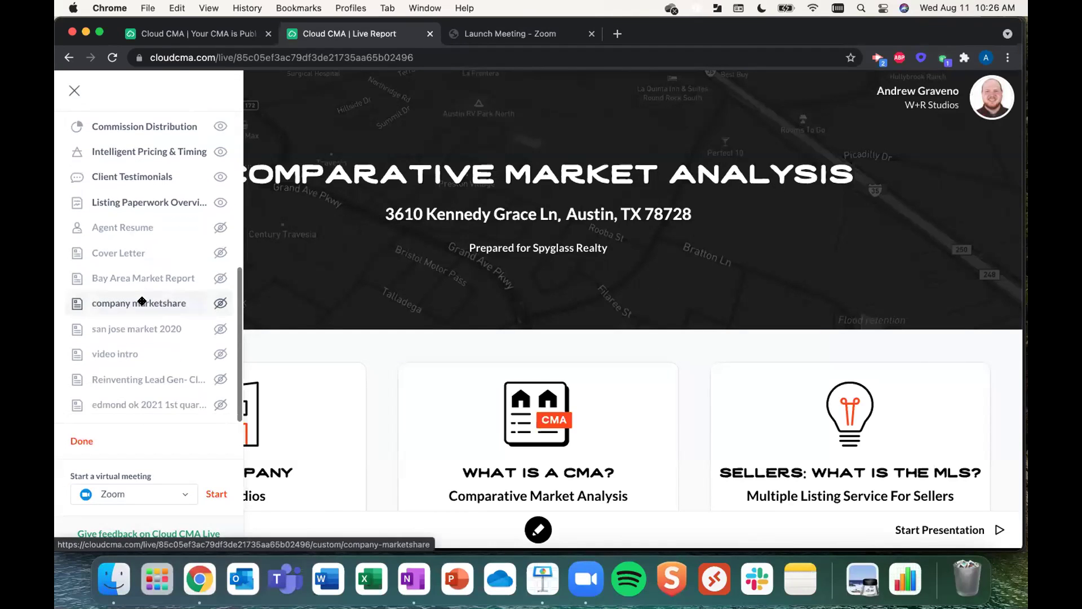
{"action": "scroll", "coordinate": [142, 302], "scroll_direction": "up", "scroll_amount": 7}
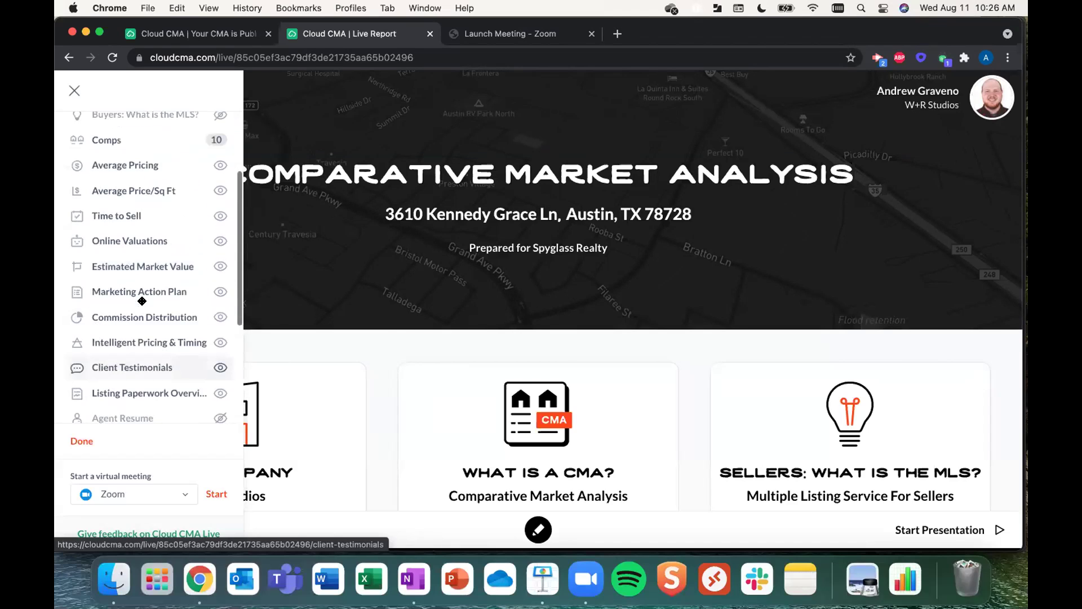
{"action": "scroll", "coordinate": [143, 301], "scroll_direction": "up", "scroll_amount": 2}
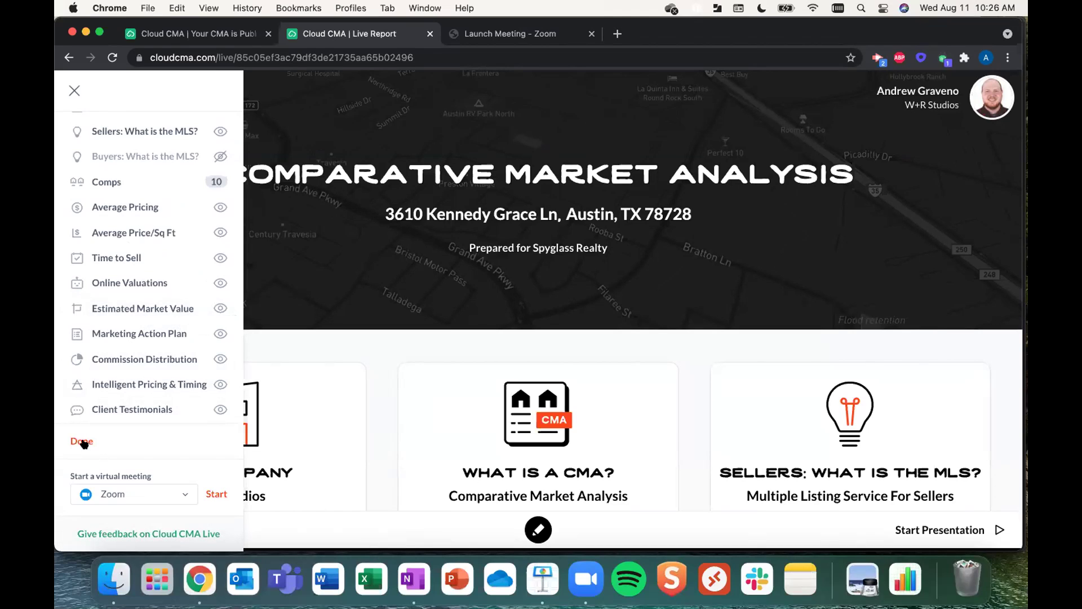
{"action": "left_click", "coordinate": [82, 442]}
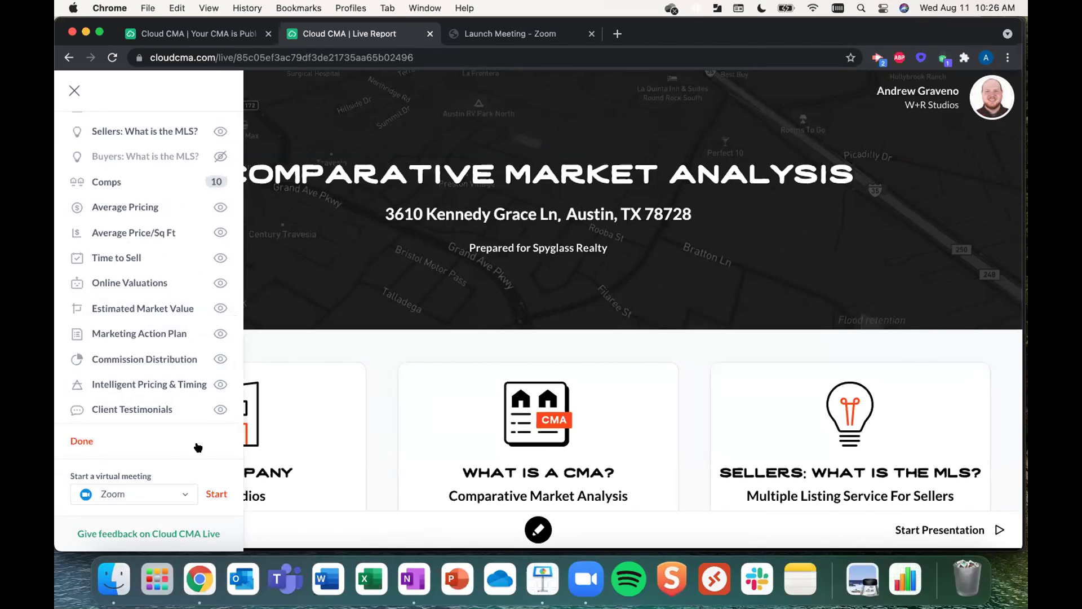
{"action": "left_click", "coordinate": [187, 494]}
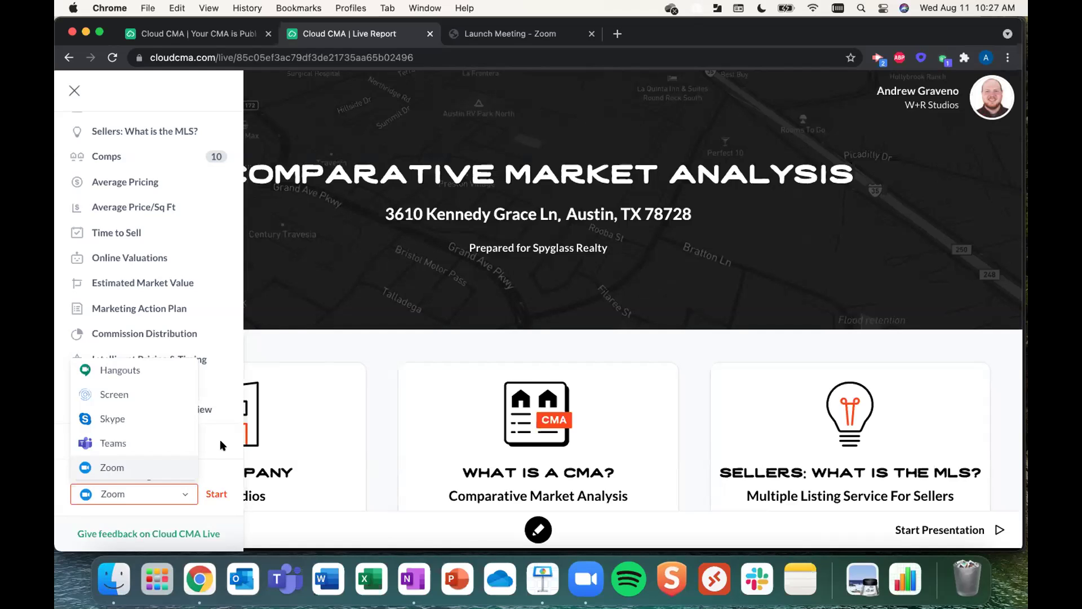
{"action": "left_click", "coordinate": [369, 356]}
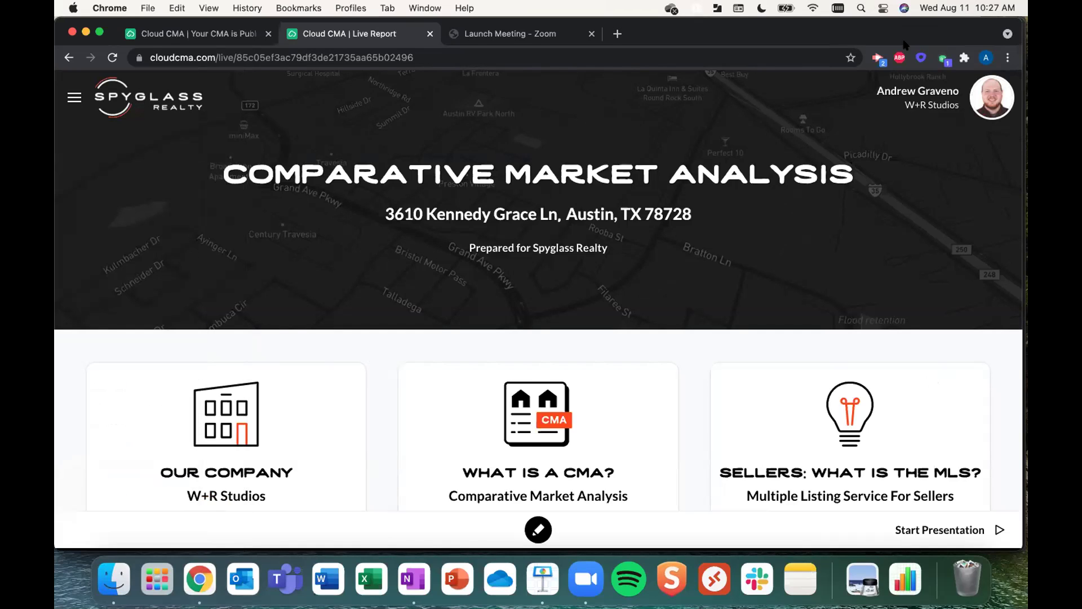
- Page through Our Company and What is a CMA? to the Sellers: What is the MLS? page
{"action": "left_click", "coordinate": [260, 402]}
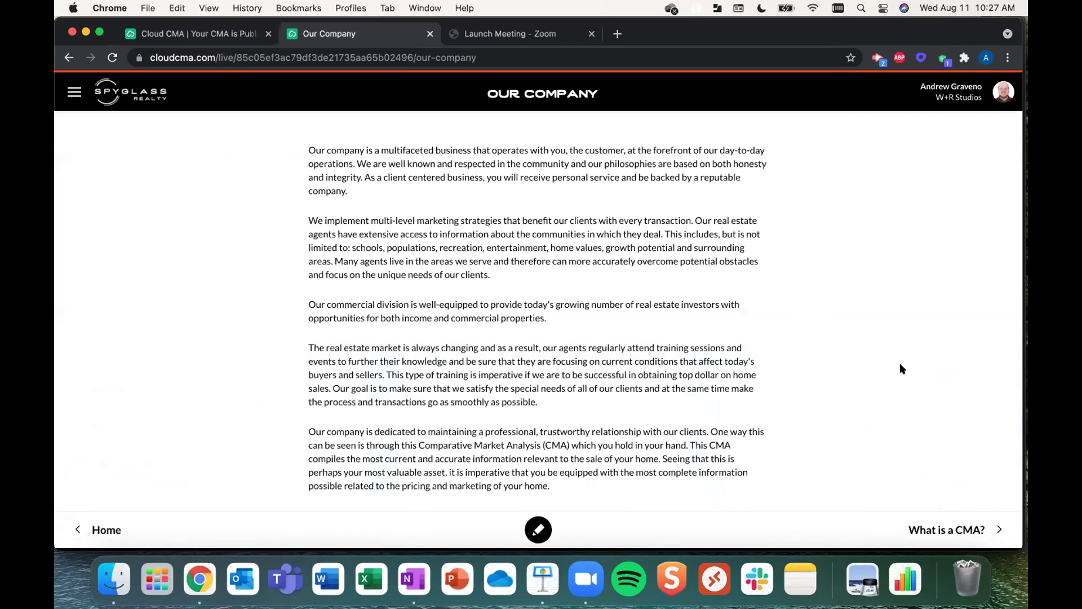
{"action": "left_click", "coordinate": [959, 529]}
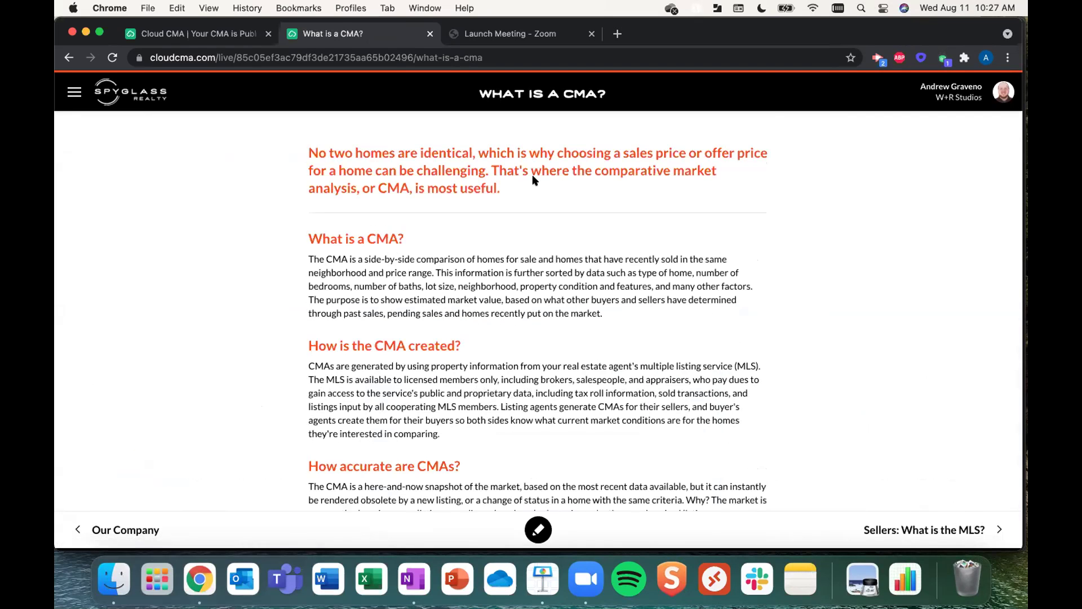
{"action": "scroll", "coordinate": [535, 180], "scroll_direction": "down", "scroll_amount": 2}
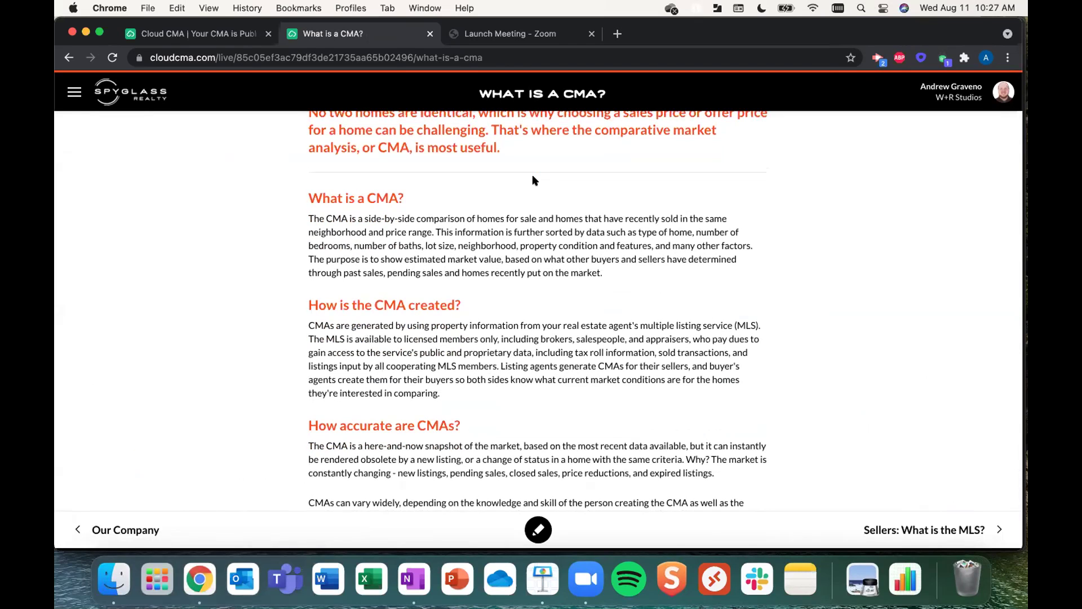
{"action": "scroll", "coordinate": [535, 181], "scroll_direction": "down", "scroll_amount": 4}
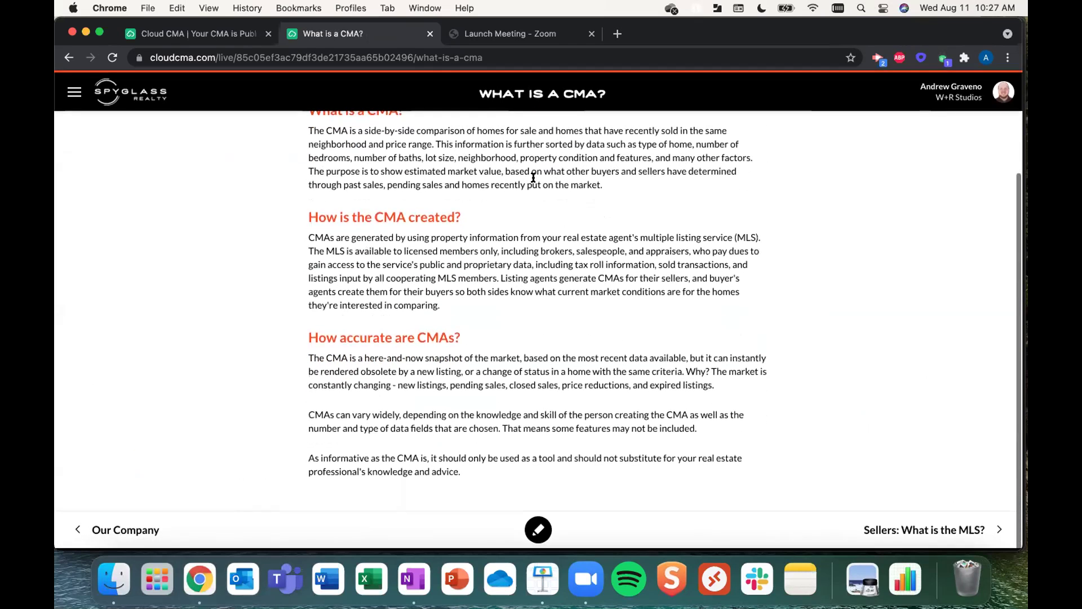
{"action": "left_click", "coordinate": [989, 538]}
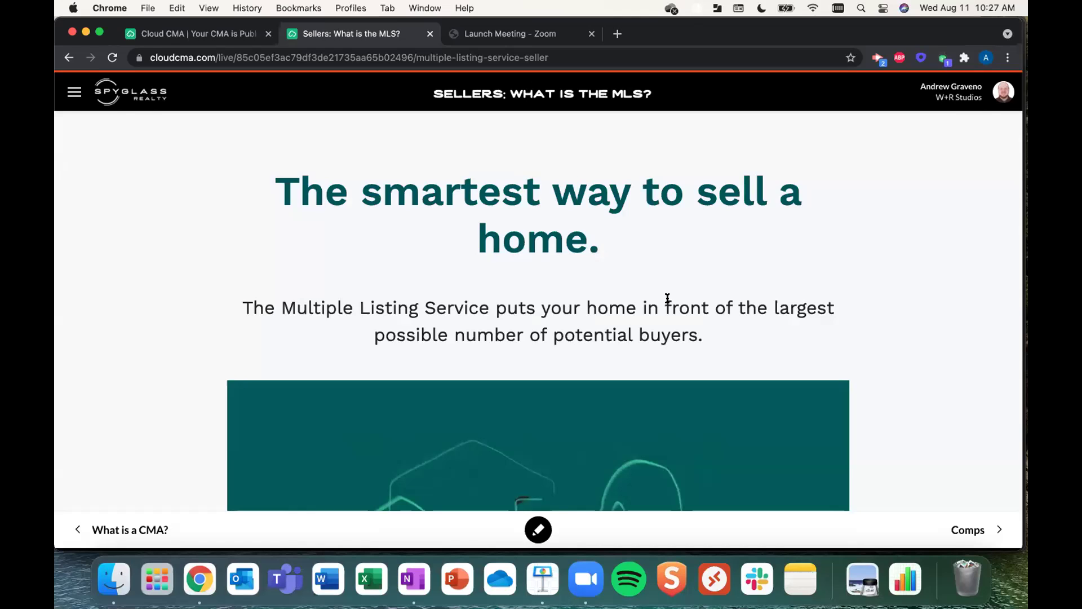
- Play the MLS explainer video, pause it at 00:02, and advance to the comparable homes section
{"action": "scroll", "coordinate": [562, 231], "scroll_direction": "down", "scroll_amount": 2}
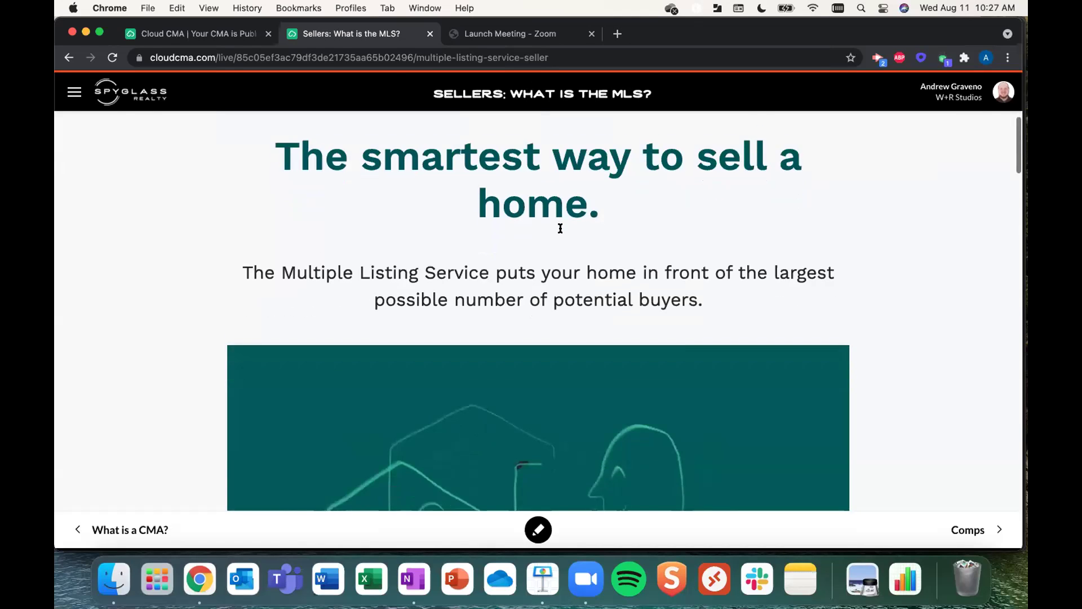
{"action": "scroll", "coordinate": [561, 228], "scroll_direction": "down", "scroll_amount": 3}
{"action": "scroll", "coordinate": [561, 228], "scroll_direction": "up", "scroll_amount": 1}
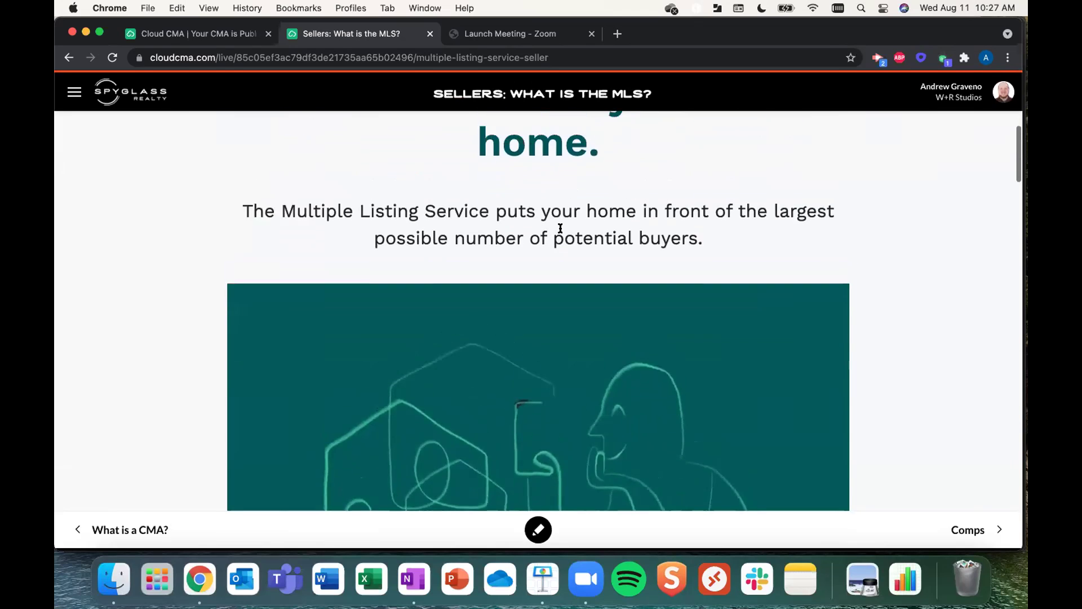
{"action": "scroll", "coordinate": [561, 228], "scroll_direction": "up", "scroll_amount": 2}
{"action": "scroll", "coordinate": [560, 229], "scroll_direction": "down", "scroll_amount": 2}
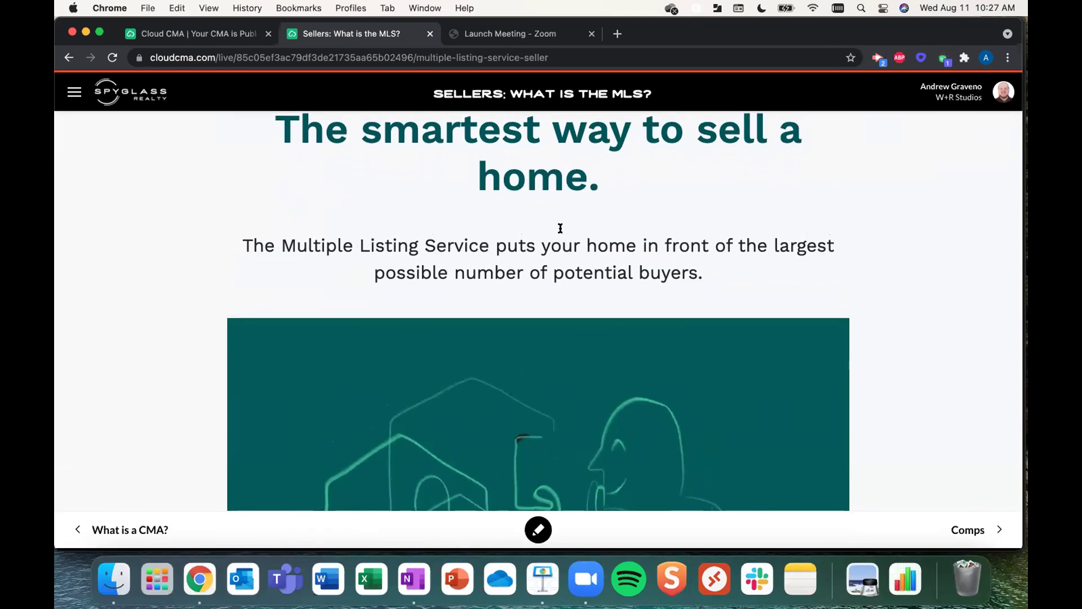
{"action": "scroll", "coordinate": [561, 228], "scroll_direction": "down", "scroll_amount": 5}
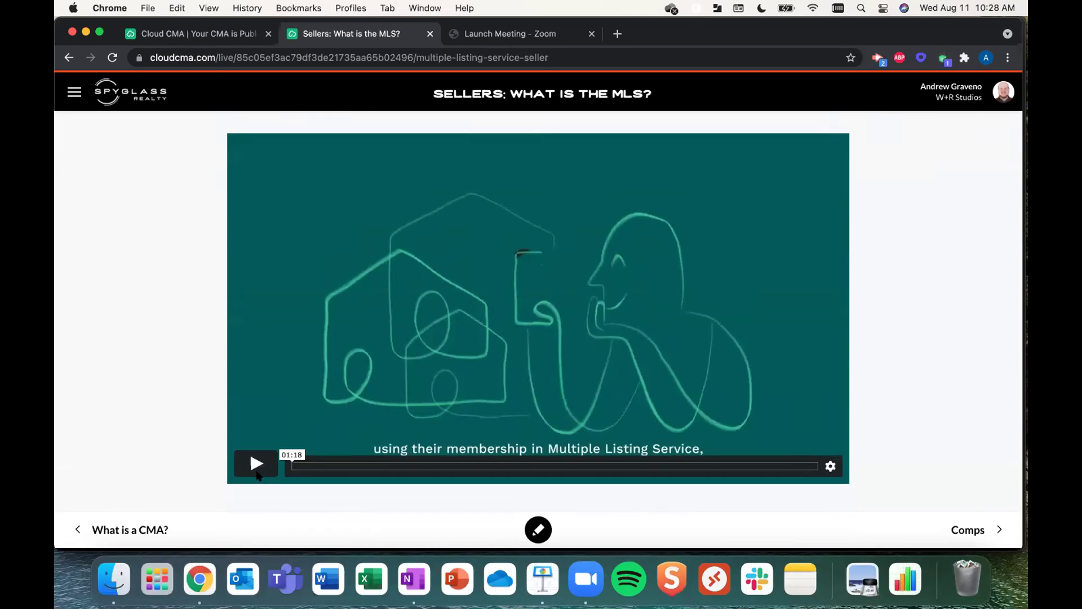
{"action": "left_click", "coordinate": [257, 465]}
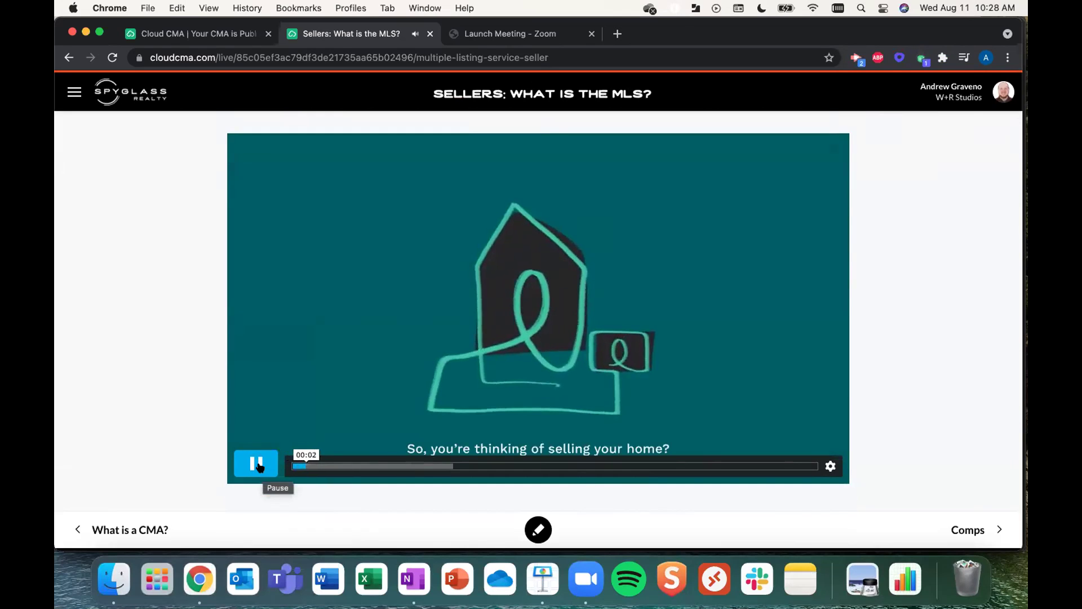
{"action": "left_click", "coordinate": [258, 465]}
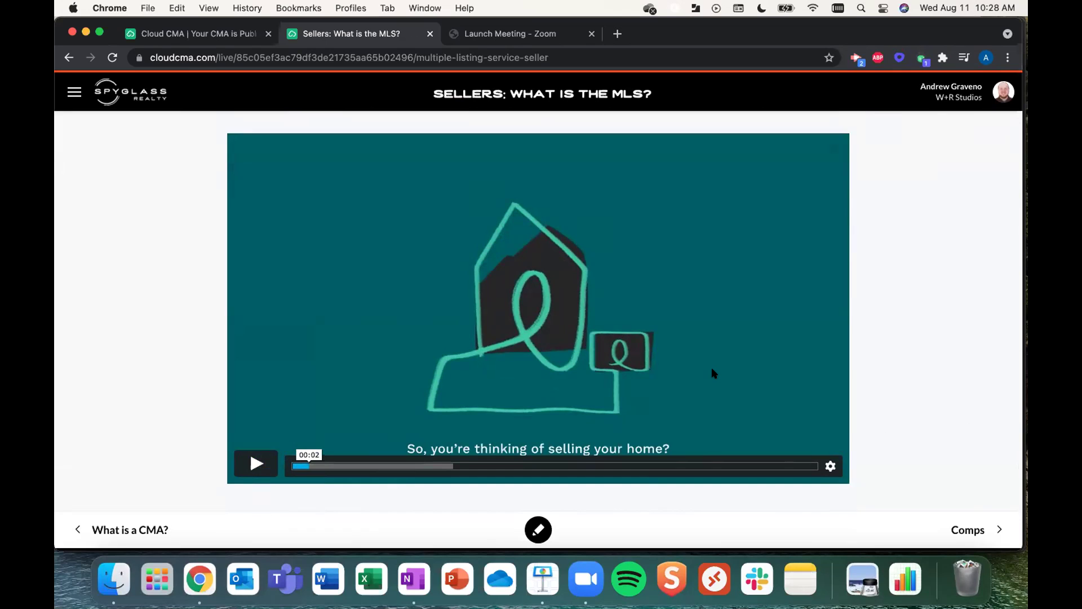
{"action": "left_click", "coordinate": [996, 530]}
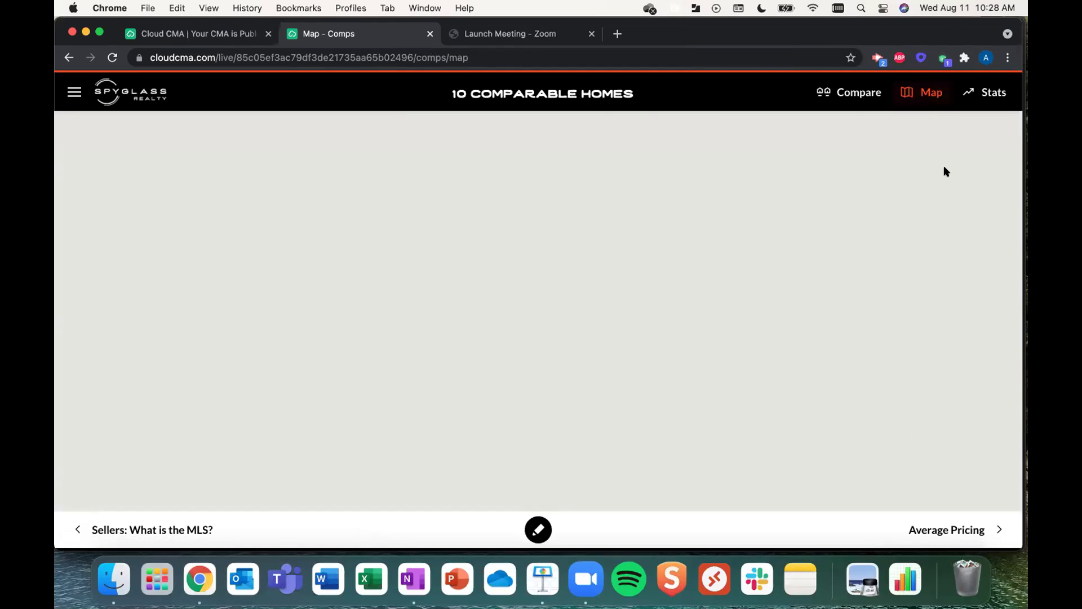
- Show the 10 comps side by side and start editing the subject property's details
{"action": "left_click", "coordinate": [834, 91]}
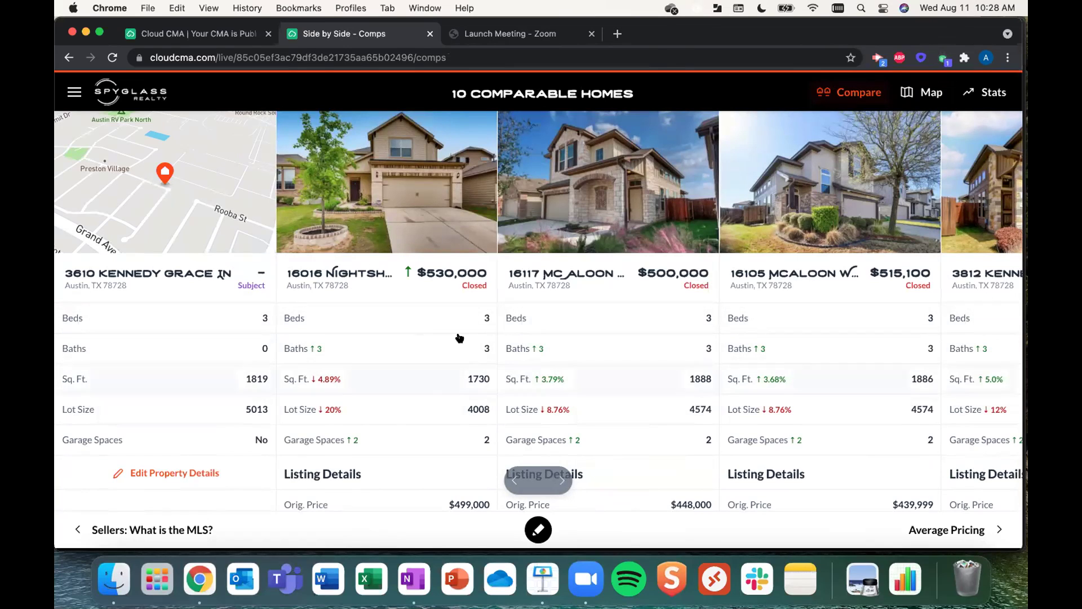
{"action": "left_click", "coordinate": [123, 477]}
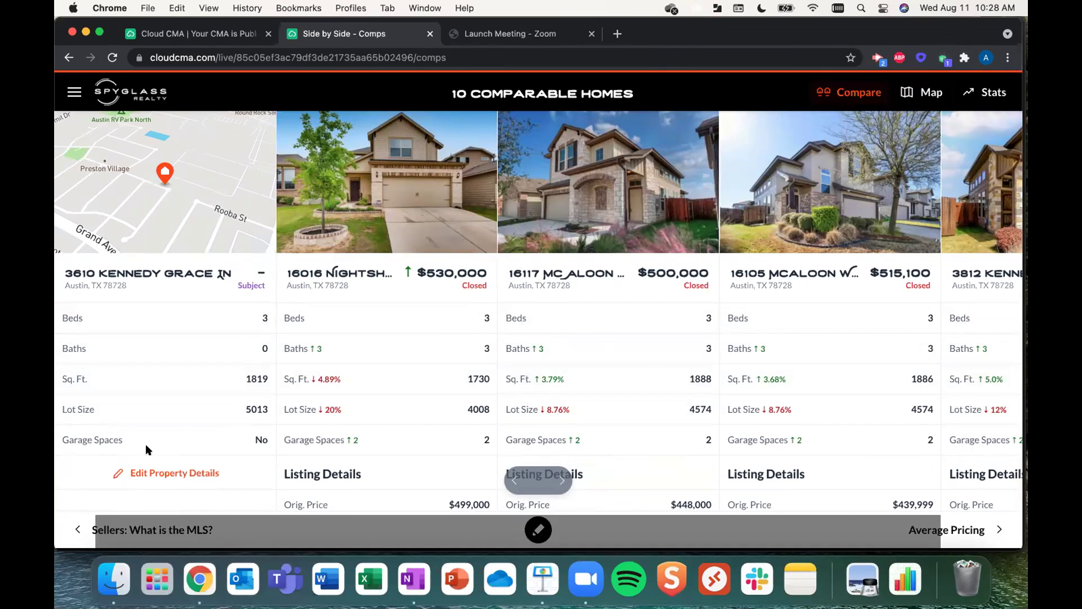
{"action": "left_click", "coordinate": [229, 342]}
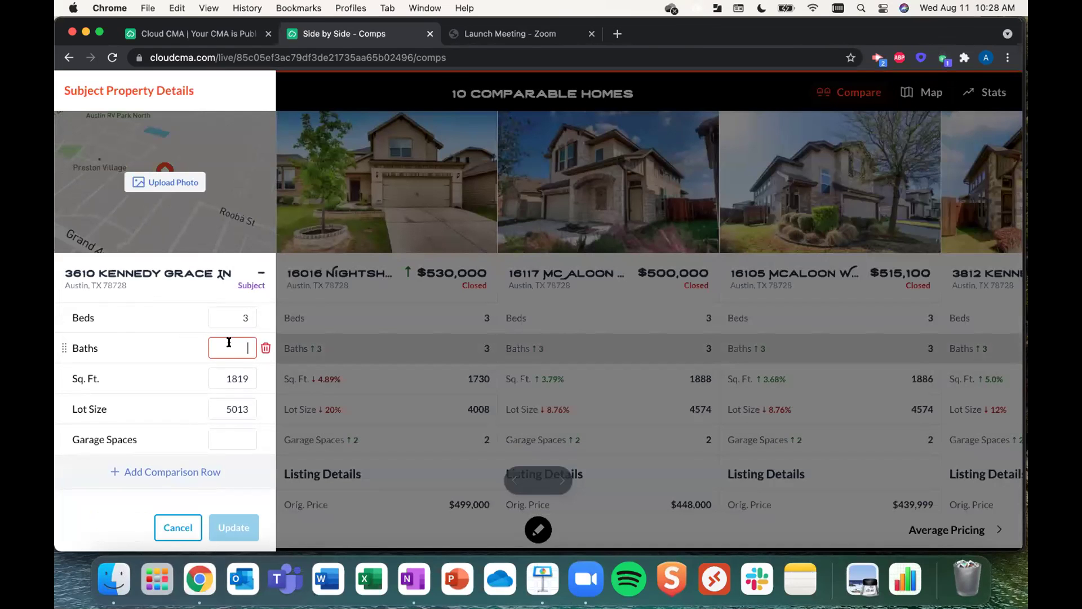
{"action": "type", "text": "2.5"}
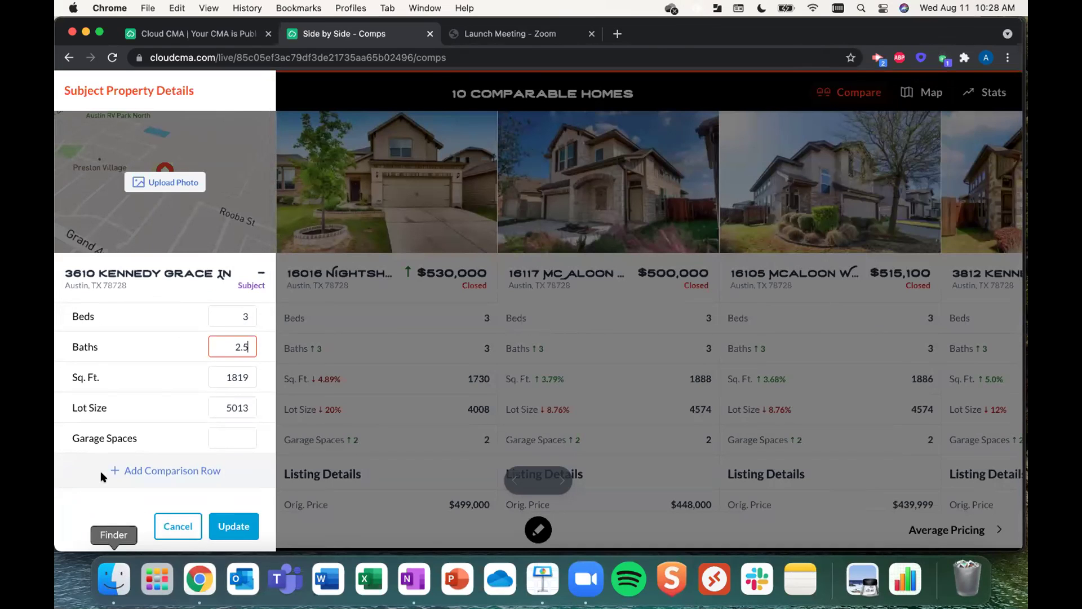
{"action": "left_click", "coordinate": [233, 526]}
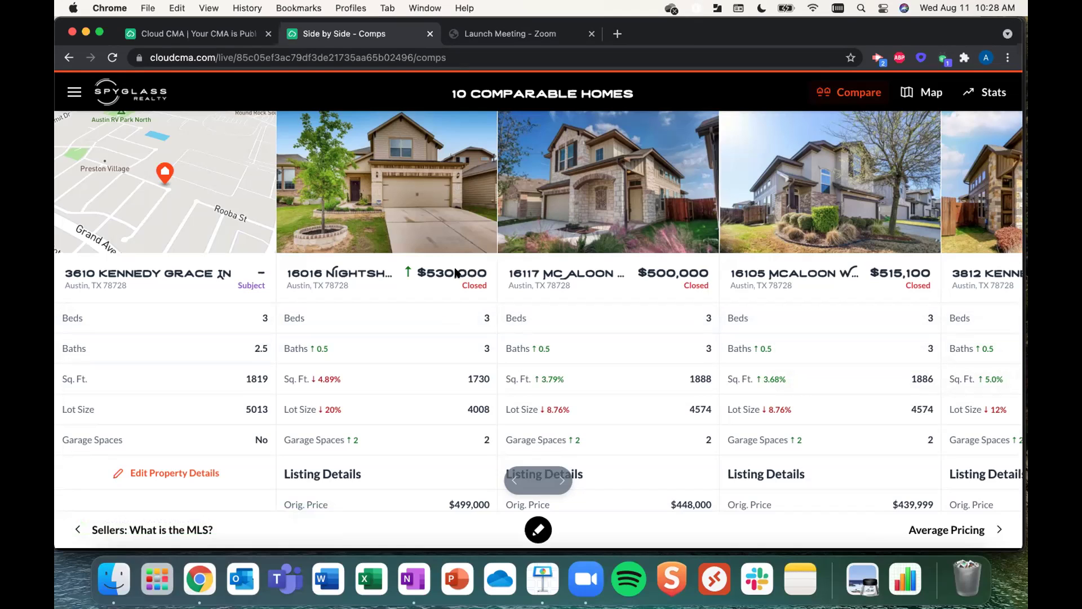
{"action": "left_click", "coordinate": [453, 280]}
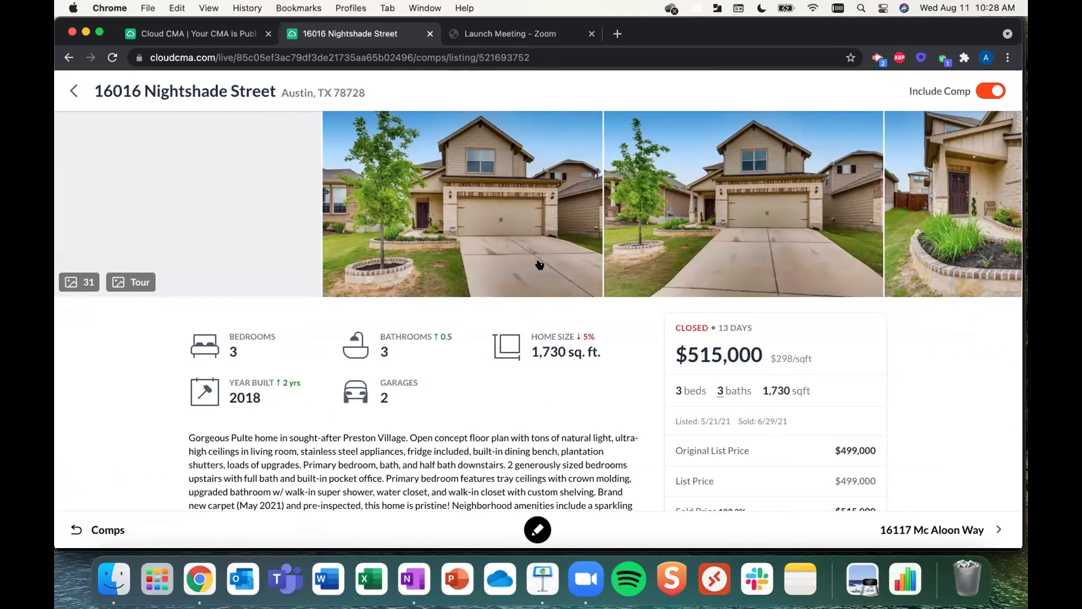
{"action": "scroll", "coordinate": [540, 265], "scroll_direction": "right", "scroll_amount": 9}
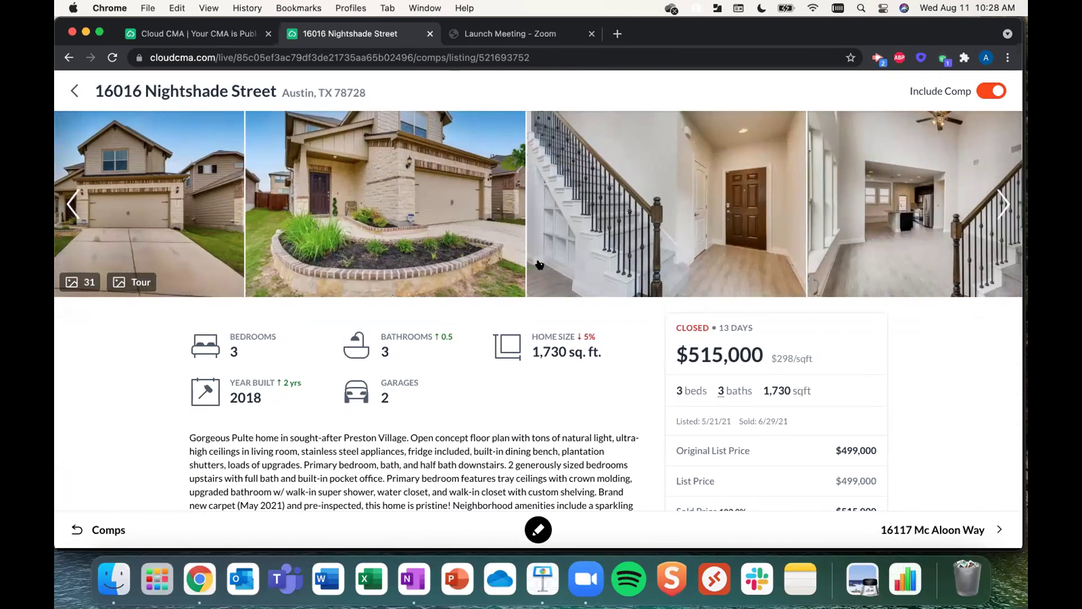
{"action": "scroll", "coordinate": [540, 265], "scroll_direction": "right", "scroll_amount": 3}
{"action": "scroll", "coordinate": [540, 265], "scroll_direction": "right", "scroll_amount": 10}
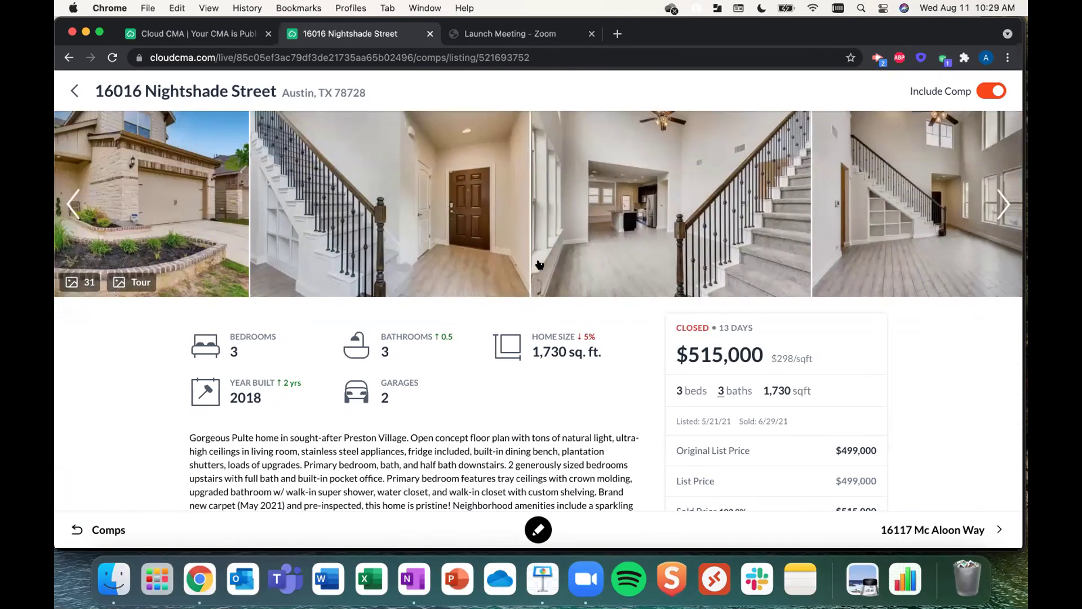
{"action": "scroll", "coordinate": [560, 422], "scroll_direction": "down", "scroll_amount": 5}
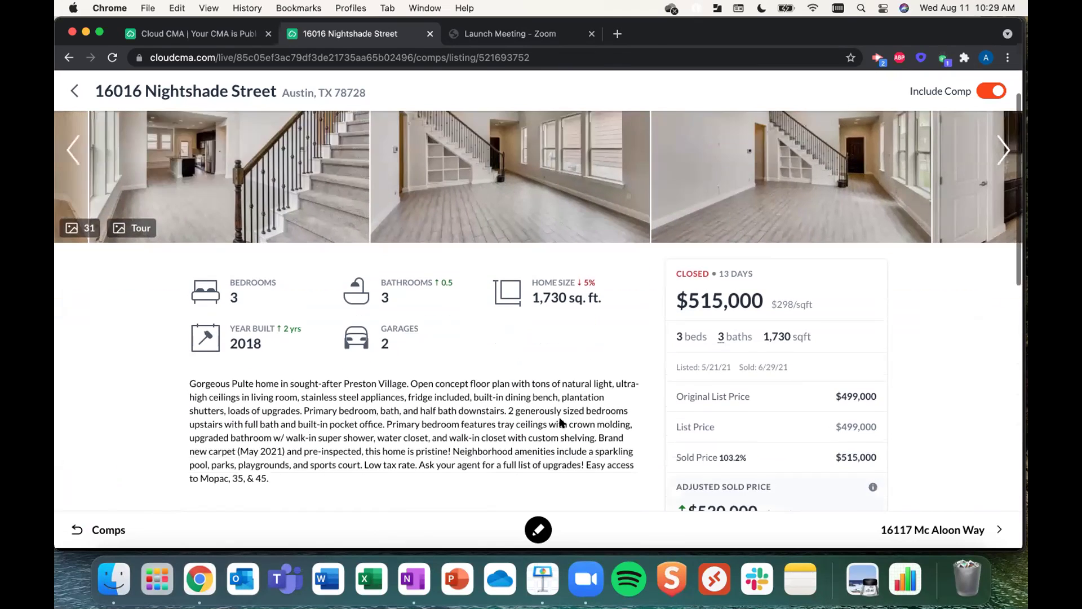
{"action": "scroll", "coordinate": [560, 419], "scroll_direction": "up", "scroll_amount": 1}
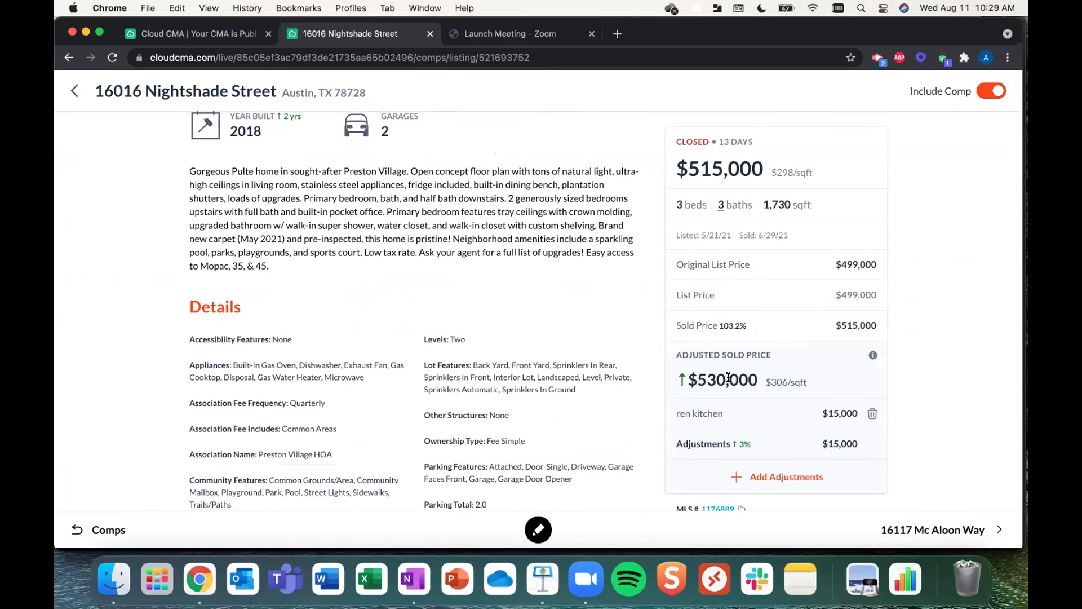
{"action": "left_click", "coordinate": [760, 478]}
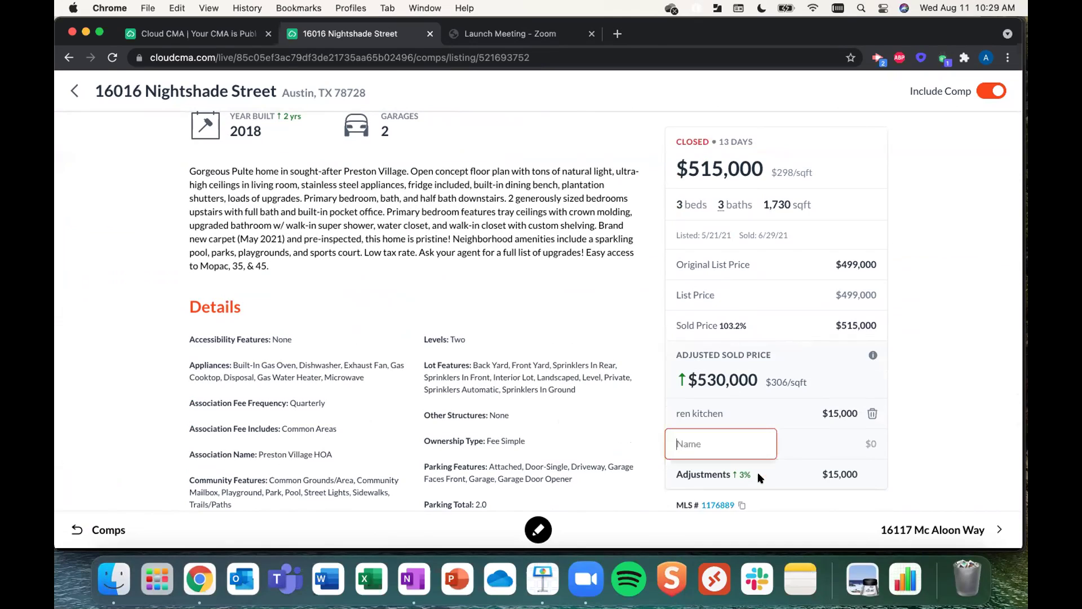
{"action": "type", "text": "ken bathroom"}
{"action": "key", "text": "Tab"}
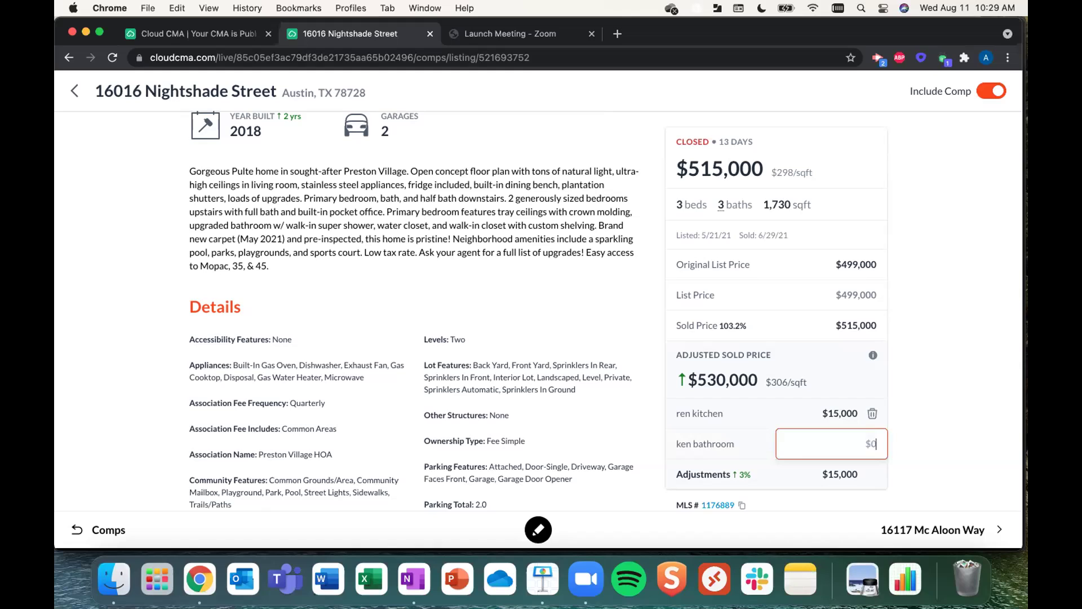
{"action": "type", "text": "2500"}
{"action": "key", "text": "Return"}
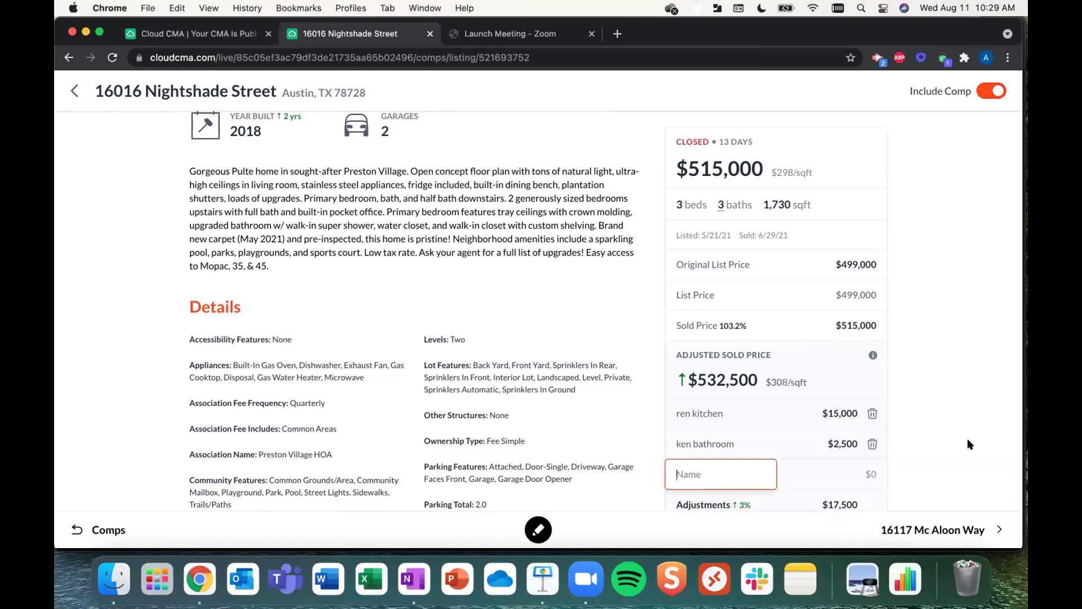
{"action": "left_click", "coordinate": [998, 94]}
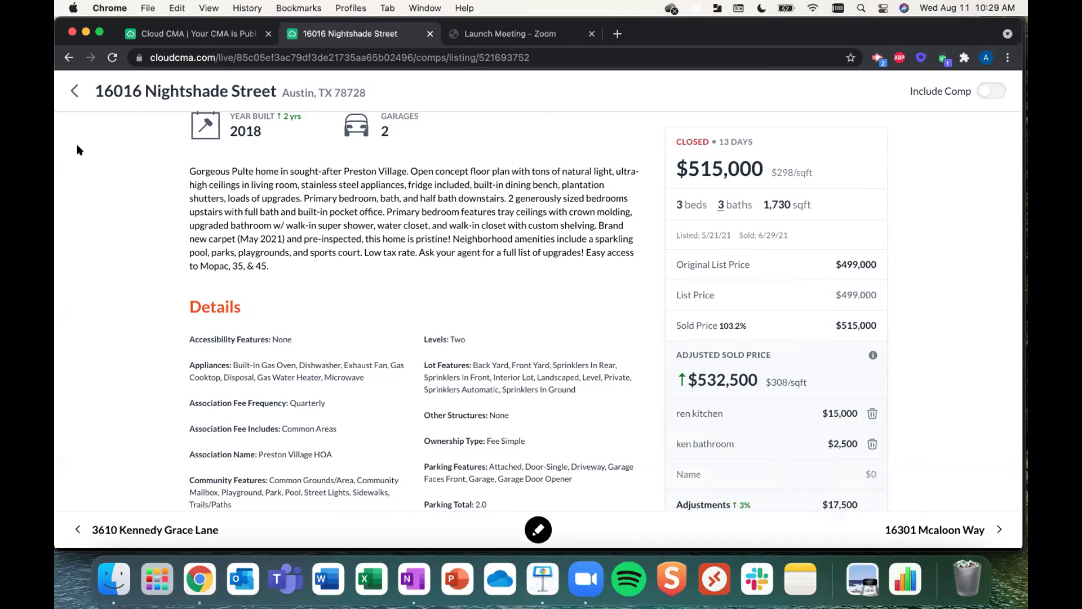
{"action": "left_click", "coordinate": [74, 91]}
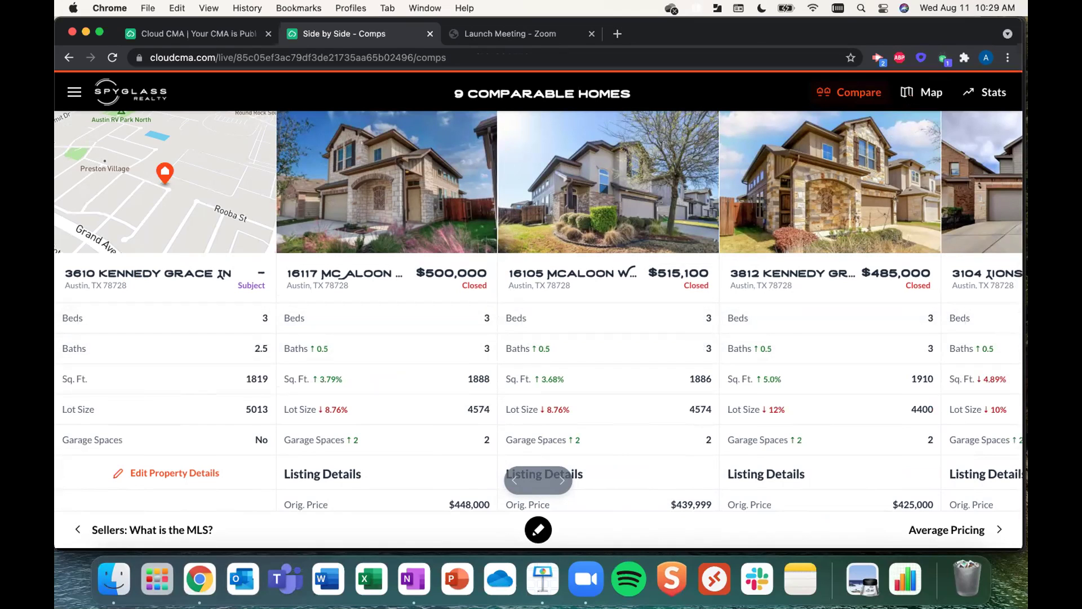
- Display the 9 comparable homes, priced $446K to $550K, on the neighbourhood map
{"action": "left_click", "coordinate": [925, 92]}
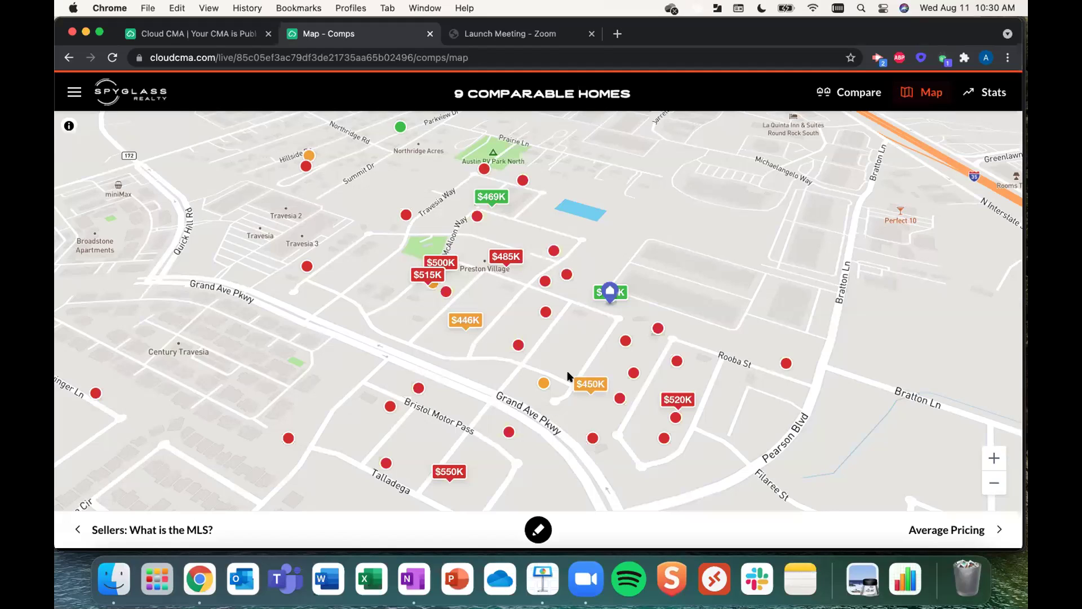
{"action": "left_click", "coordinate": [655, 326]}
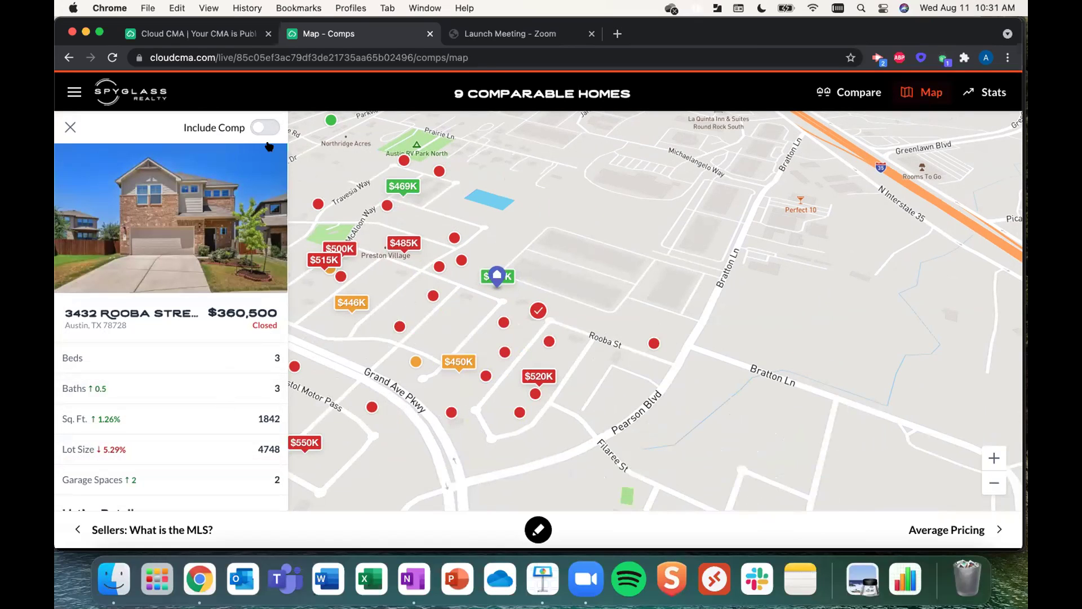
{"action": "left_click", "coordinate": [254, 129]}
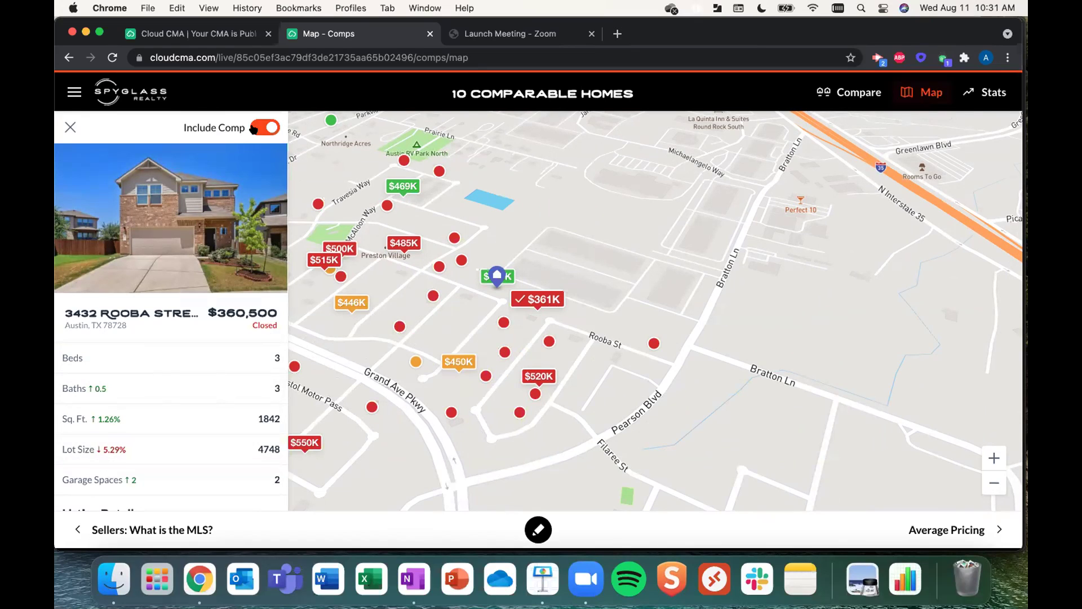
{"action": "left_click", "coordinate": [997, 529]}
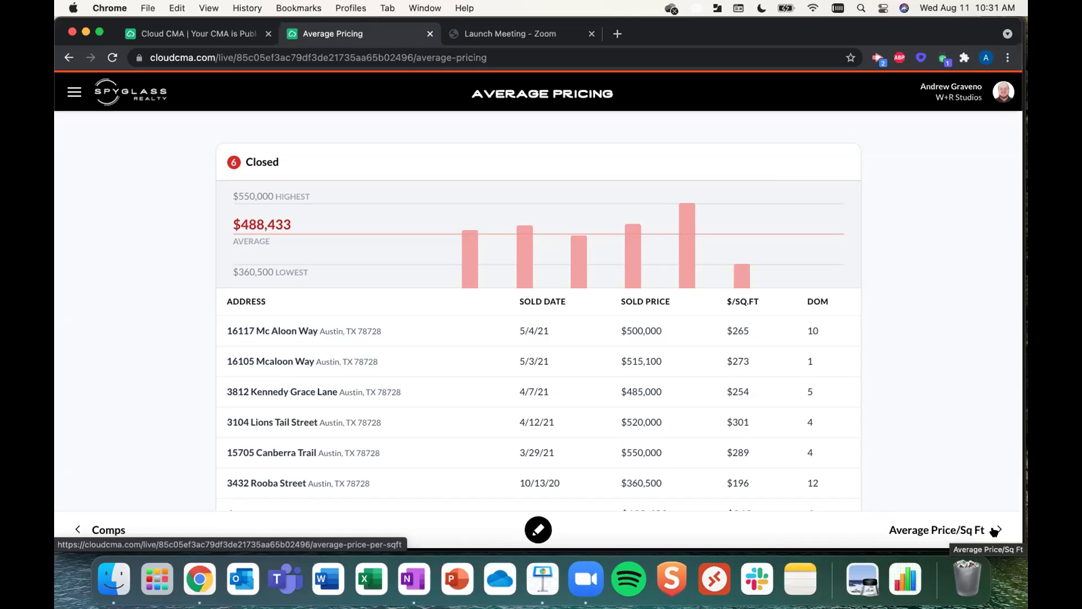
{"action": "left_click", "coordinate": [995, 530]}
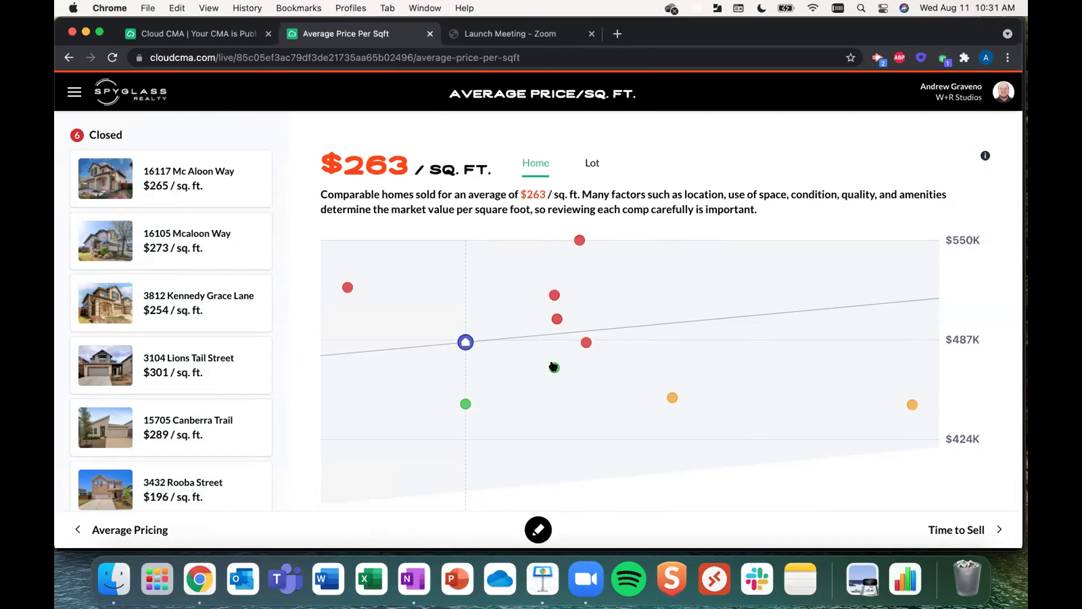
{"action": "left_click", "coordinate": [580, 240]}
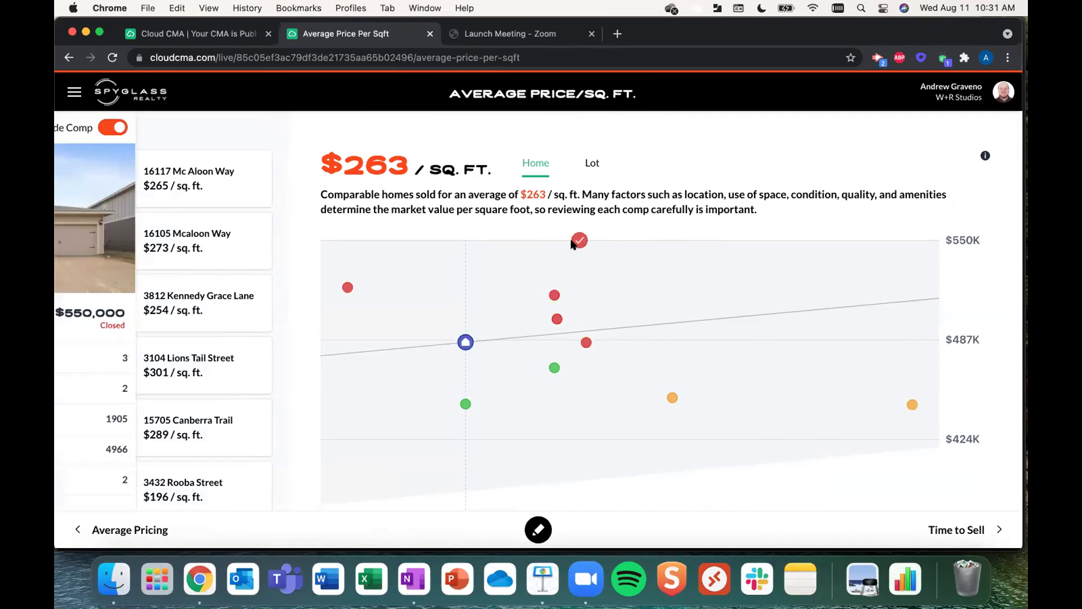
{"action": "left_click", "coordinate": [270, 129]}
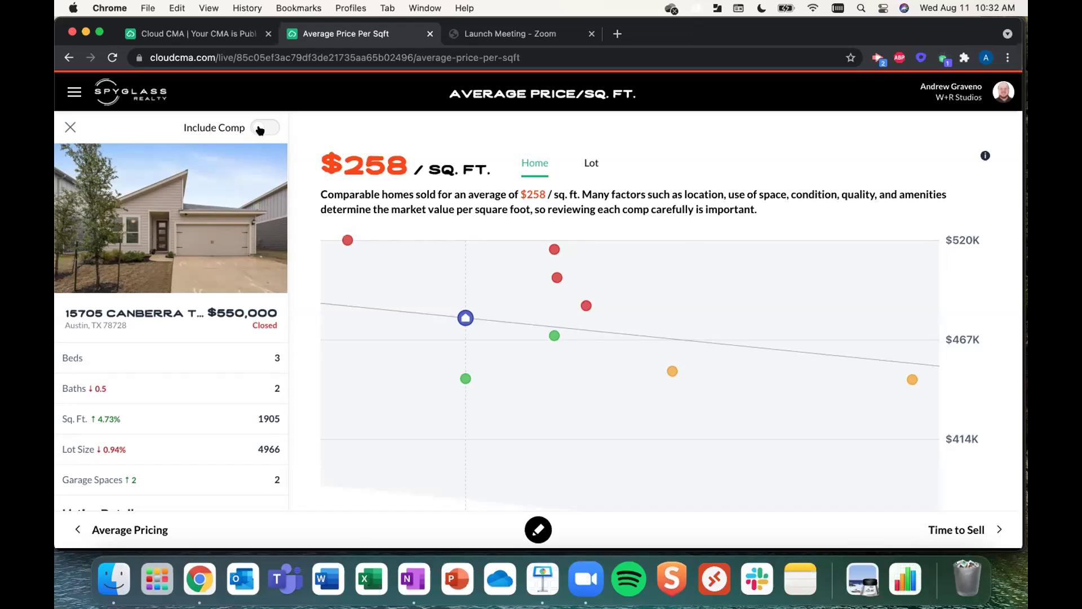
{"action": "left_click", "coordinate": [260, 129]}
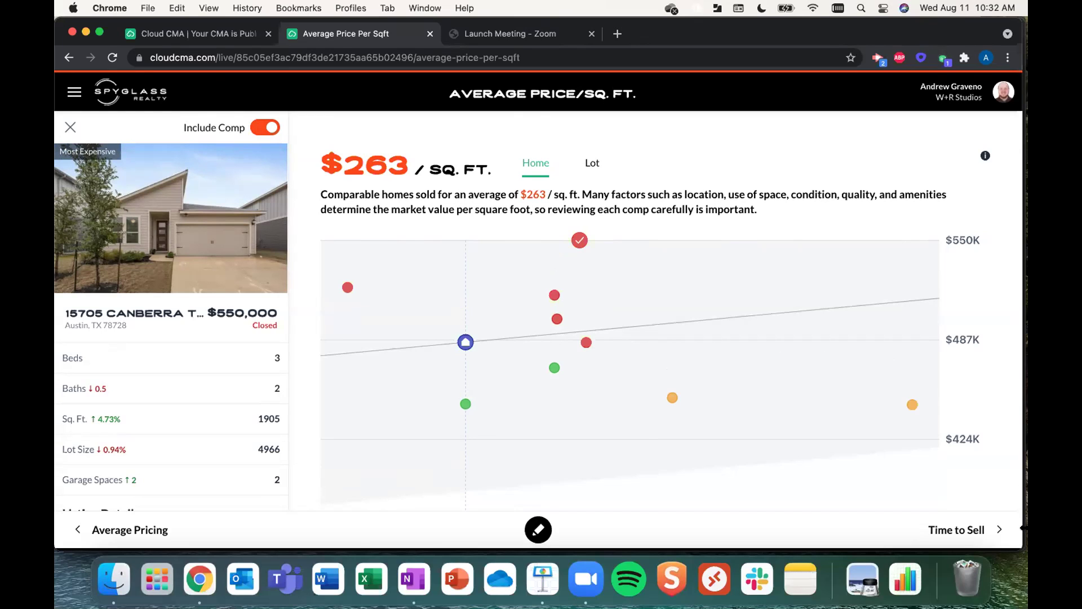
- Review the Time to Sell chart, then advance to Online Valuations showing Zestimate errors up to 44.9%
{"action": "left_click", "coordinate": [984, 533]}
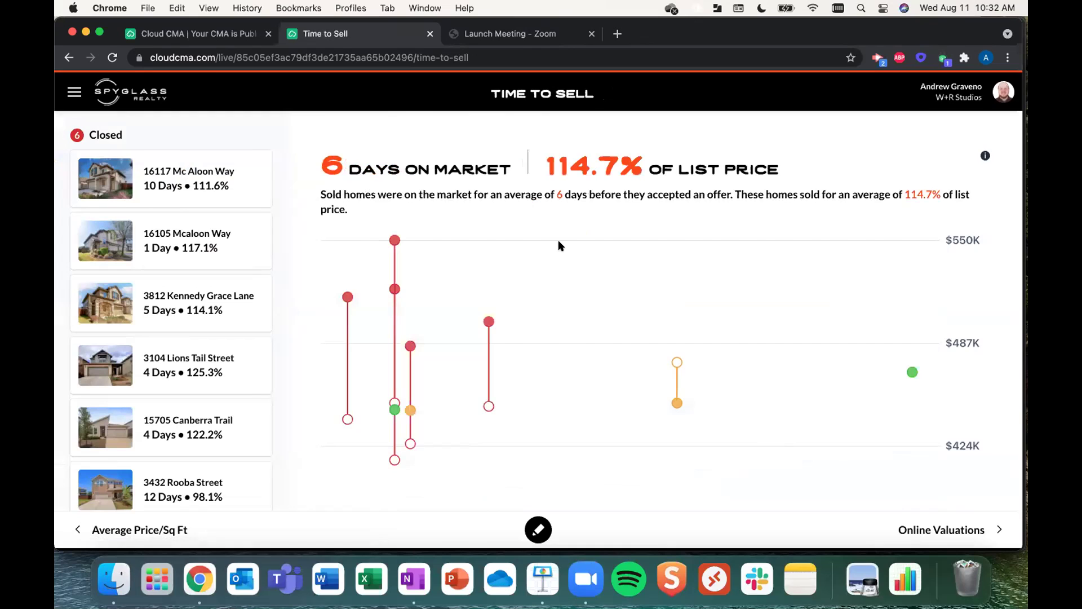
{"action": "scroll", "coordinate": [560, 246], "scroll_direction": "down", "scroll_amount": 1}
{"action": "scroll", "coordinate": [560, 245], "scroll_direction": "down", "scroll_amount": 1}
{"action": "scroll", "coordinate": [559, 246], "scroll_direction": "up", "scroll_amount": 1}
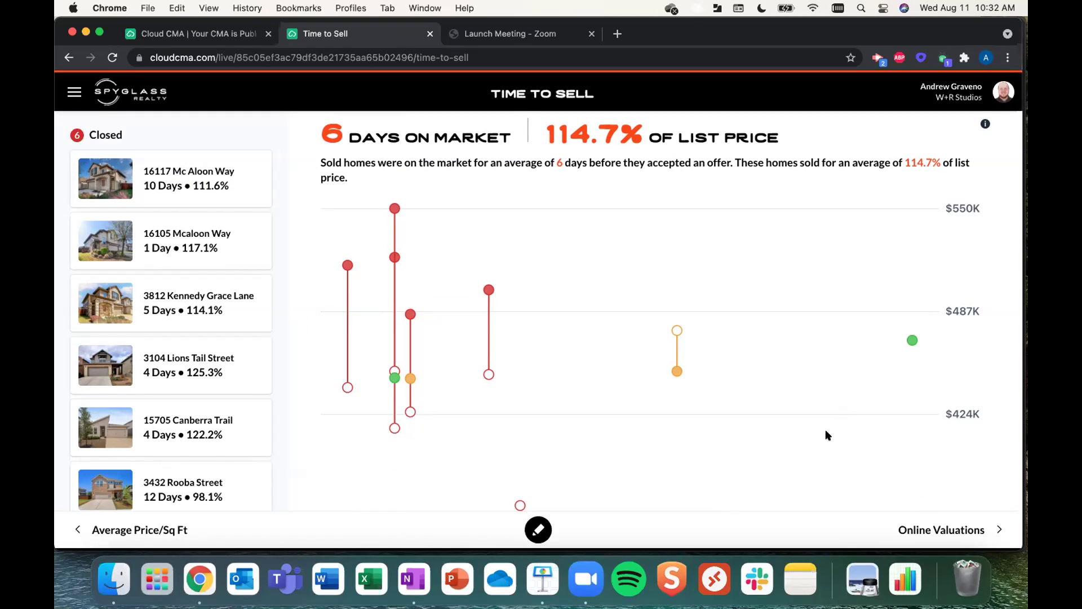
{"action": "left_click", "coordinate": [992, 530]}
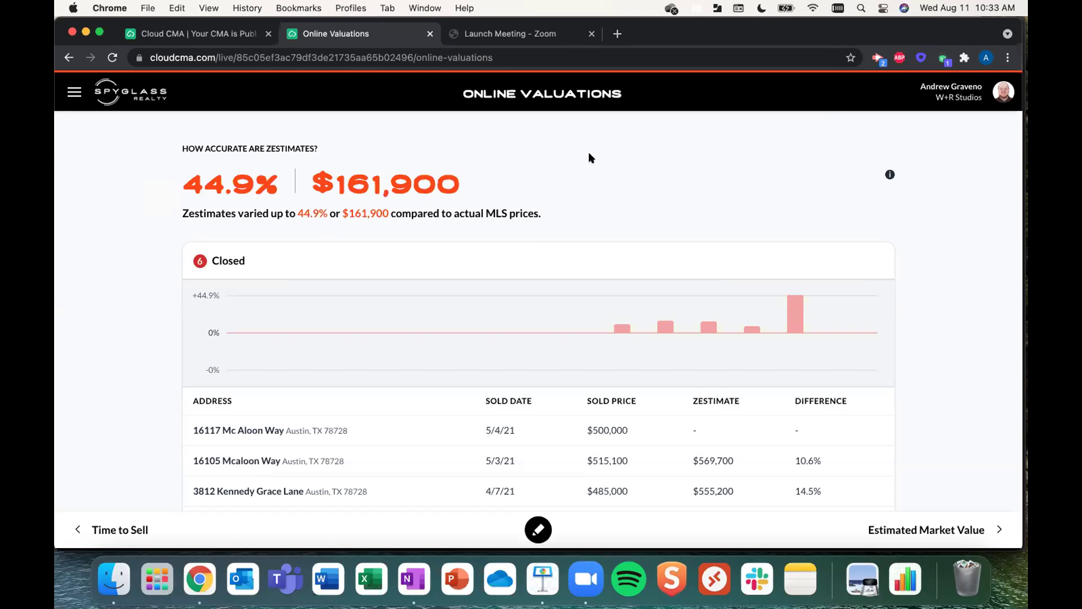
- Highlight the 44.9% and $161,900 Zestimate figures, then advance to Estimated Market Value
{"action": "double_click", "coordinate": [275, 182]}
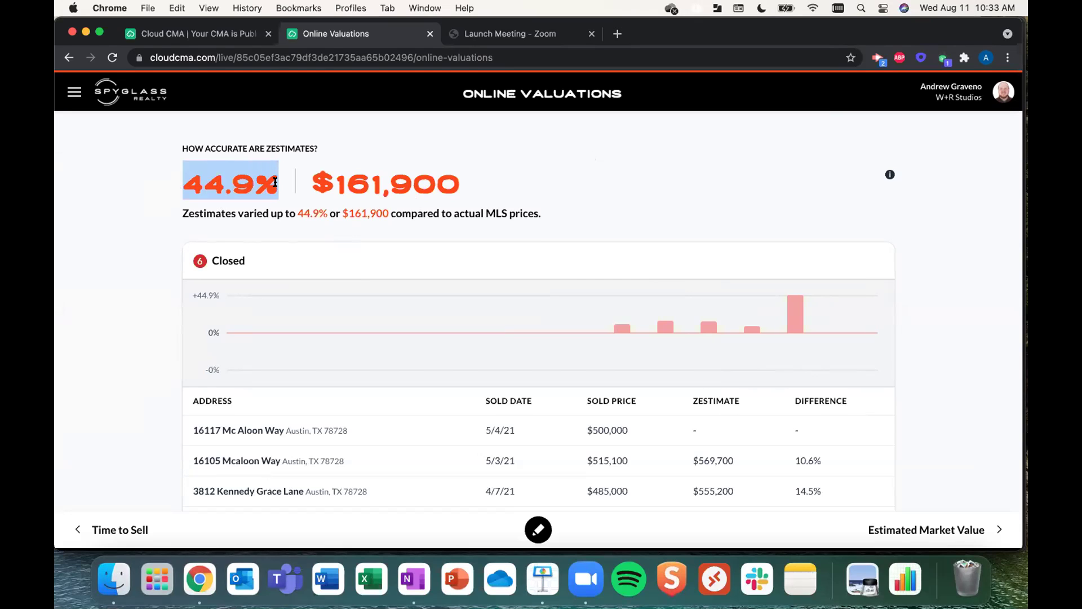
{"action": "left_click_drag", "start_coordinate": [311, 181], "coordinate": [470, 184]}
{"action": "left_click", "coordinate": [480, 190]}
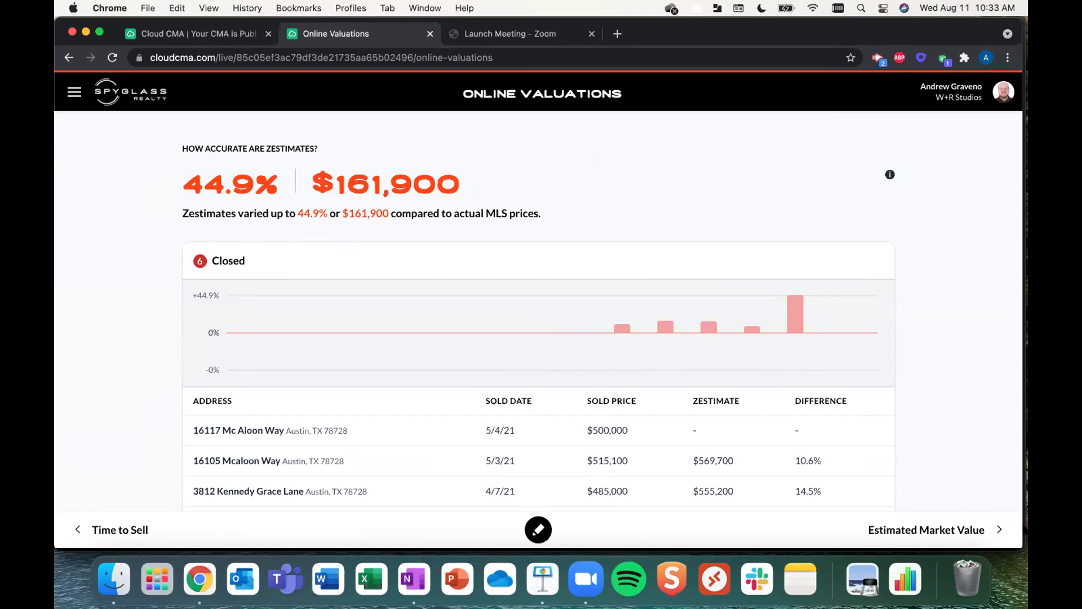
{"action": "left_click_drag", "start_coordinate": [307, 183], "coordinate": [456, 178]}
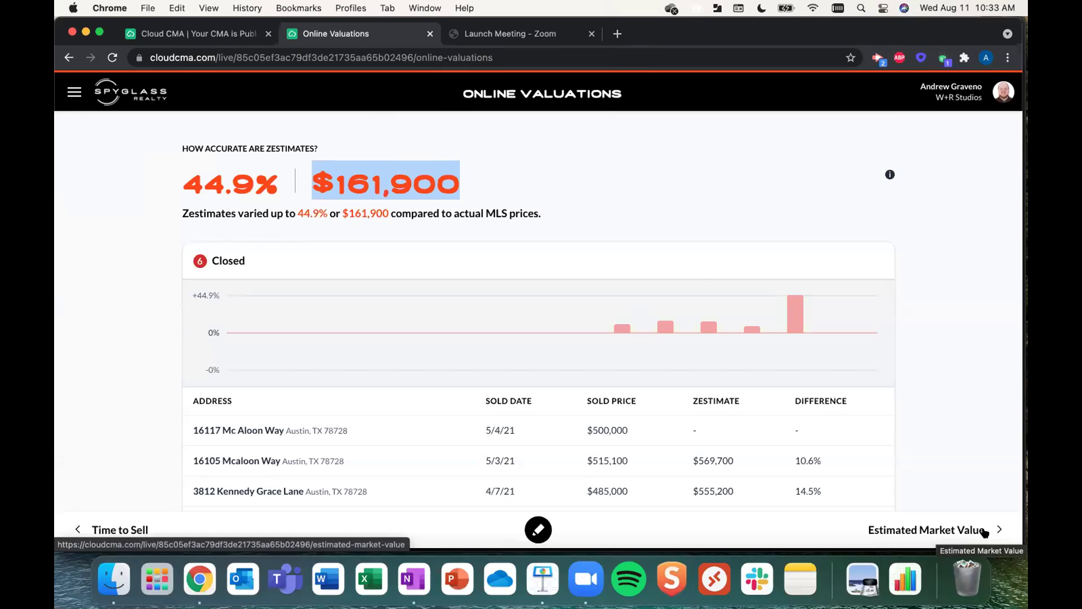
{"action": "left_click", "coordinate": [983, 533]}
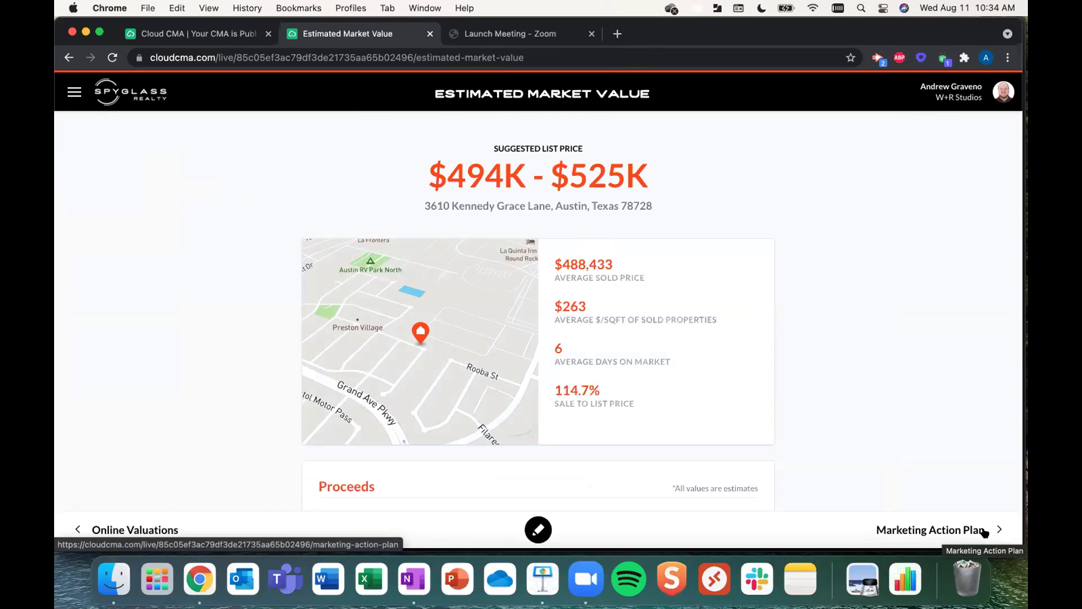
- In Proceeds, change the estimated sales price from 524,600 to 550,000
{"action": "scroll", "coordinate": [636, 341], "scroll_direction": "down", "scroll_amount": 4}
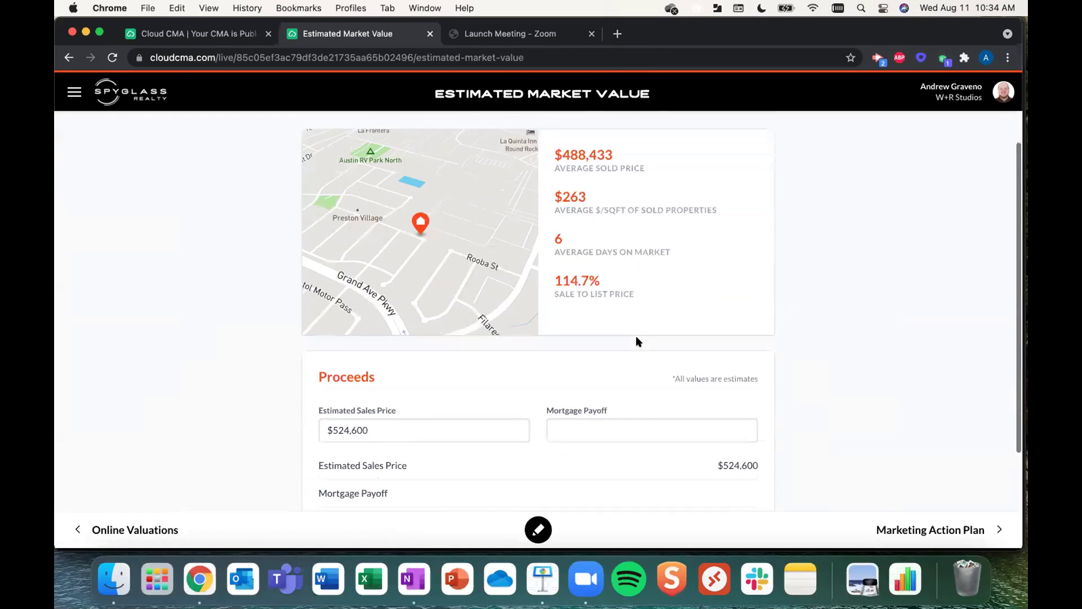
{"action": "left_click", "coordinate": [416, 391]}
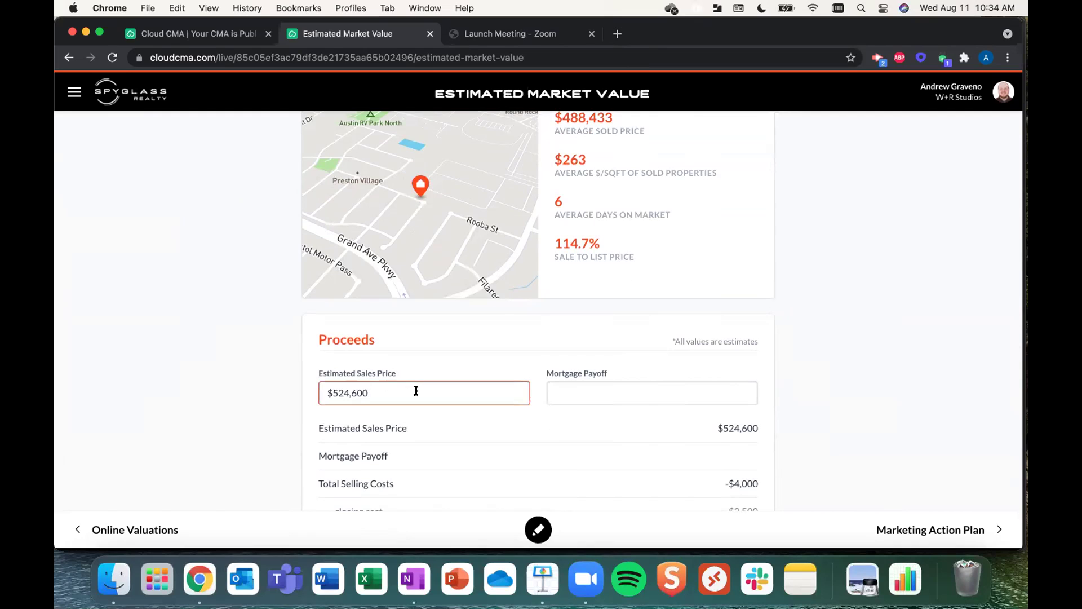
{"action": "left_click_drag", "start_coordinate": [394, 387], "coordinate": [329, 387]}
{"action": "type", "text": "5000"}
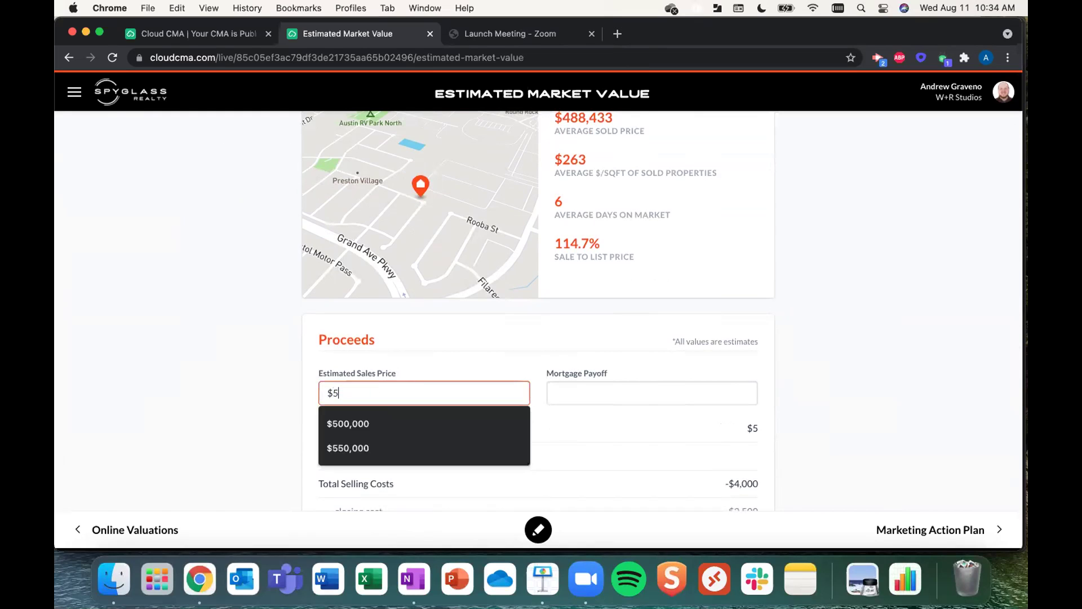
{"action": "key", "text": "BackSpace"}
{"action": "key", "text": "BackSpace"}
{"action": "key", "text": "BackSpace"}
{"action": "type", "text": "50,000"}
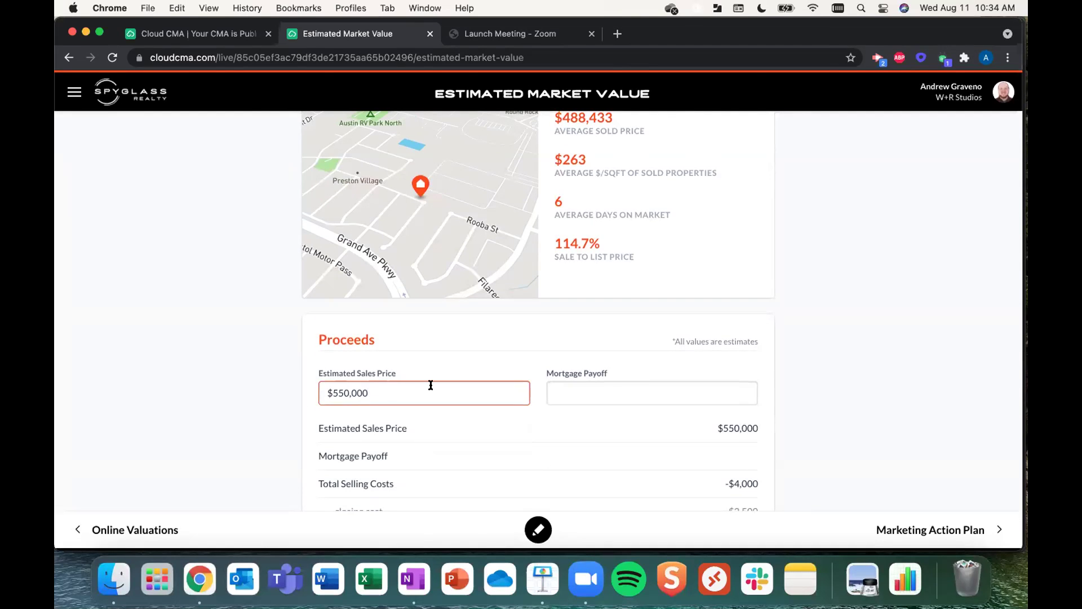
- Lower the estimated sales price to 450,000, then advance to the Marketing Action Plan
{"action": "scroll", "coordinate": [428, 383], "scroll_direction": "down", "scroll_amount": 4}
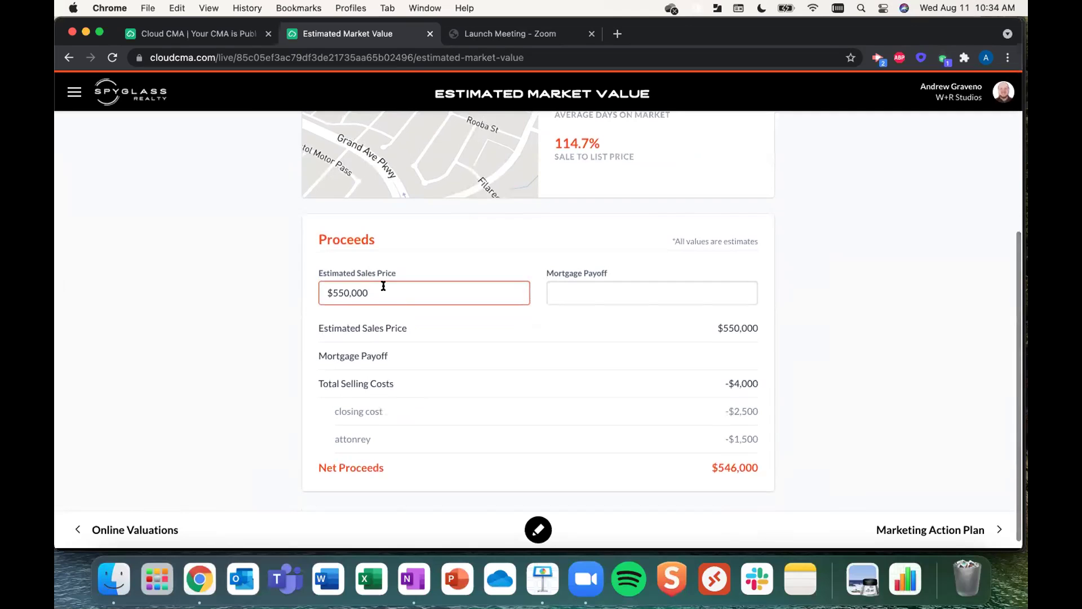
{"action": "left_click_drag", "start_coordinate": [381, 290], "coordinate": [333, 292]}
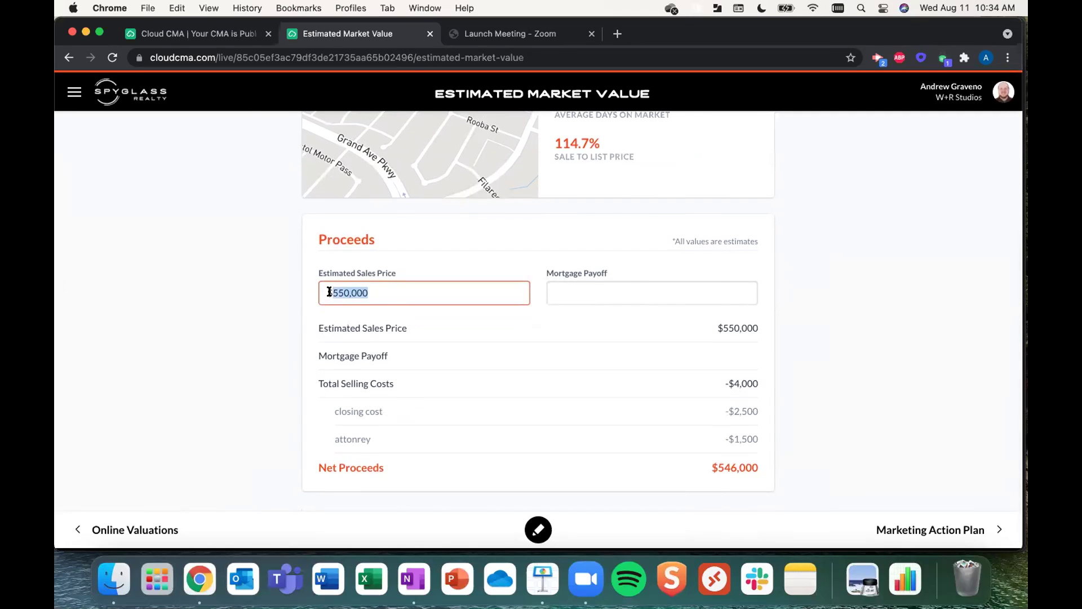
{"action": "type", "text": "450"}
{"action": "left_click", "coordinate": [982, 528]}
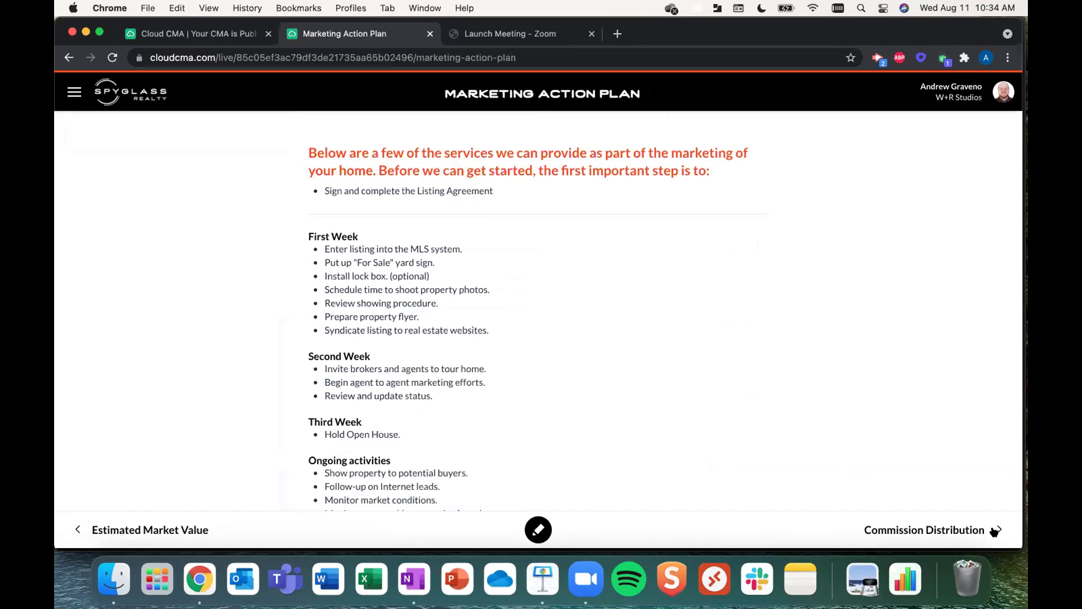
- Advance to the Commission Distribution page and scroll through it
{"action": "left_click", "coordinate": [977, 539]}
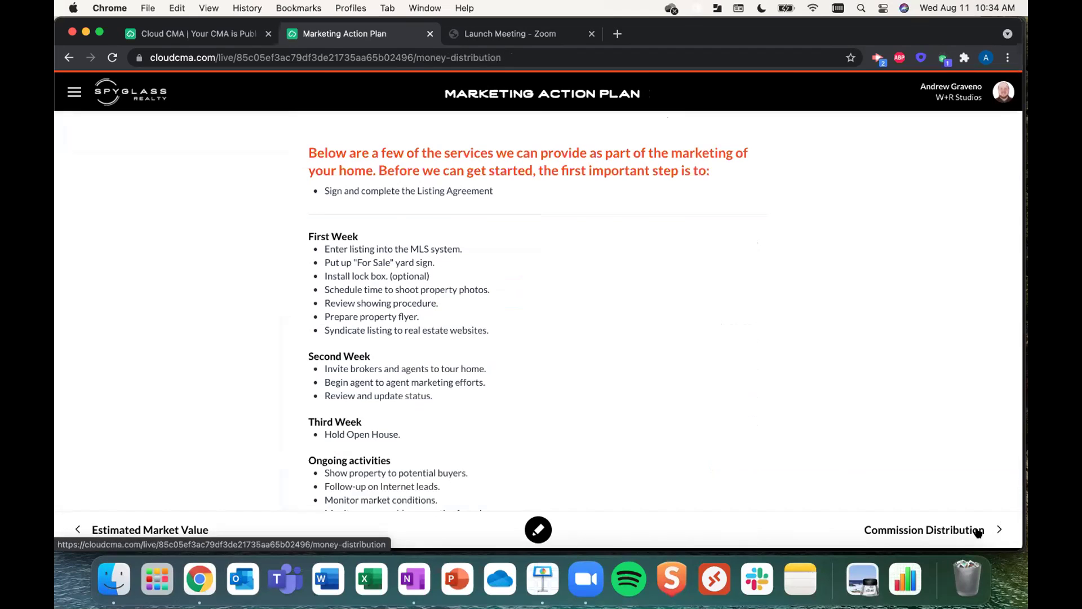
{"action": "scroll", "coordinate": [650, 375], "scroll_direction": "down", "scroll_amount": 3}
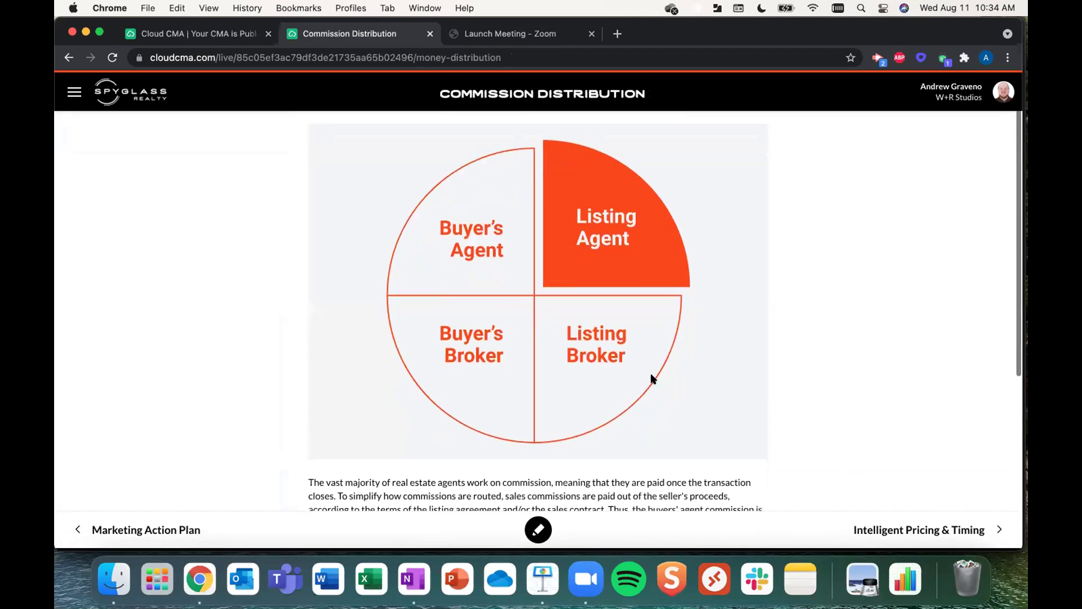
{"action": "scroll", "coordinate": [651, 374], "scroll_direction": "down", "scroll_amount": 1}
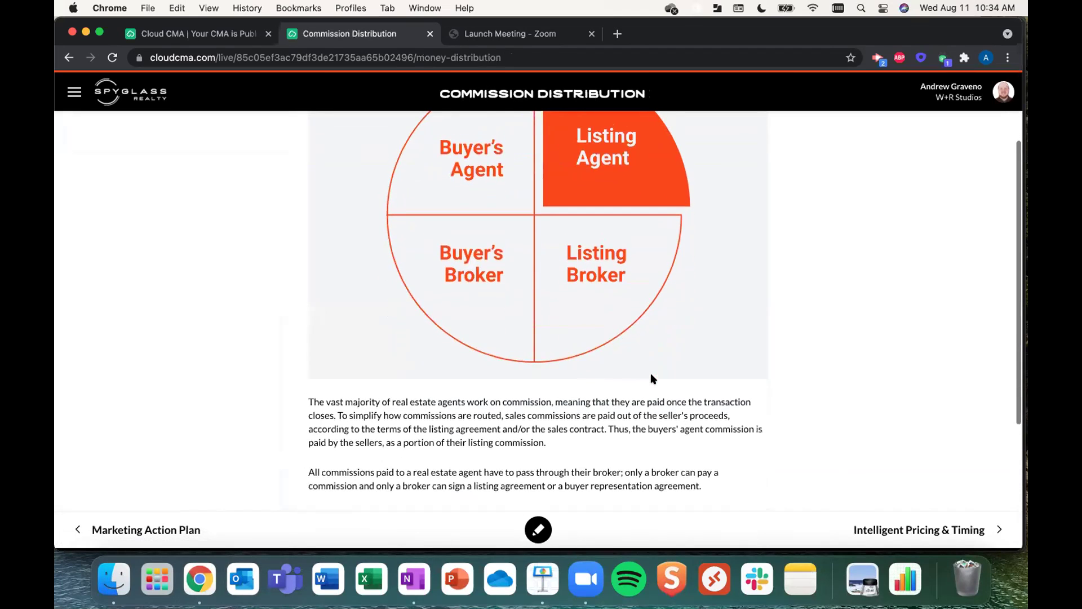
{"action": "scroll", "coordinate": [651, 374], "scroll_direction": "down", "scroll_amount": 4}
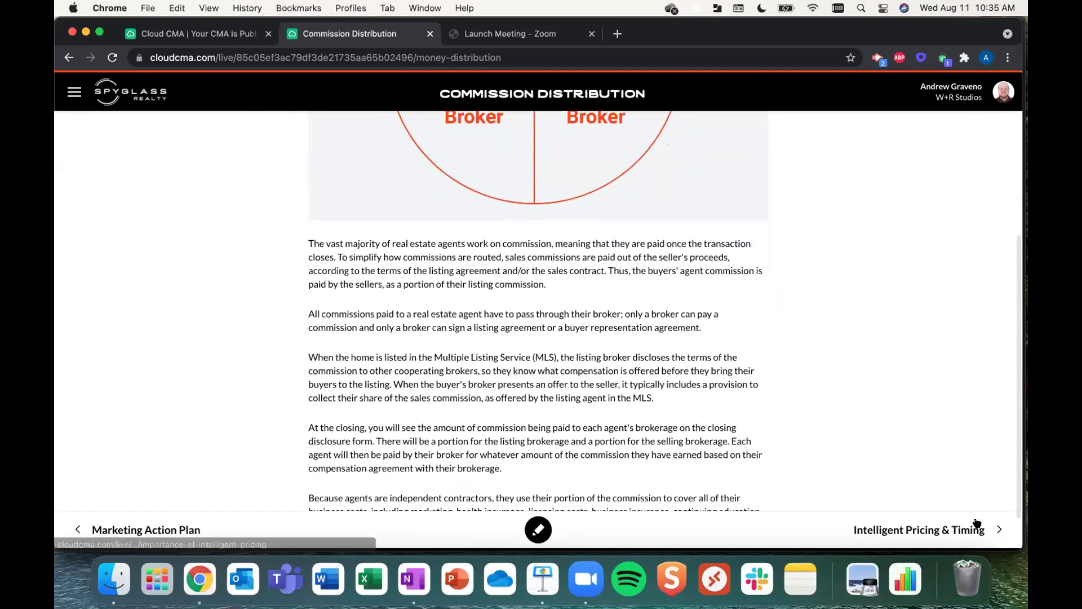
- Review Intelligent Pricing & Timing, then return to the Comparative Market Analysis cover page via the Spyglass logo
{"action": "left_click", "coordinate": [978, 524]}
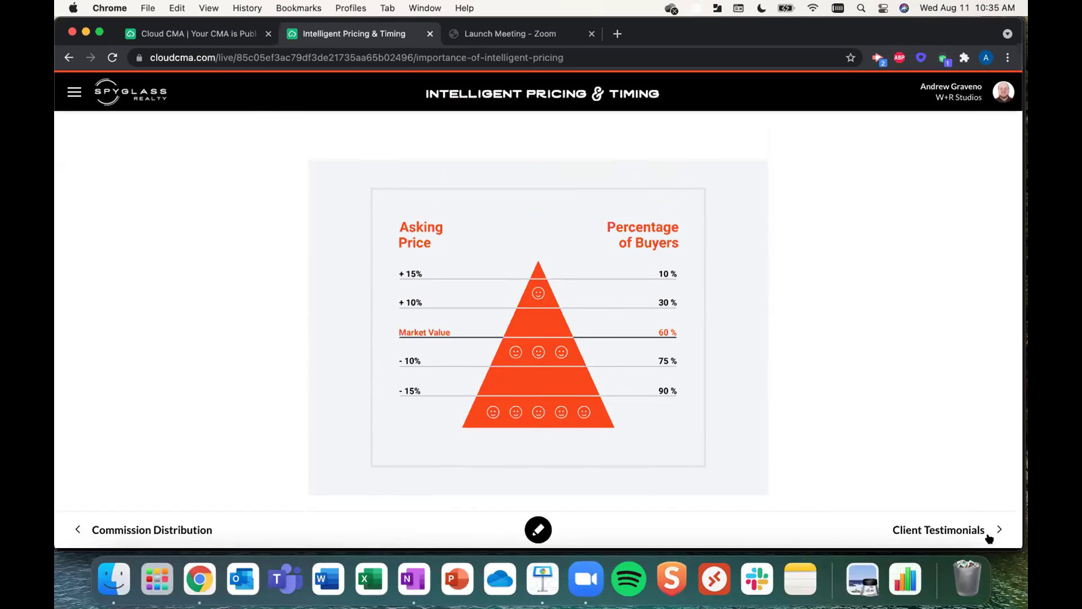
{"action": "scroll", "coordinate": [624, 283], "scroll_direction": "down", "scroll_amount": 3}
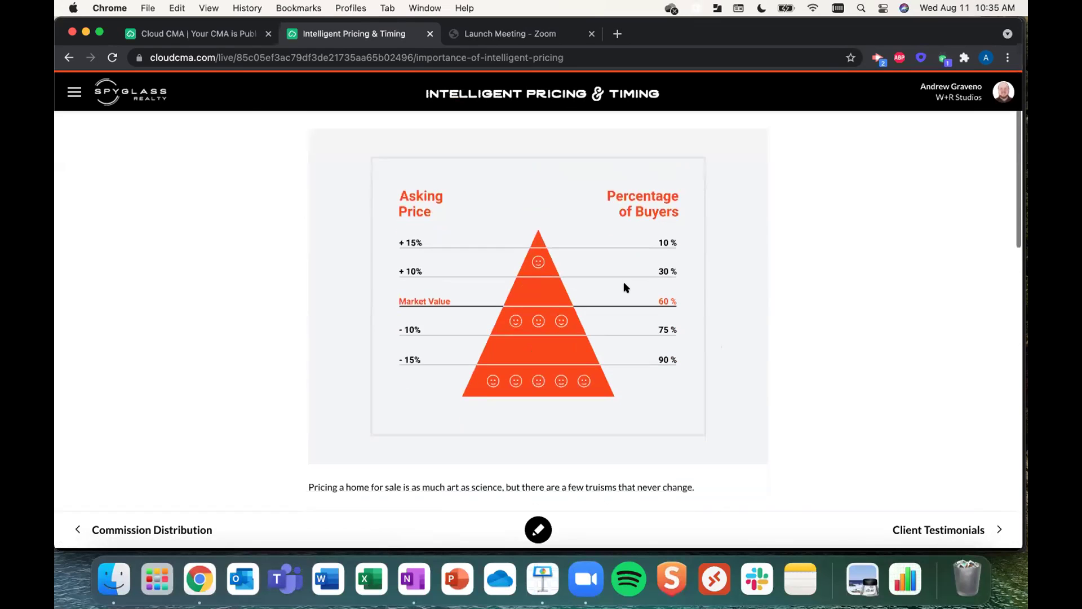
{"action": "scroll", "coordinate": [623, 288], "scroll_direction": "up", "scroll_amount": 1}
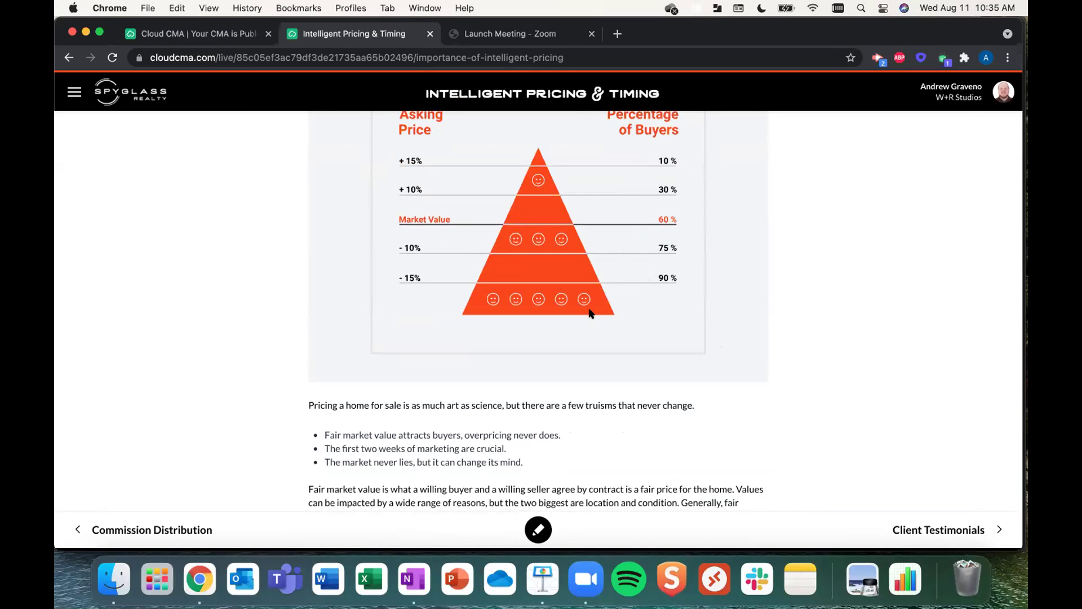
{"action": "left_click", "coordinate": [163, 98]}
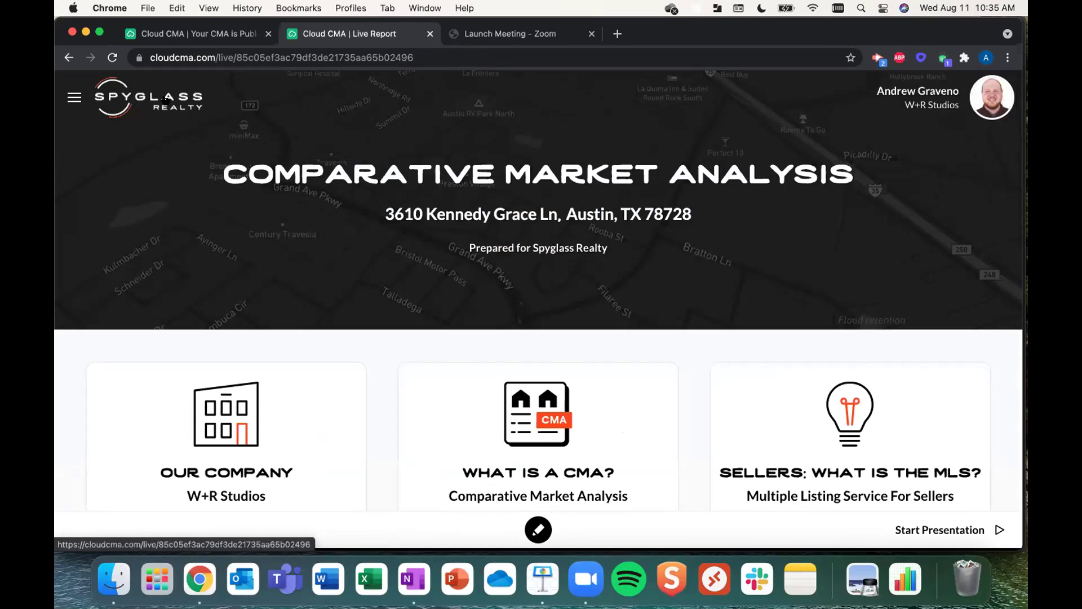
{"action": "left_click", "coordinate": [176, 38]}
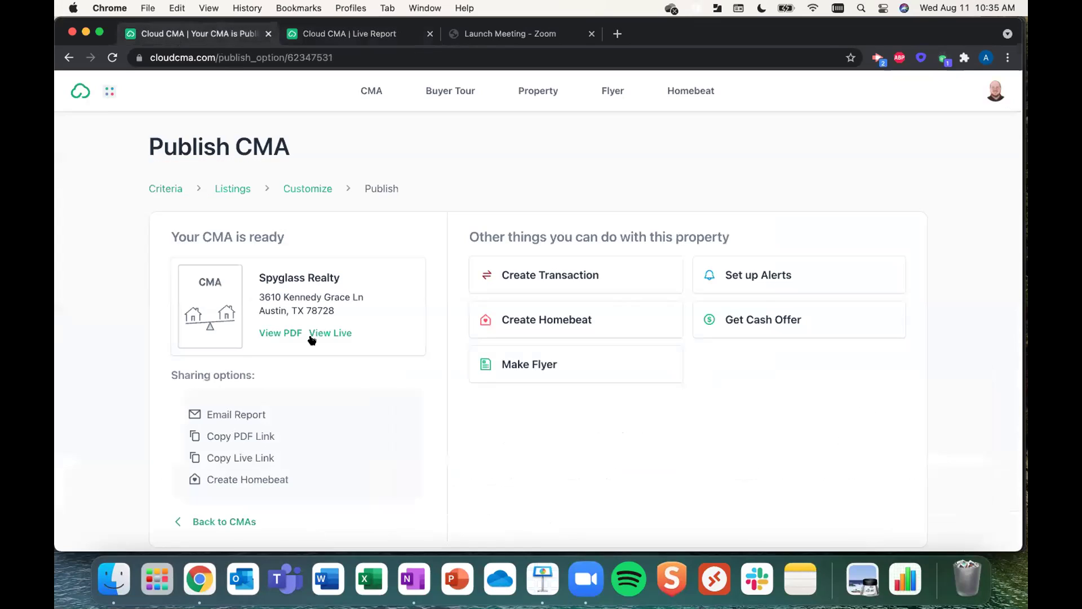
{"action": "scroll", "coordinate": [284, 332], "scroll_direction": "down", "scroll_amount": 1}
{"action": "left_click", "coordinate": [263, 331]}
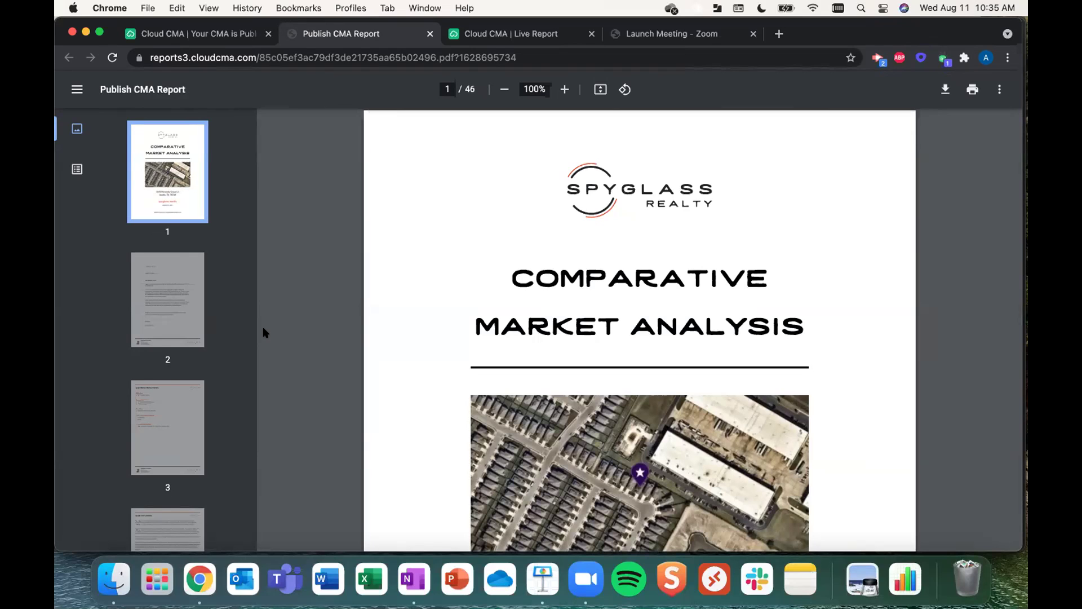
- Fit the cover page to view, then jump to page 2 and scroll through the opening pages
{"action": "left_click", "coordinate": [600, 89]}
{"action": "scroll", "coordinate": [285, 269], "scroll_direction": "down", "scroll_amount": 2}
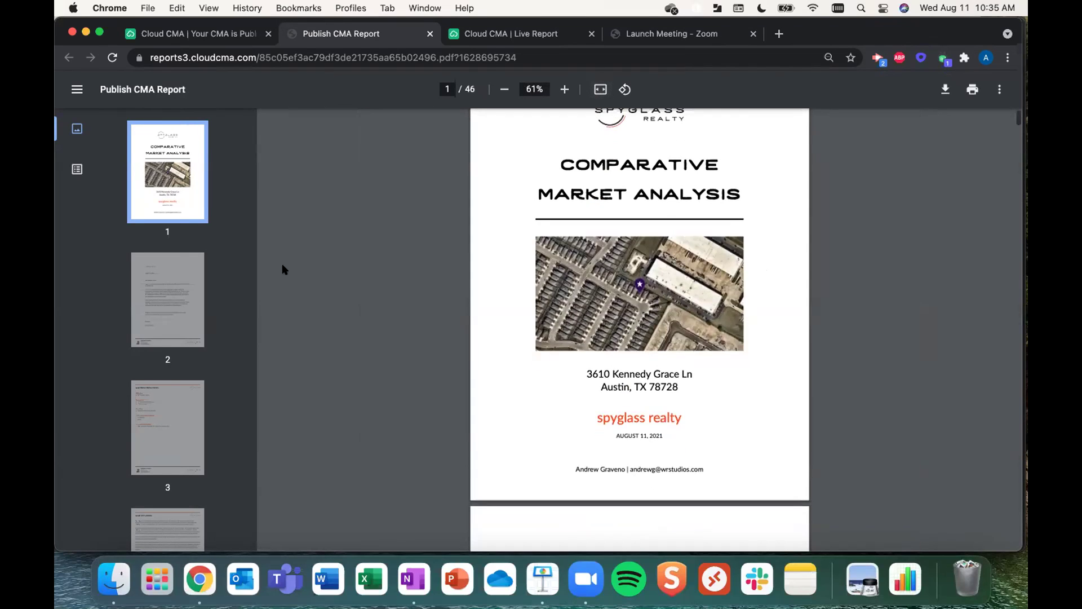
{"action": "left_click", "coordinate": [129, 309]}
{"action": "scroll", "coordinate": [189, 406], "scroll_direction": "down", "scroll_amount": 5}
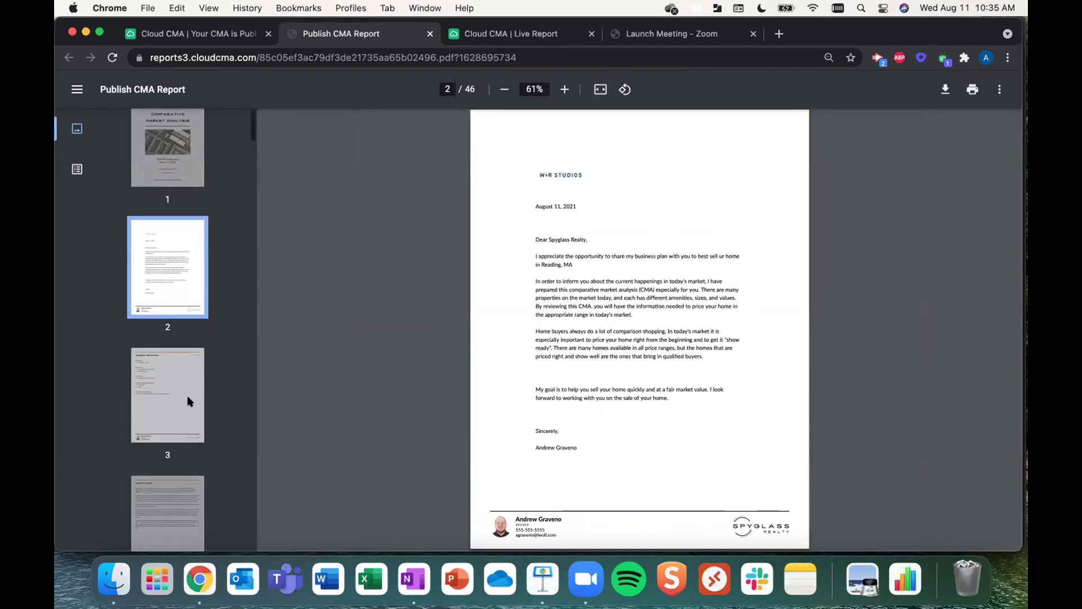
{"action": "scroll", "coordinate": [189, 401], "scroll_direction": "down", "scroll_amount": 3}
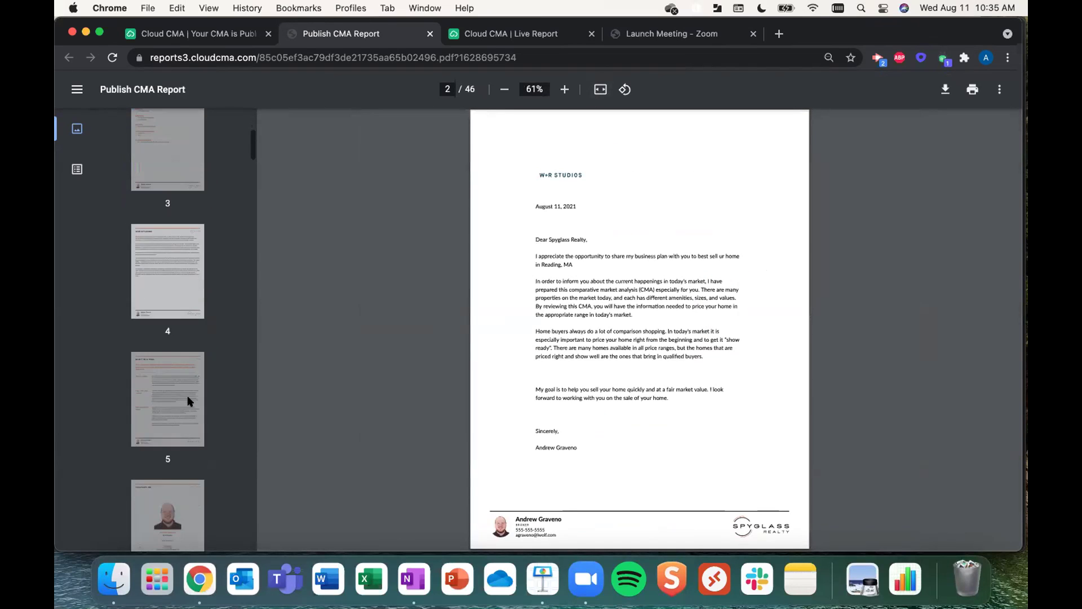
{"action": "scroll", "coordinate": [189, 401], "scroll_direction": "down", "scroll_amount": 7}
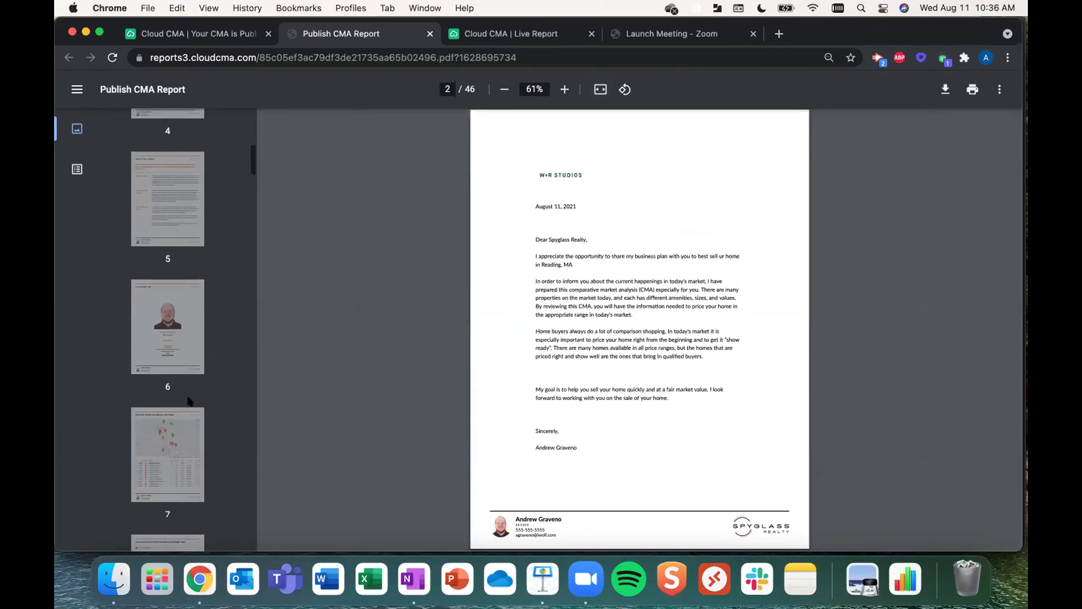
{"action": "scroll", "coordinate": [188, 401], "scroll_direction": "down", "scroll_amount": 3}
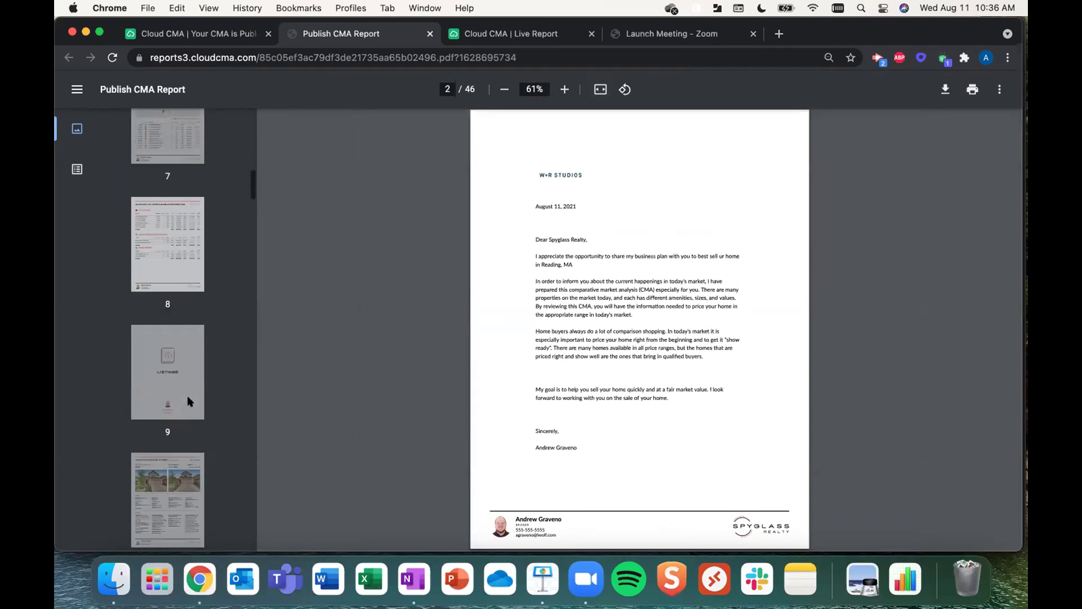
{"action": "left_click", "coordinate": [159, 464]}
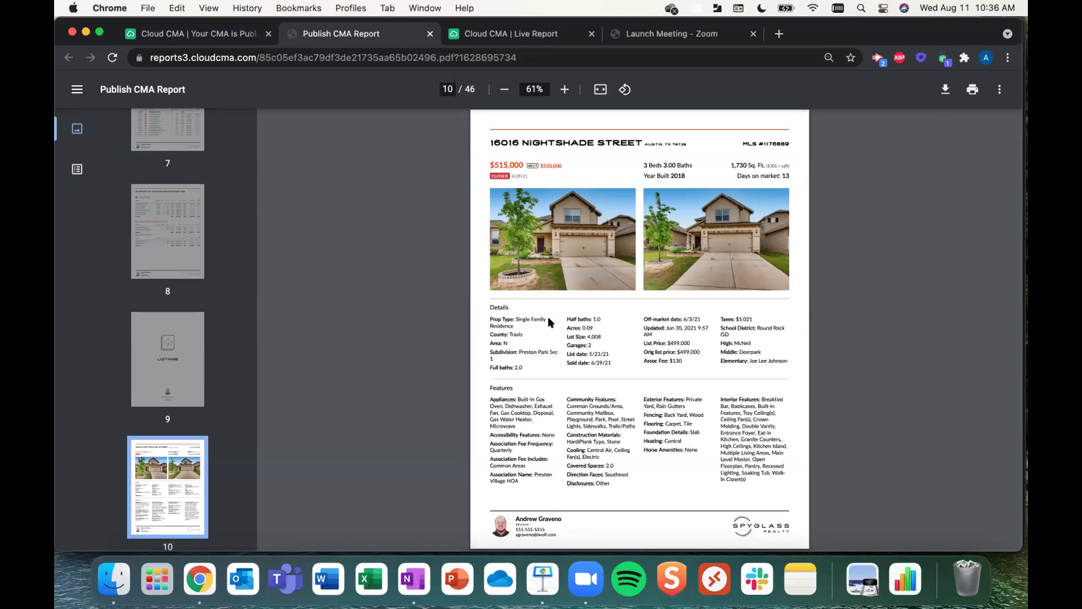
{"action": "scroll", "coordinate": [548, 316], "scroll_direction": "down", "scroll_amount": 2}
{"action": "scroll", "coordinate": [549, 319], "scroll_direction": "down", "scroll_amount": 5}
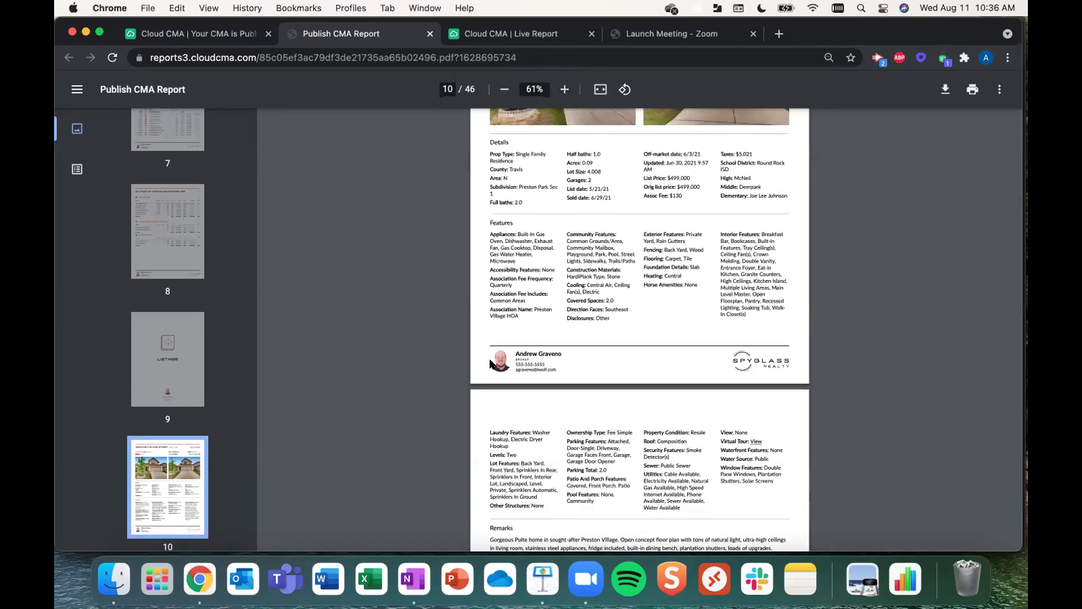
{"action": "scroll", "coordinate": [580, 359], "scroll_direction": "down", "scroll_amount": 13}
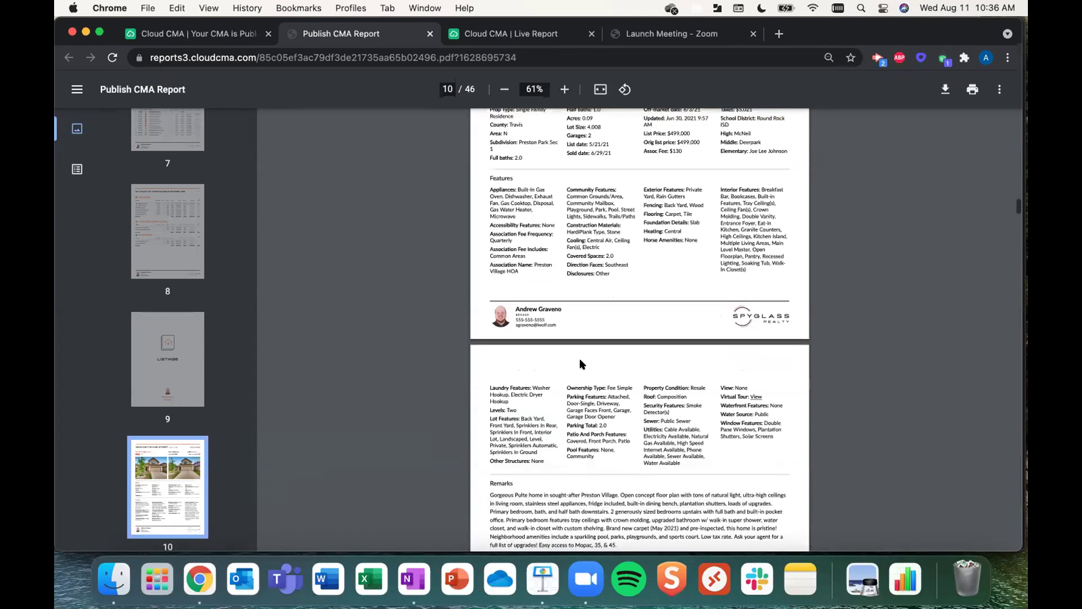
{"action": "scroll", "coordinate": [581, 362], "scroll_direction": "down", "scroll_amount": 13}
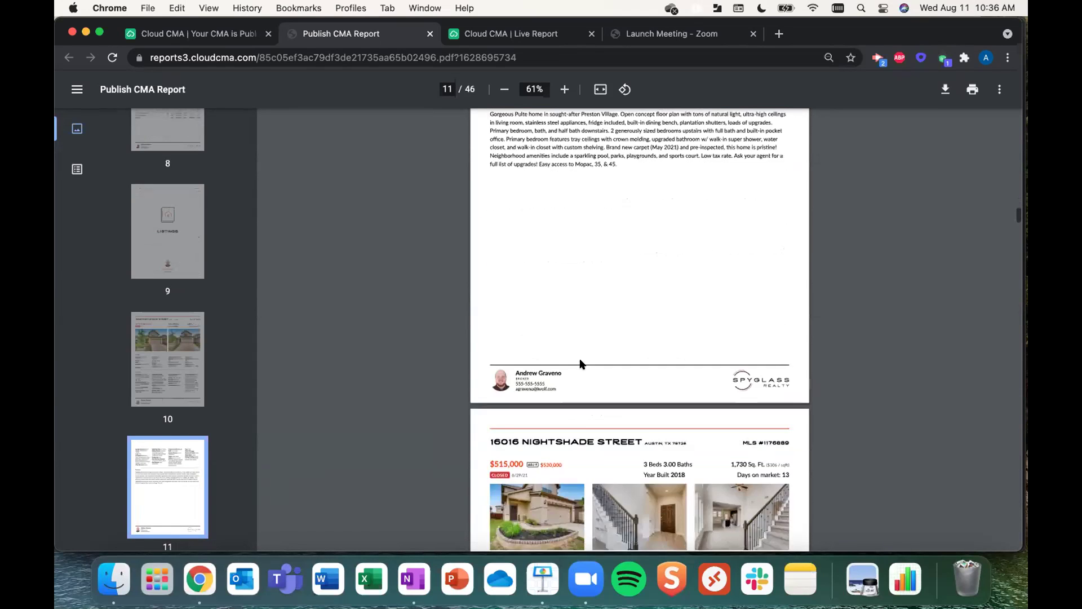
{"action": "scroll", "coordinate": [581, 364], "scroll_direction": "down", "scroll_amount": 4}
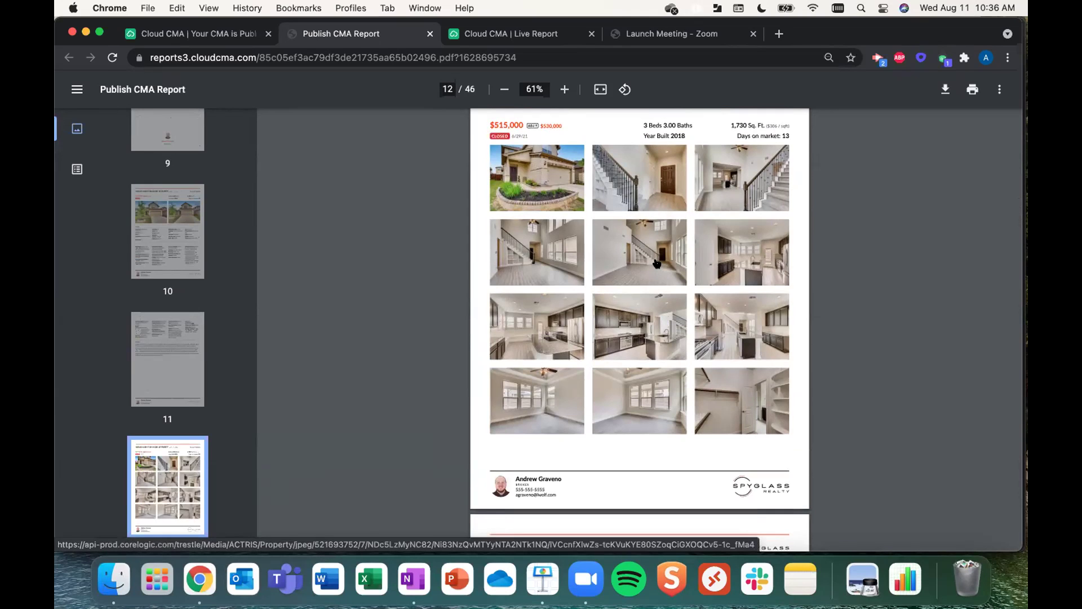
- View an interior photo at full size, refit the PDF page, then go back to the Publish CMA page
{"action": "left_click", "coordinate": [634, 259]}
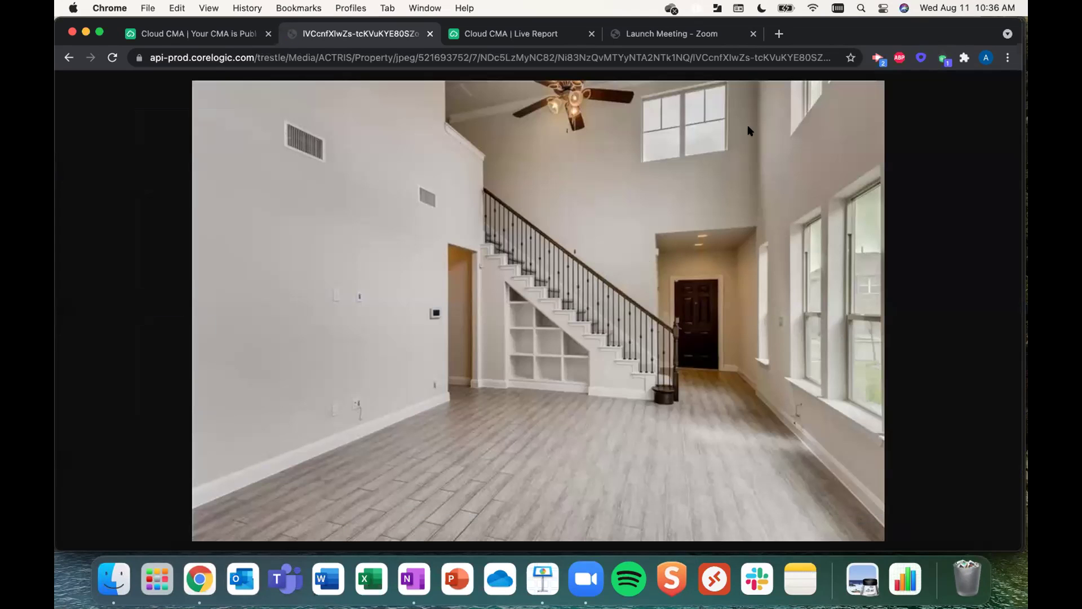
{"action": "left_click", "coordinate": [69, 58]}
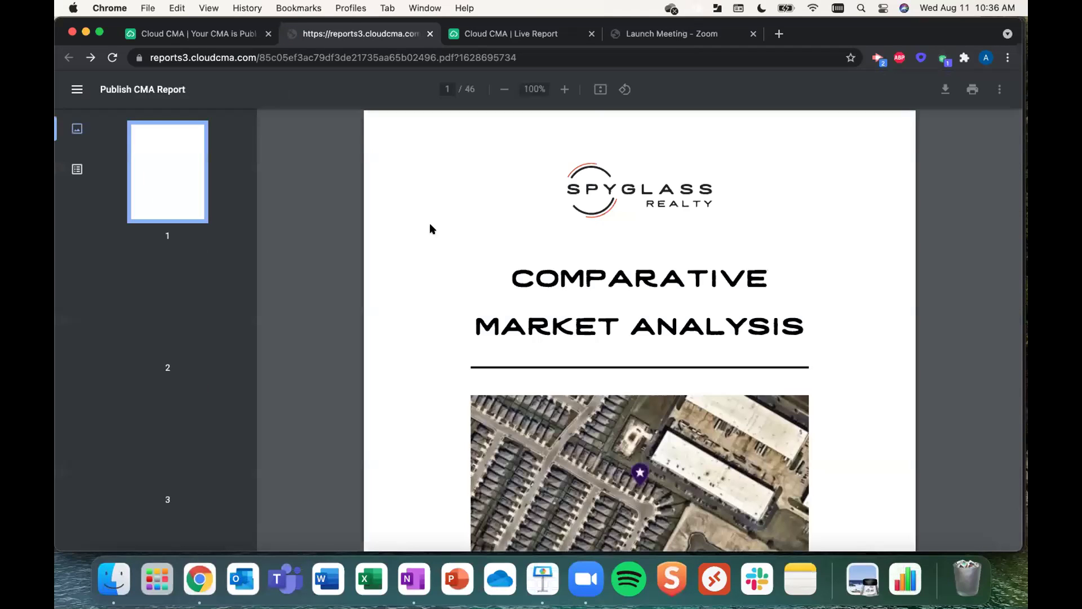
{"action": "left_click", "coordinate": [600, 89]}
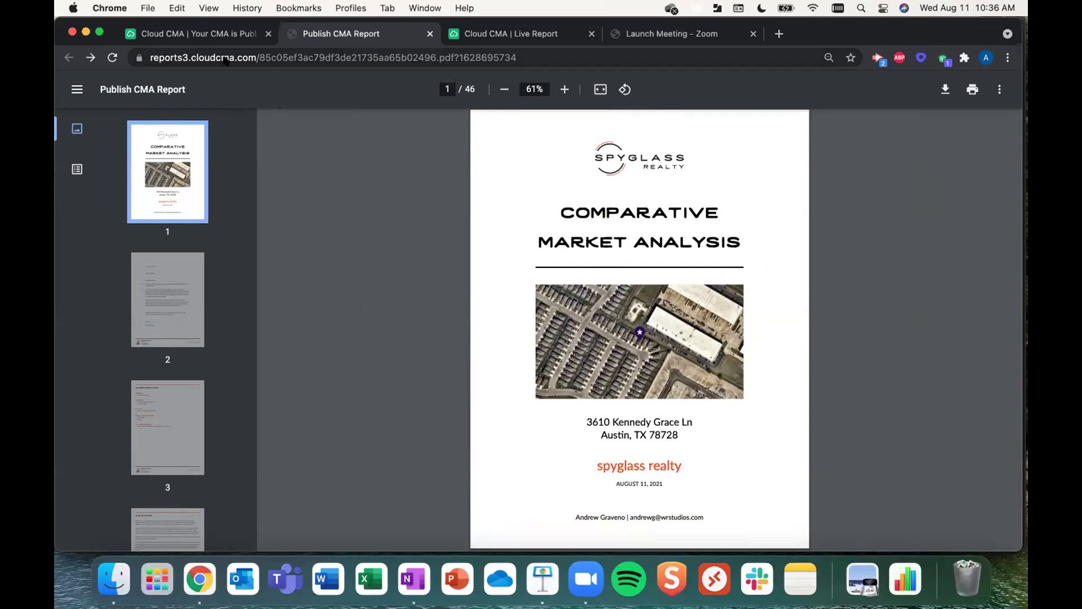
{"action": "left_click", "coordinate": [210, 38]}
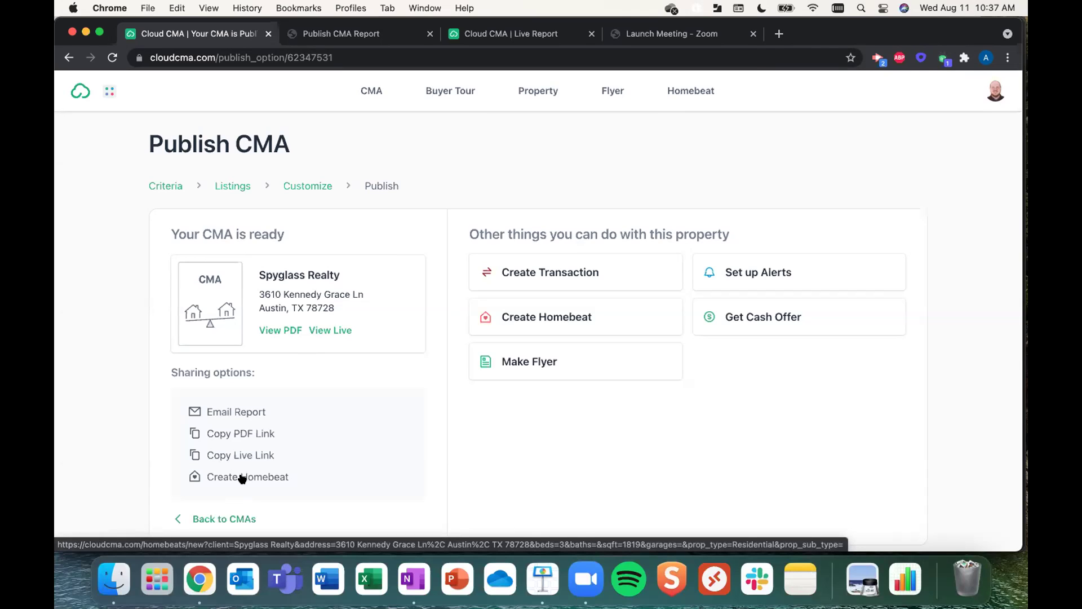
{"action": "left_click", "coordinate": [243, 478]}
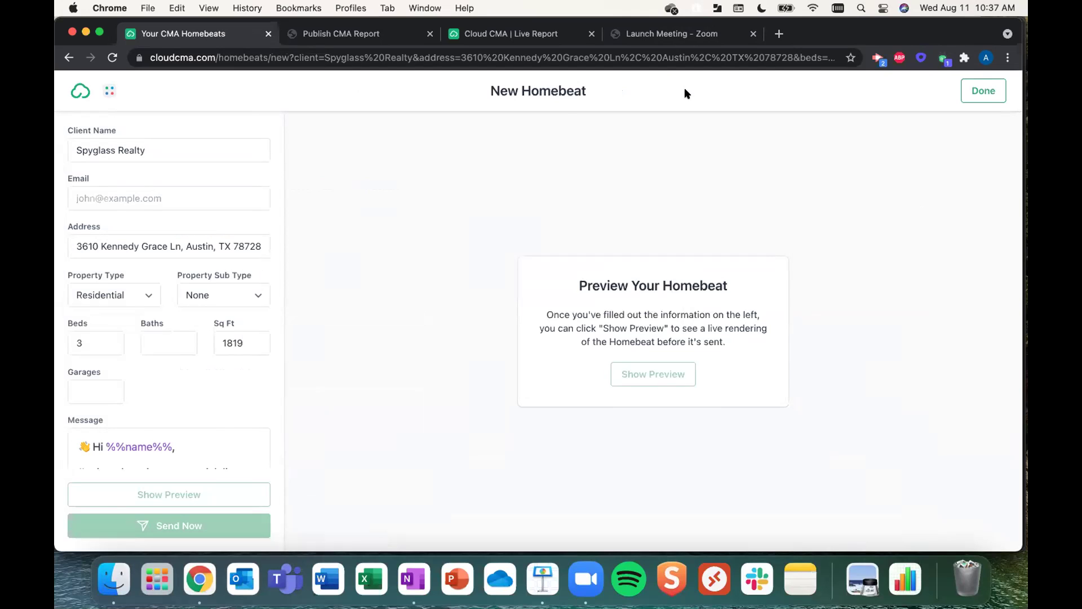
{"action": "left_click", "coordinate": [215, 194]}
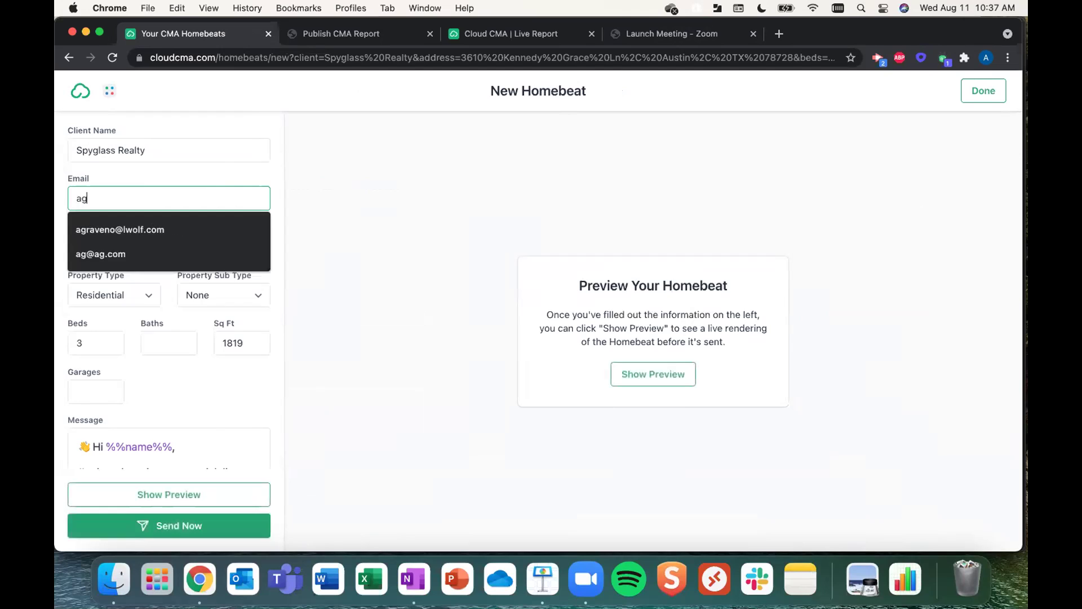
{"action": "left_click", "coordinate": [164, 230]}
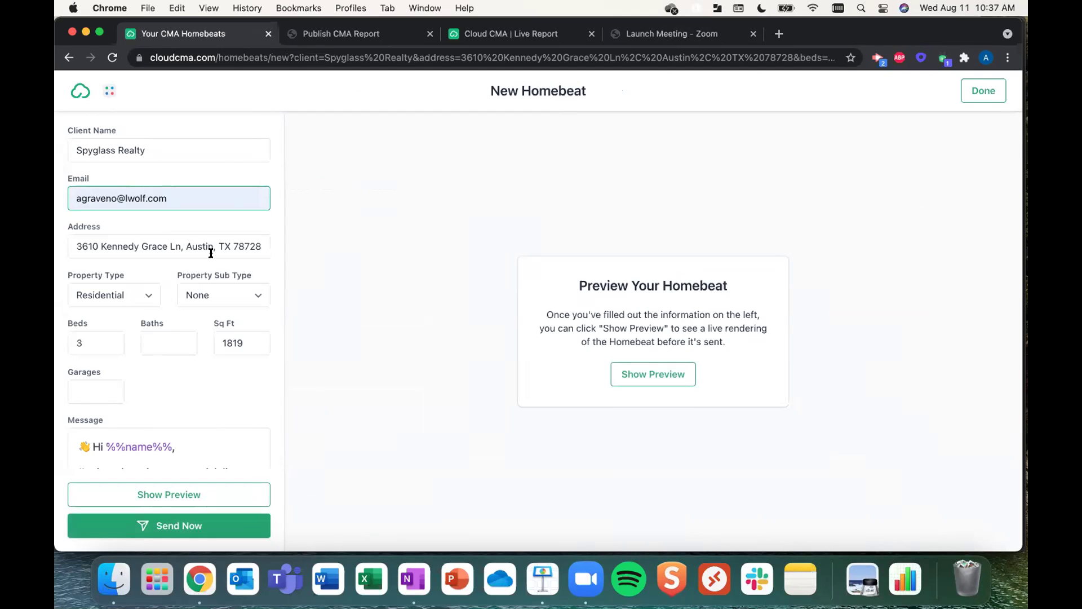
{"action": "scroll", "coordinate": [183, 137], "scroll_direction": "down", "scroll_amount": 1}
{"action": "scroll", "coordinate": [183, 137], "scroll_direction": "down", "scroll_amount": 10}
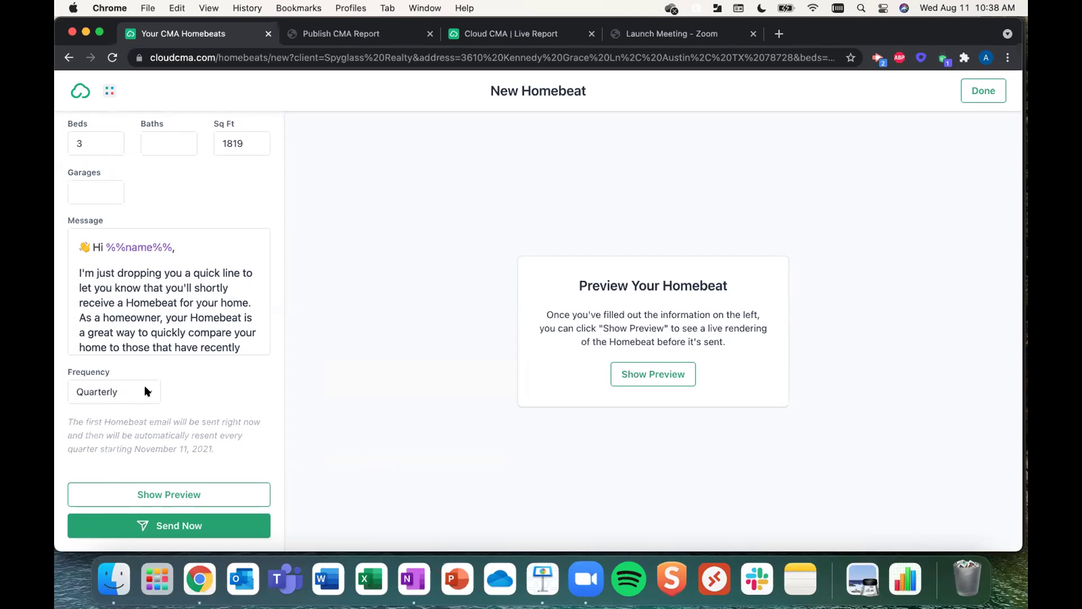
{"action": "left_click", "coordinate": [146, 391]}
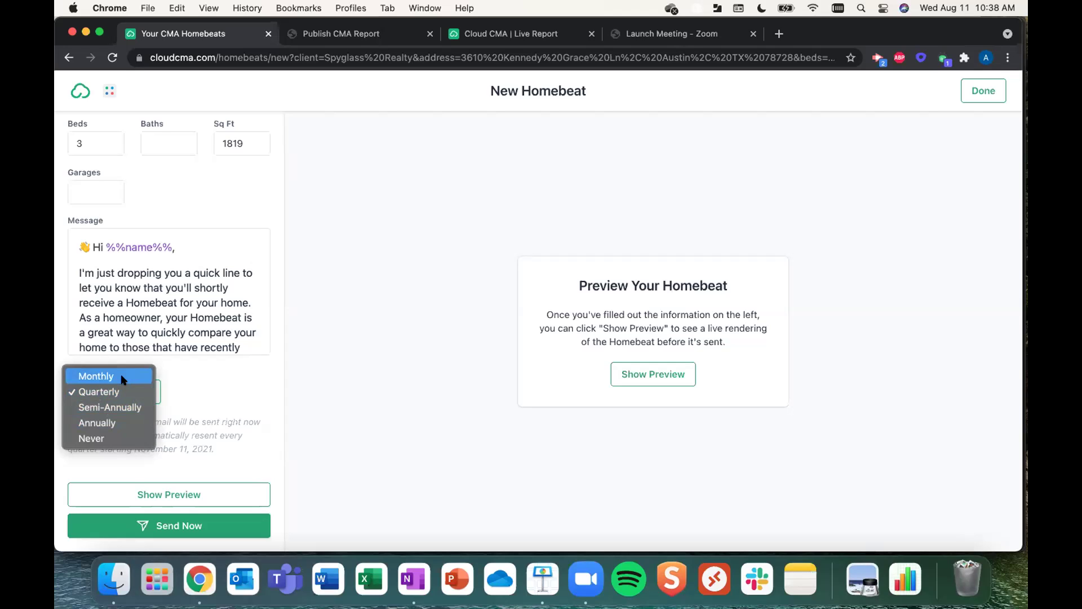
{"action": "left_click", "coordinate": [203, 381]}
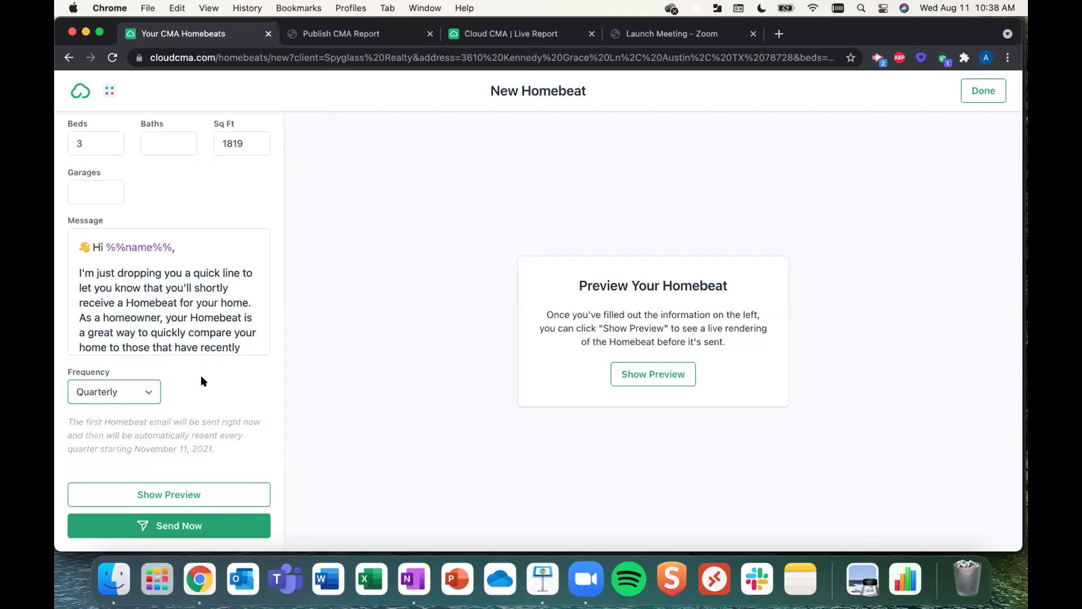
- Generate the Homebeat preview and browse through its comparable-home Compare cards
{"action": "left_click", "coordinate": [195, 495]}
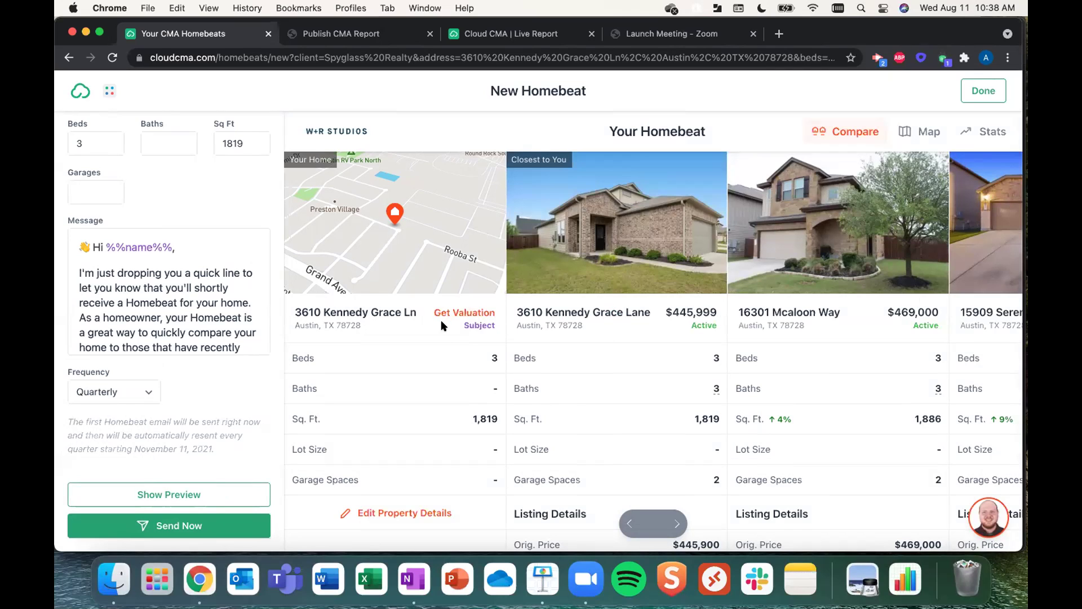
{"action": "scroll", "coordinate": [445, 442], "scroll_direction": "down", "scroll_amount": 2}
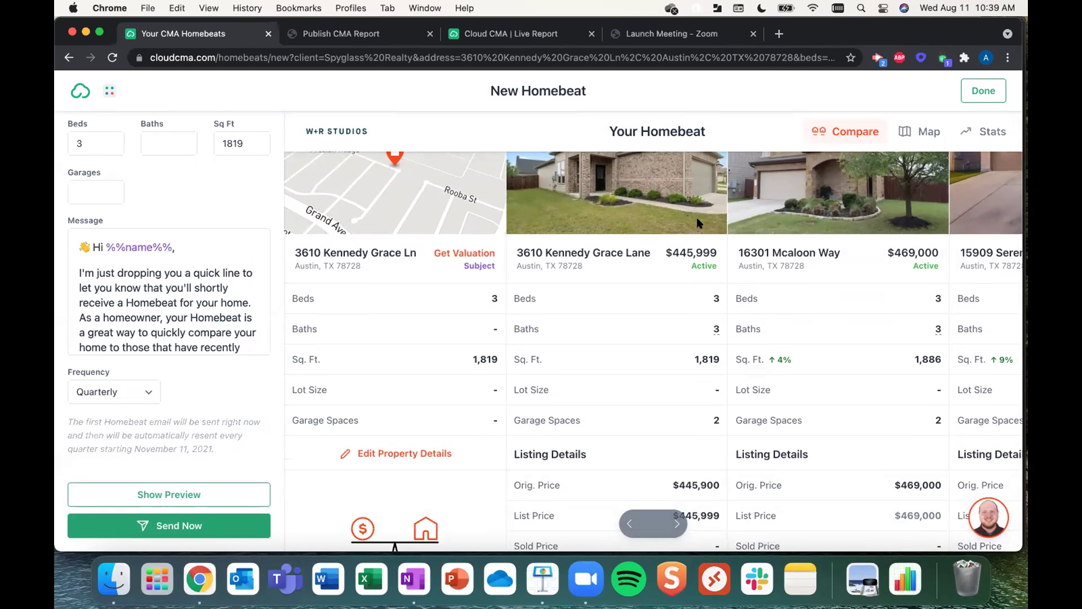
{"action": "scroll", "coordinate": [699, 219], "scroll_direction": "up", "scroll_amount": 2}
{"action": "scroll", "coordinate": [697, 223], "scroll_direction": "right", "scroll_amount": 6}
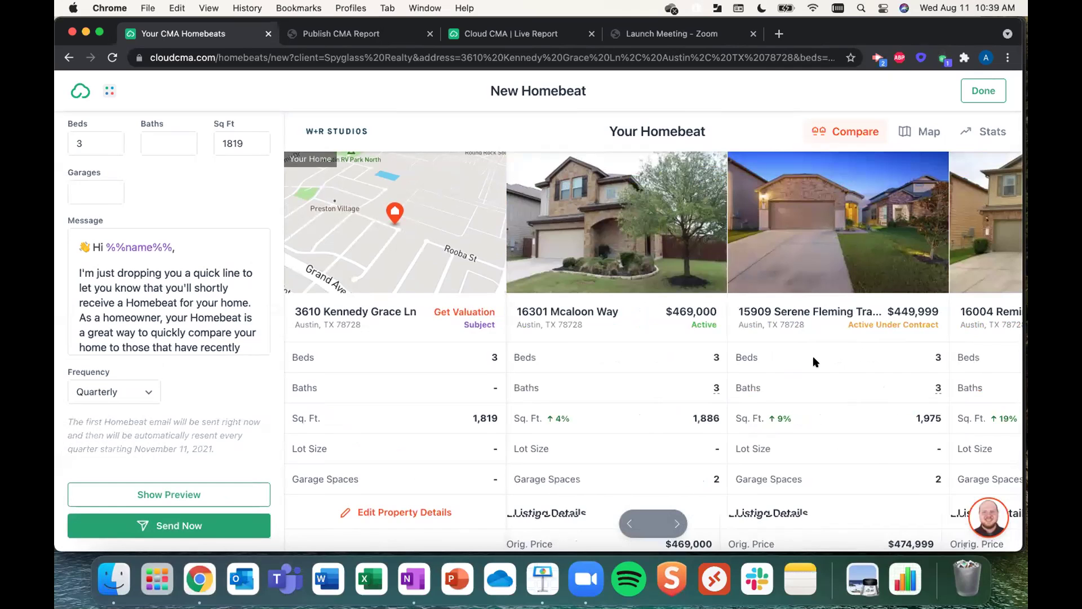
{"action": "scroll", "coordinate": [813, 356], "scroll_direction": "right", "scroll_amount": 3}
{"action": "scroll", "coordinate": [813, 357], "scroll_direction": "right", "scroll_amount": 6}
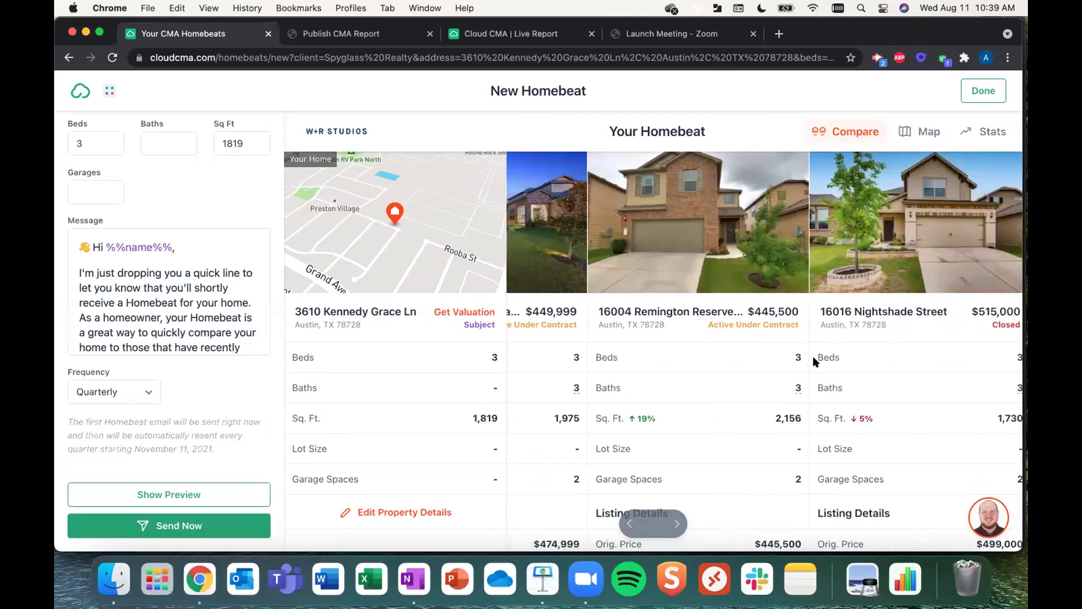
{"action": "scroll", "coordinate": [813, 357], "scroll_direction": "right", "scroll_amount": 3}
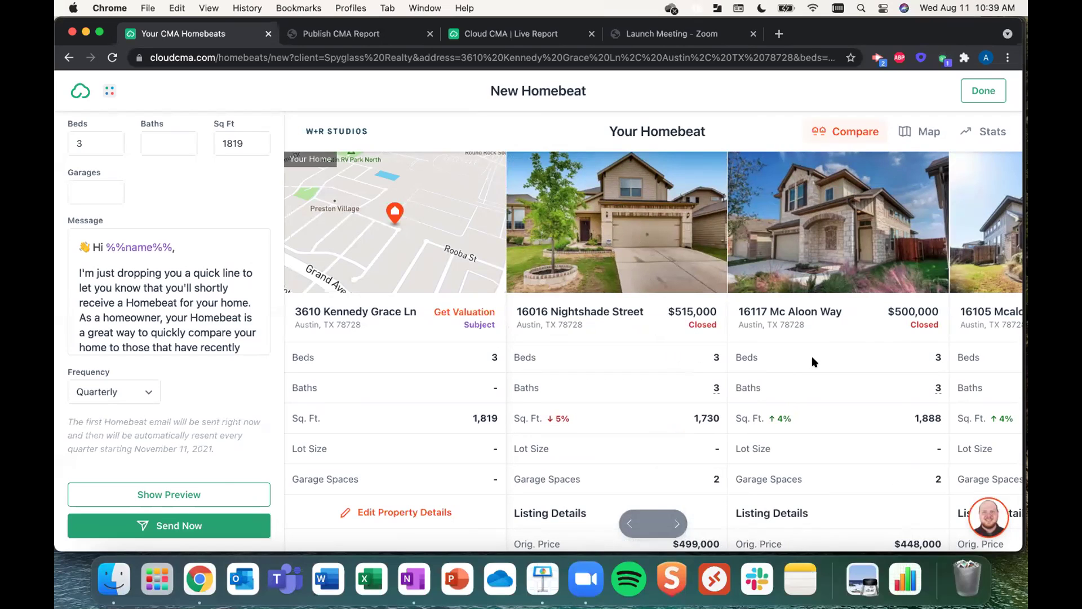
{"action": "scroll", "coordinate": [815, 361], "scroll_direction": "right", "scroll_amount": 5}
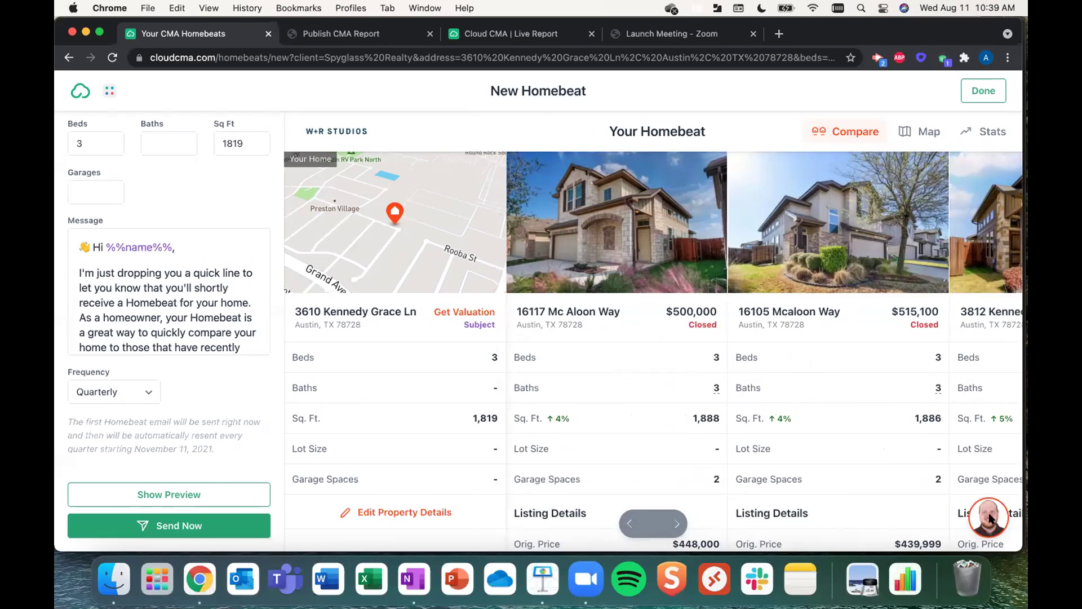
- Check the agent chat, then view the comps map and stats ($489,560 average, $261/sq. ft)
{"action": "left_click", "coordinate": [988, 517]}
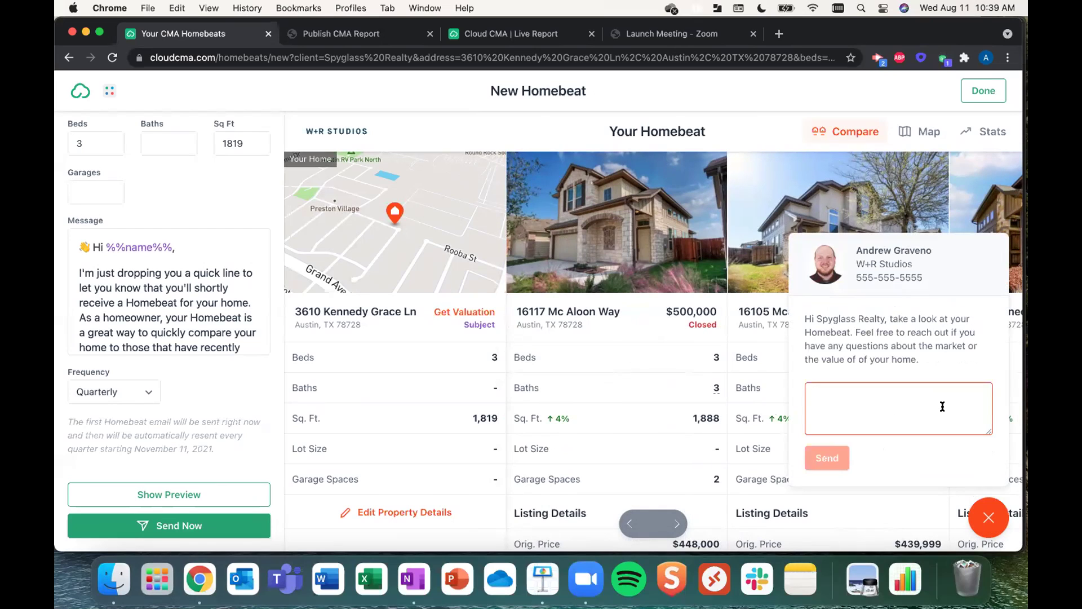
{"action": "left_click", "coordinate": [987, 520]}
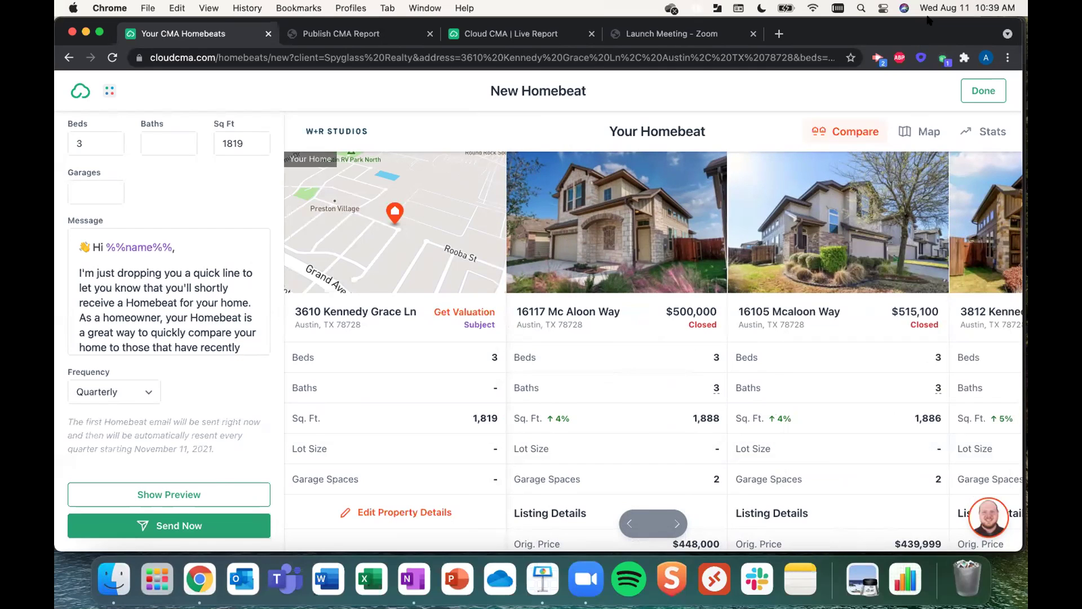
{"action": "left_click", "coordinate": [929, 130]}
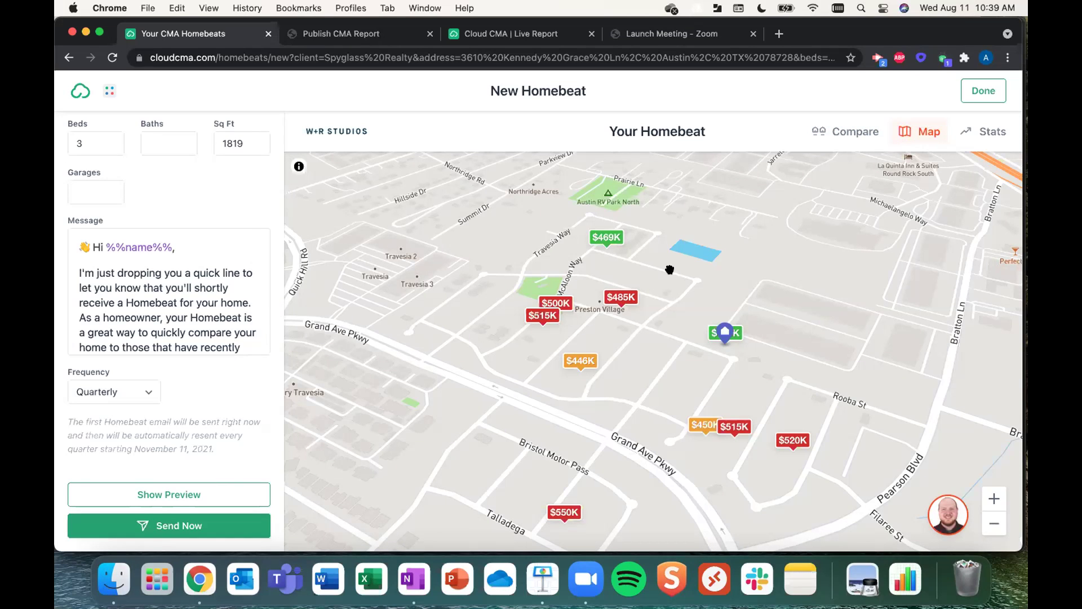
{"action": "left_click", "coordinate": [984, 124]}
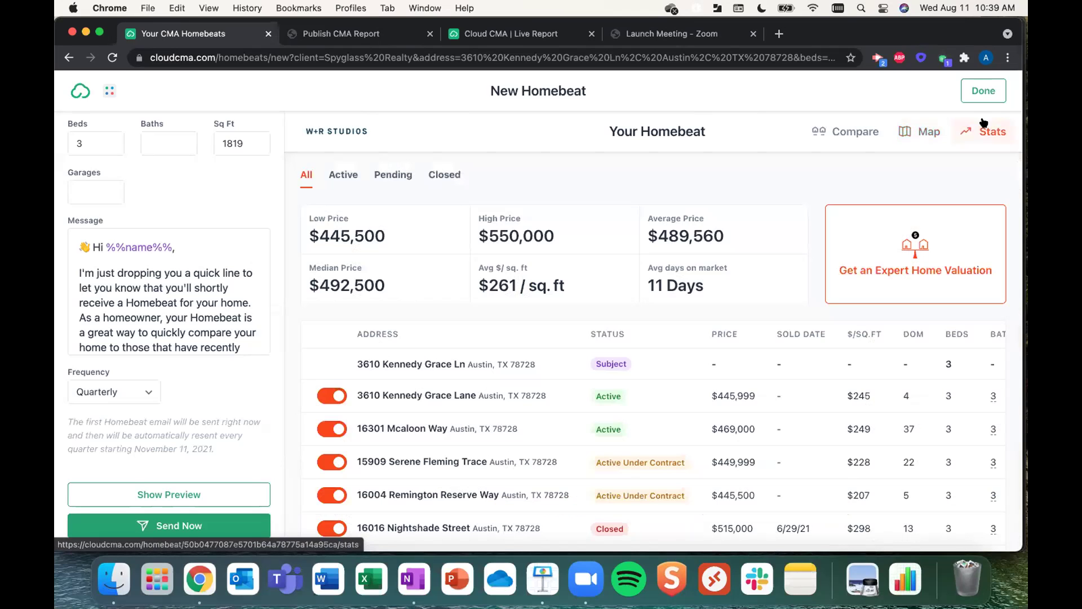
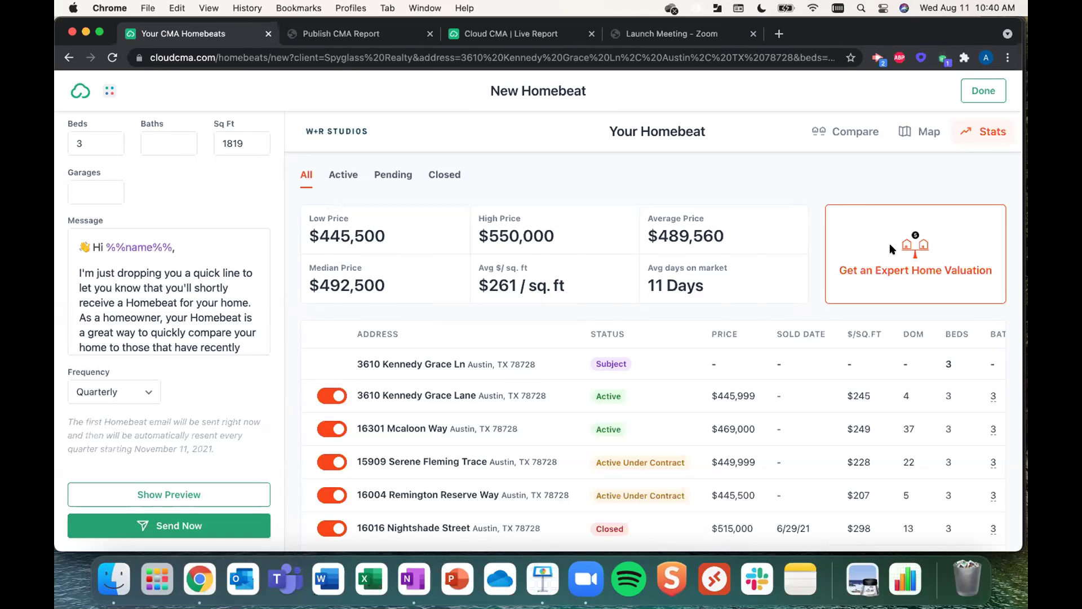
- Look over the expert home valuation request, then close it
{"action": "left_click", "coordinate": [890, 246]}
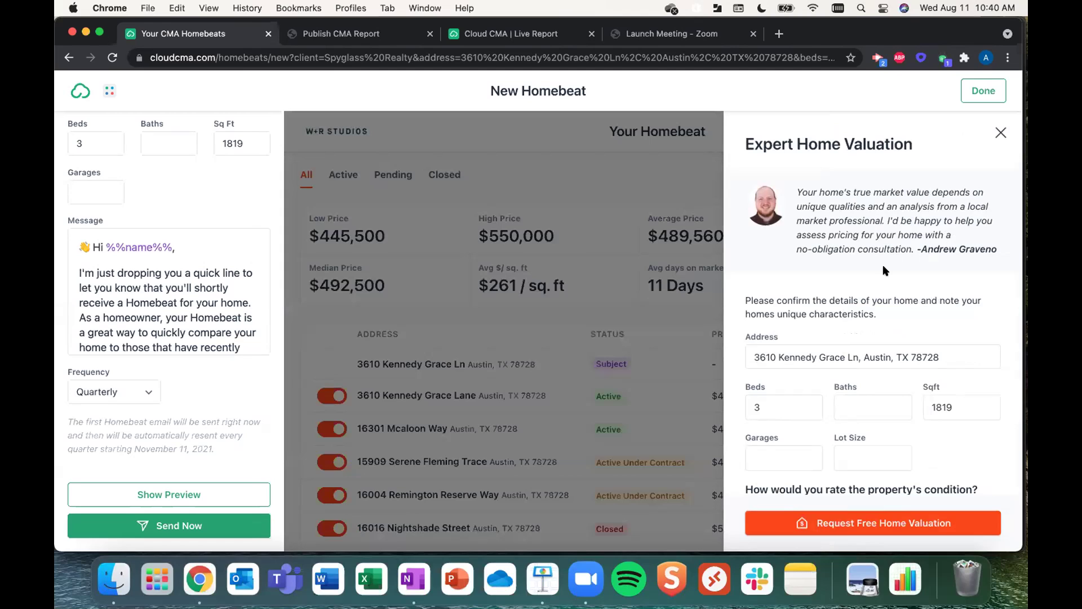
{"action": "scroll", "coordinate": [836, 416], "scroll_direction": "down", "scroll_amount": 4}
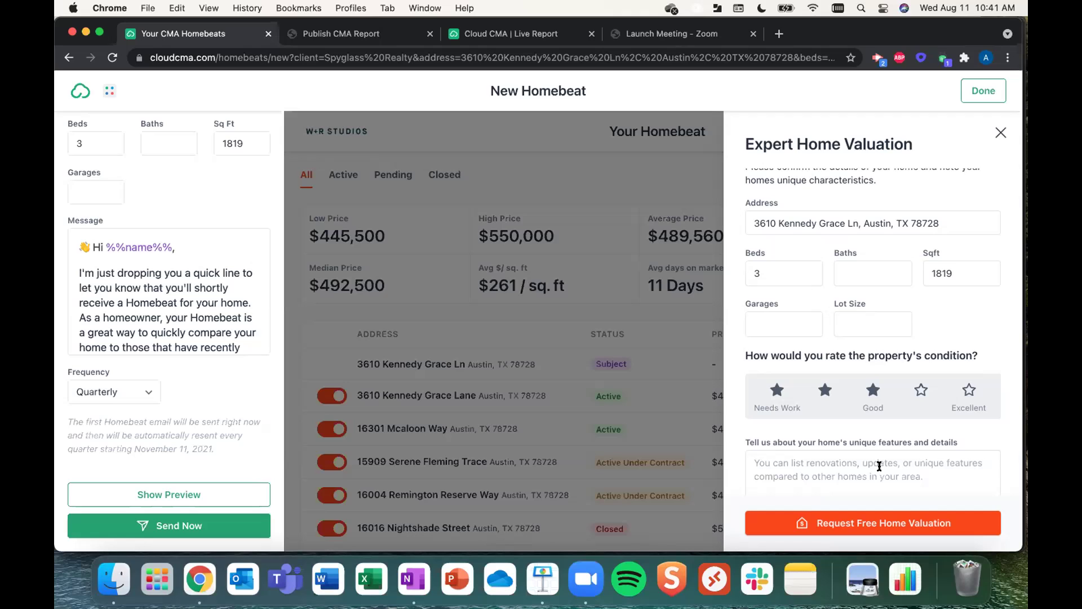
{"action": "left_click", "coordinate": [1001, 132]}
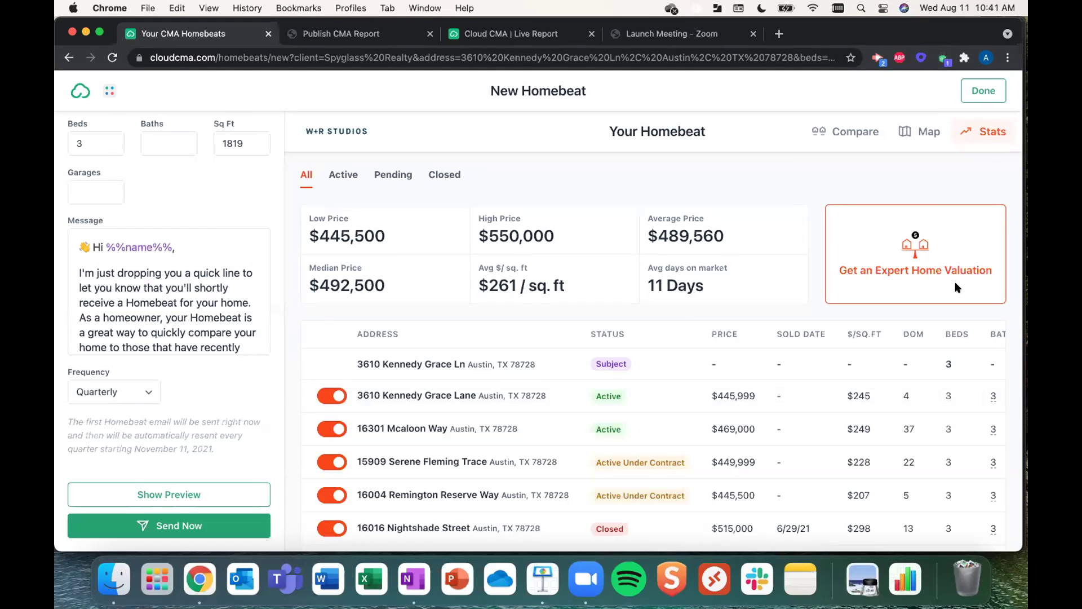
- Finish the Homebeat, scan the Homebeats table's status and view columns, and open the account menu
{"action": "left_click", "coordinate": [978, 87]}
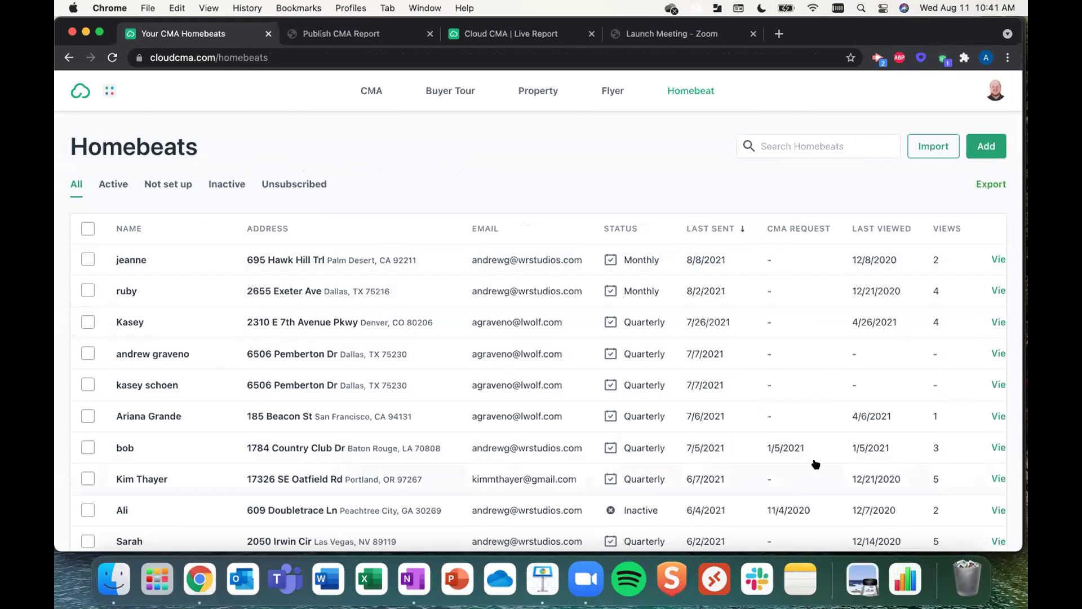
{"action": "scroll", "coordinate": [970, 301], "scroll_direction": "right", "scroll_amount": 1}
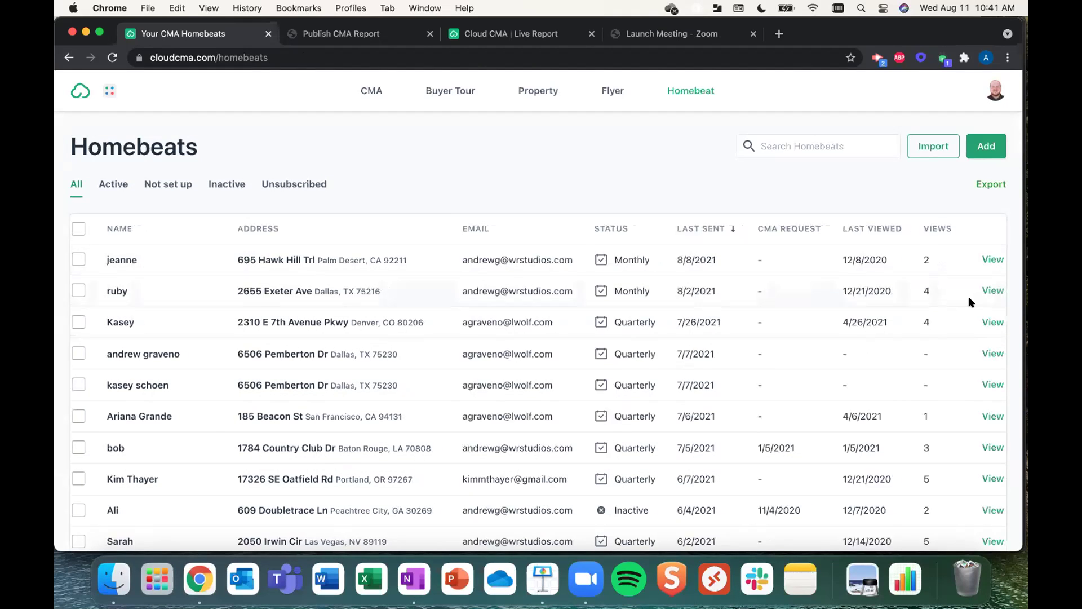
{"action": "scroll", "coordinate": [970, 302], "scroll_direction": "right", "scroll_amount": 5}
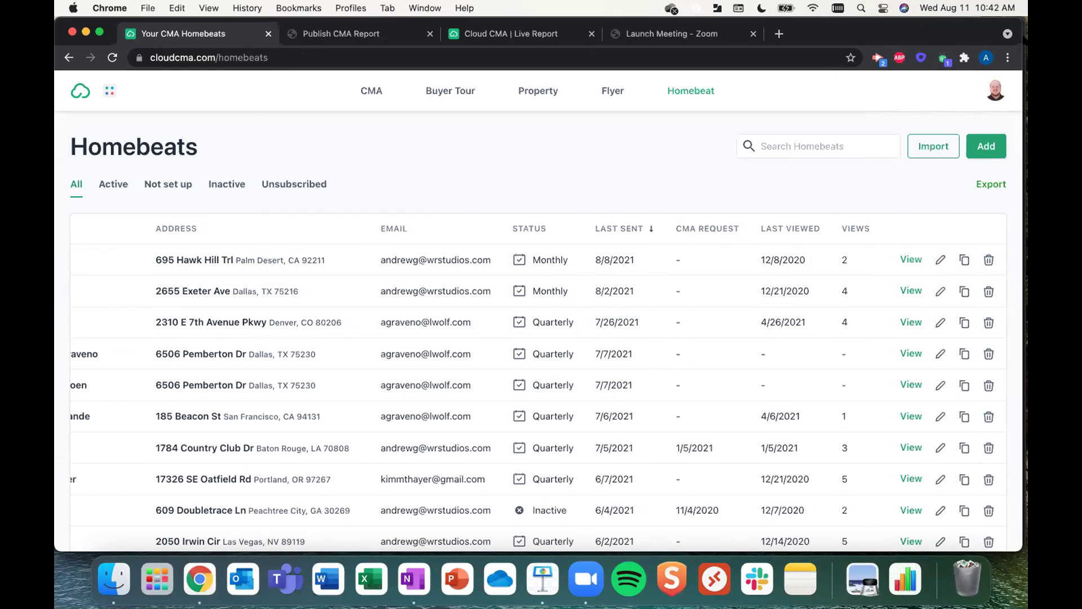
{"action": "left_click", "coordinate": [994, 92]}
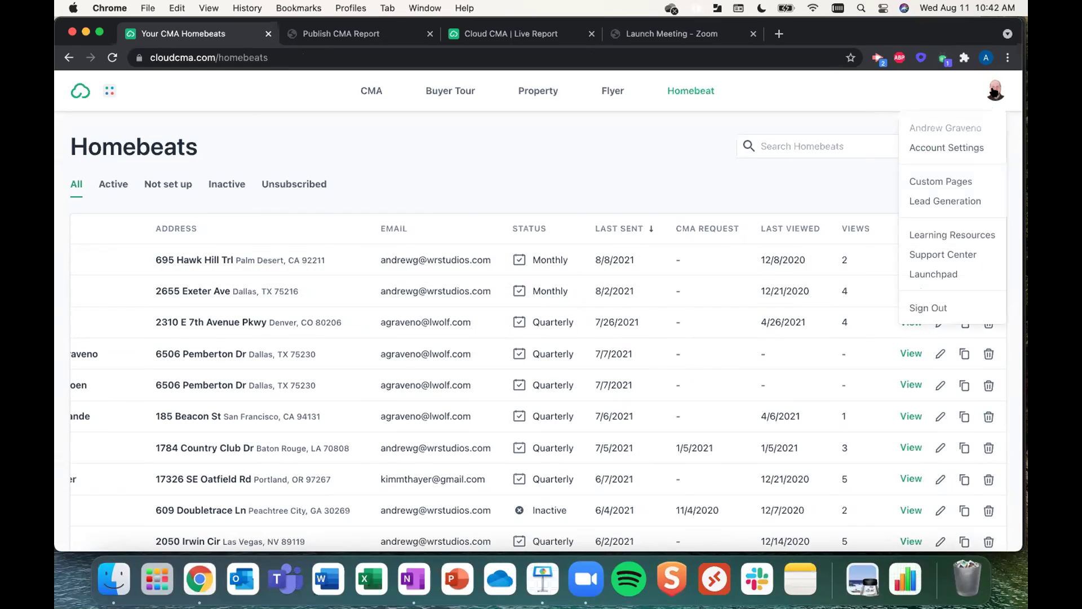
- Dismiss the account options menu over the Homebeats list
{"action": "left_click", "coordinate": [942, 84]}
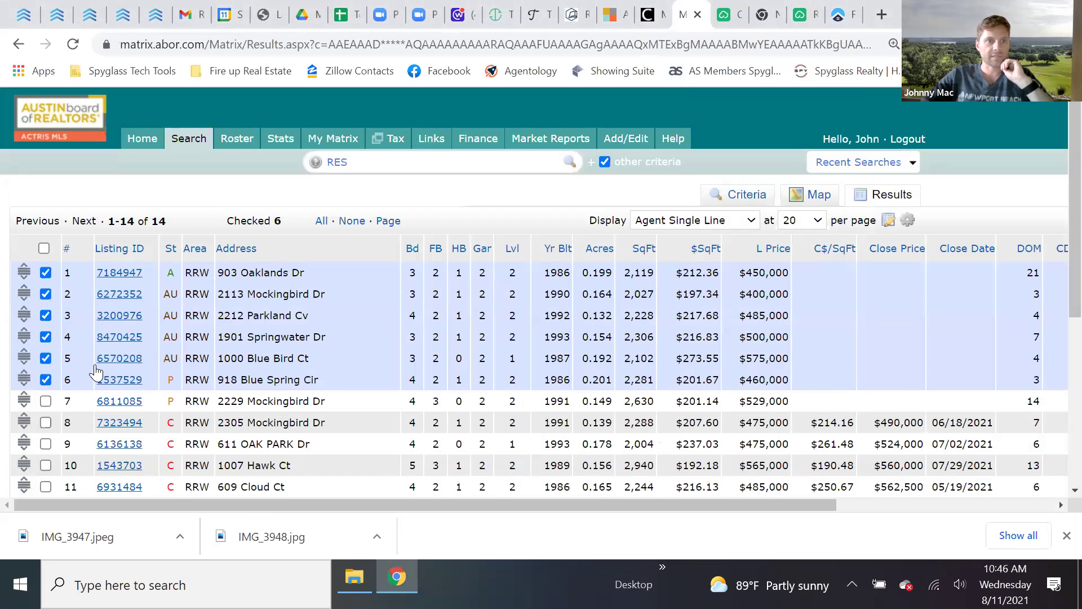
- Send the six checked Matrix MLS listings to Cloud CMA as a new CMA report
{"action": "scroll", "coordinate": [79, 369], "scroll_direction": "down", "scroll_amount": 2}
{"action": "scroll", "coordinate": [244, 350], "scroll_direction": "down", "scroll_amount": 3}
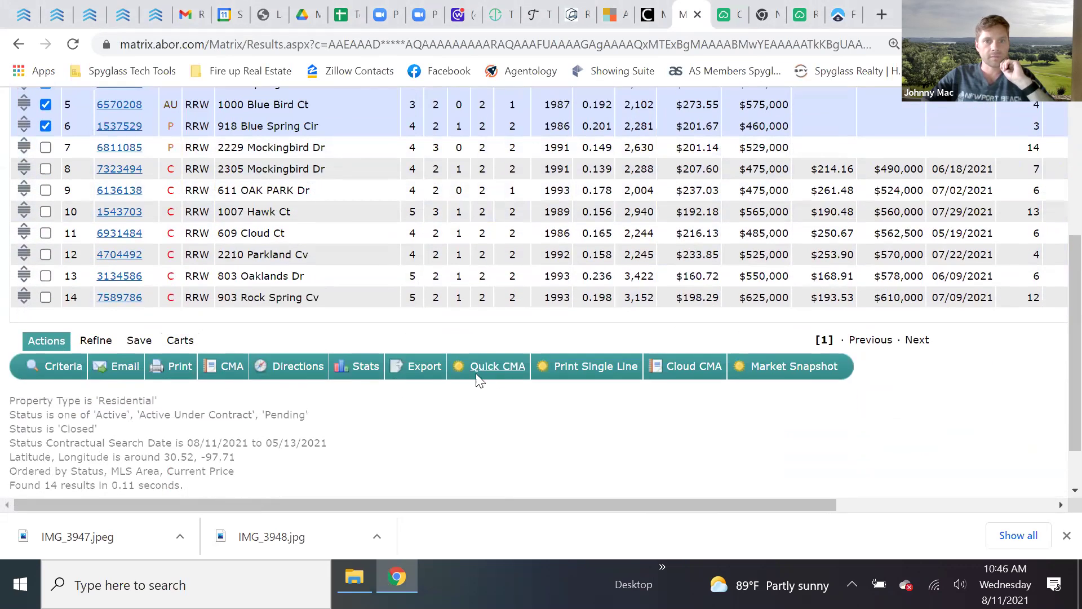
{"action": "left_click", "coordinate": [692, 368]}
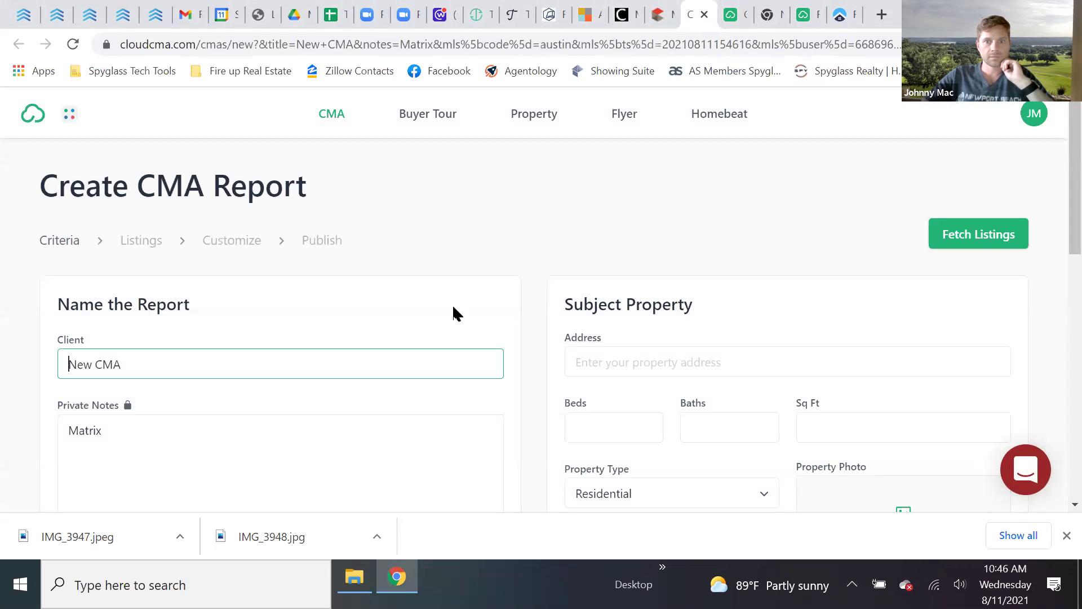
{"action": "scroll", "coordinate": [537, 309], "scroll_direction": "down", "scroll_amount": 3}
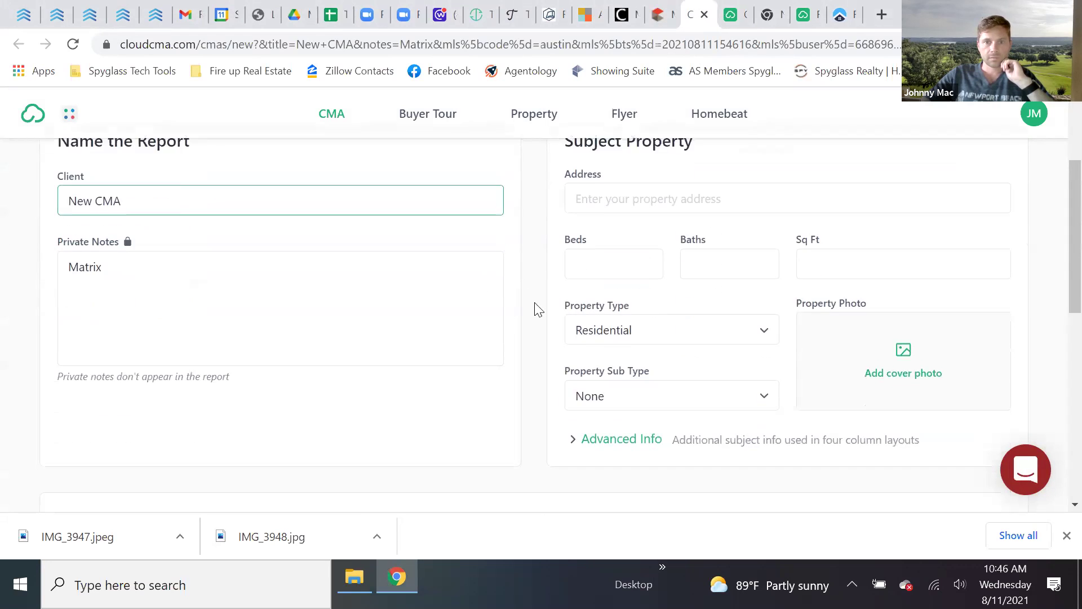
{"action": "scroll", "coordinate": [645, 268], "scroll_direction": "up", "scroll_amount": 2}
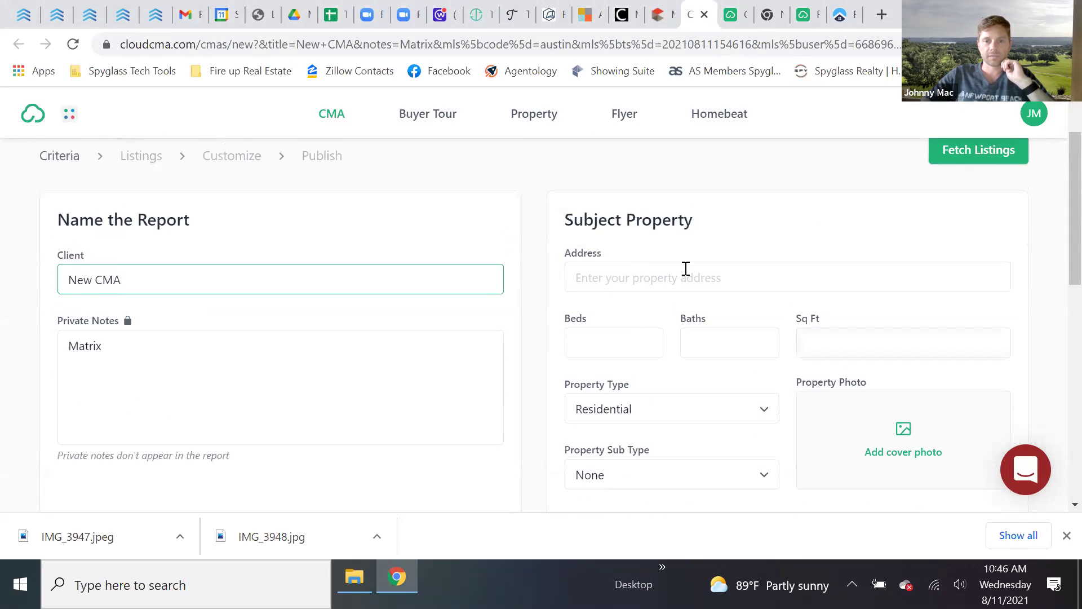
{"action": "scroll", "coordinate": [686, 268], "scroll_direction": "up", "scroll_amount": 2}
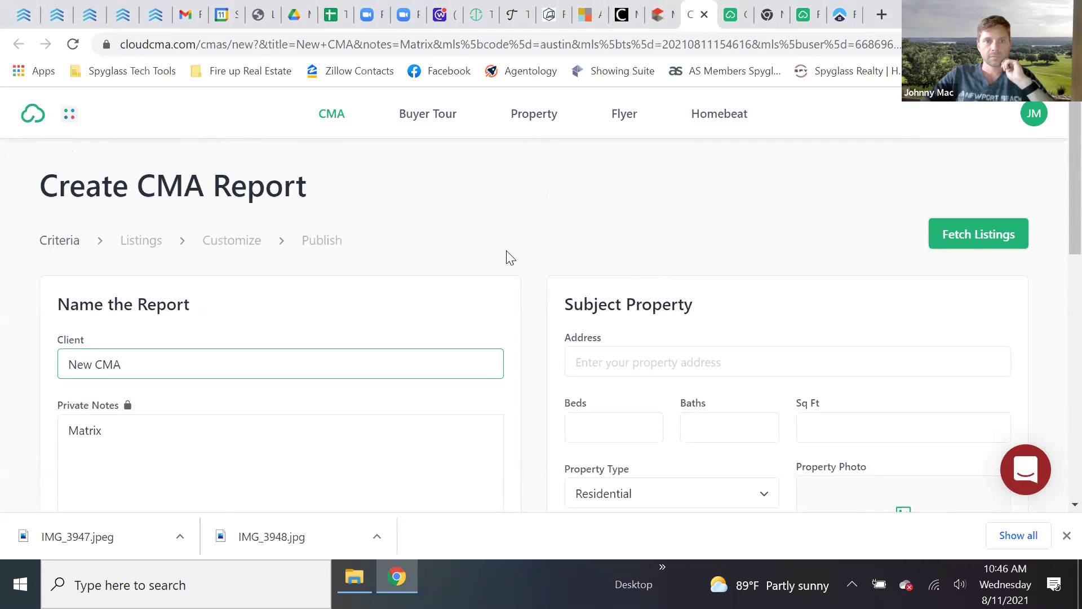
{"action": "left_click", "coordinate": [644, 361]}
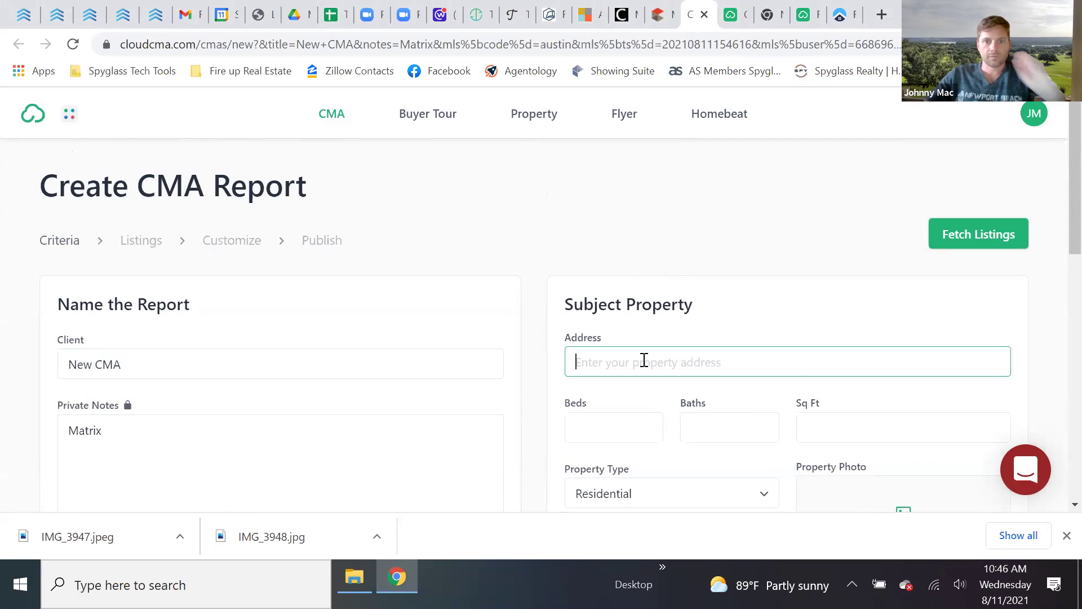
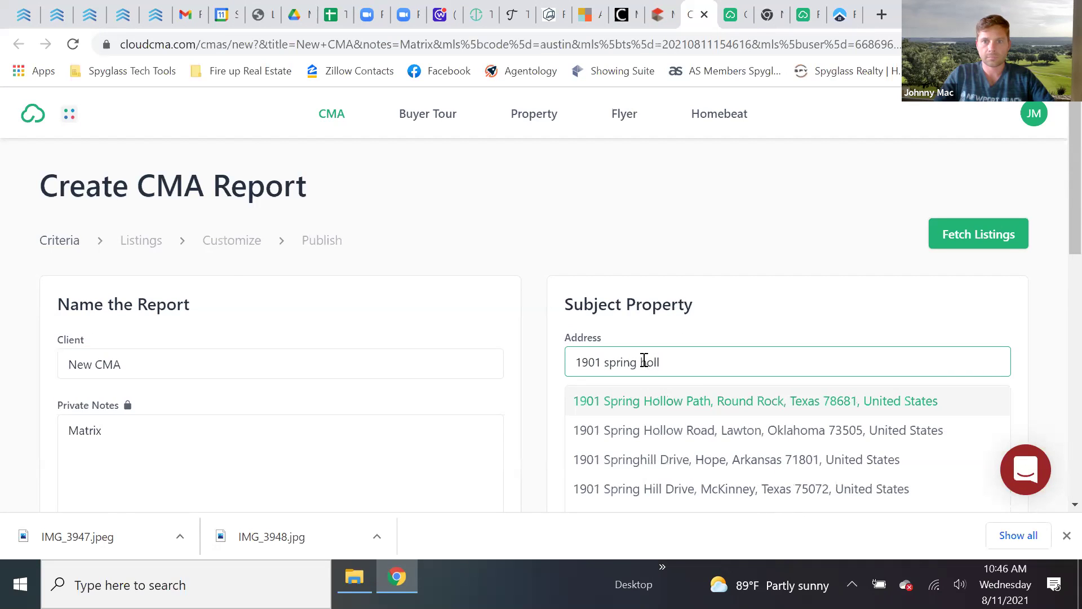
{"action": "left_click", "coordinate": [662, 407]}
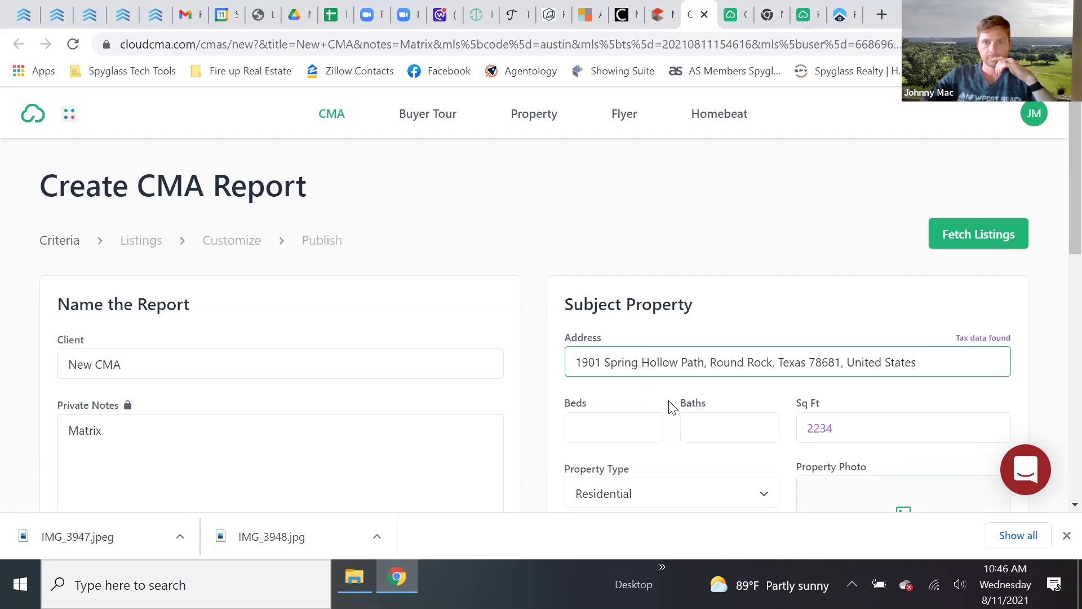
- Give the subject property 3 beds, 2.5 baths and 2662 sq ft, replacing 2234
{"action": "scroll", "coordinate": [624, 435], "scroll_direction": "down", "scroll_amount": 2}
{"action": "left_click", "coordinate": [586, 346]}
{"action": "type", "text": "3"}
{"action": "left_click", "coordinate": [712, 344]}
{"action": "type", "text": "2.5"}
{"action": "left_click", "coordinate": [810, 344]}
{"action": "double_click", "coordinate": [809, 343]}
{"action": "type", "text": "2662"}
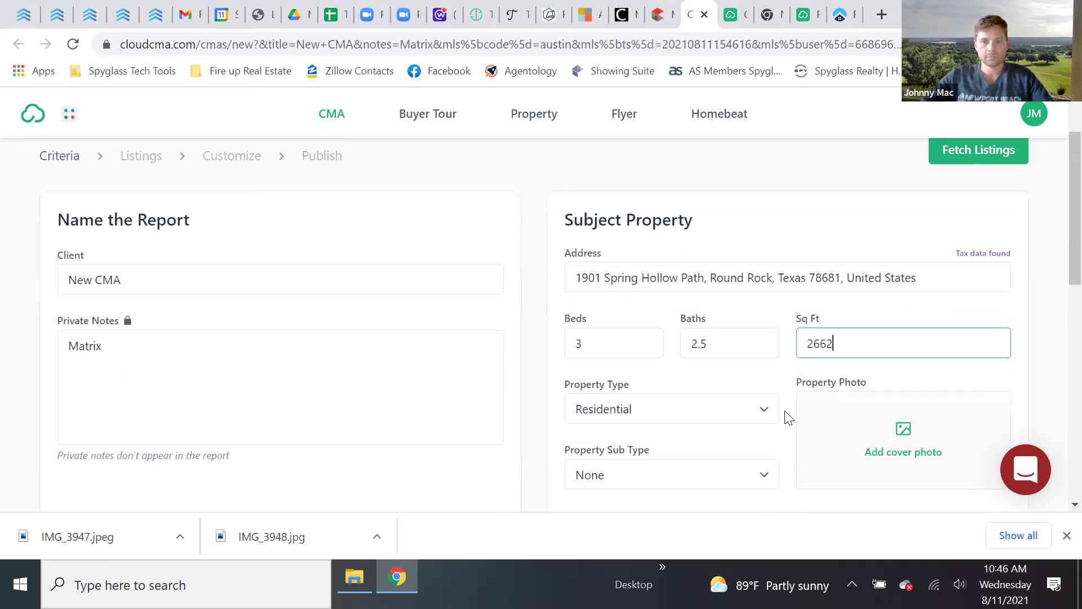
{"action": "left_click", "coordinate": [783, 389]}
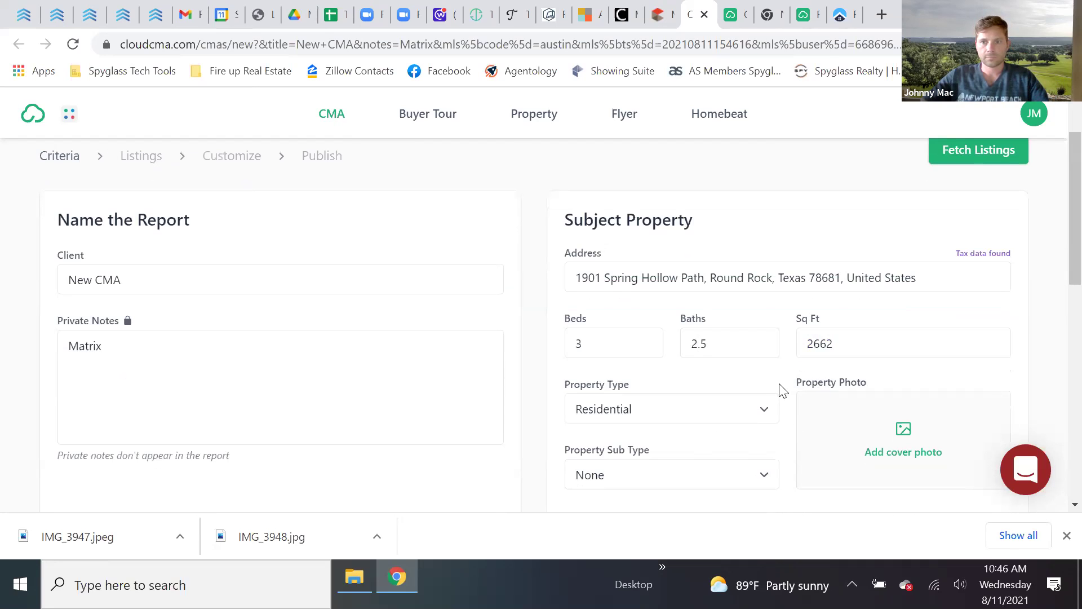
- Turn on automatically finding listings near the subject property
{"action": "scroll", "coordinate": [783, 406], "scroll_direction": "down", "scroll_amount": 3}
{"action": "scroll", "coordinate": [666, 424], "scroll_direction": "down", "scroll_amount": 2}
{"action": "left_click", "coordinate": [572, 370]}
{"action": "left_click_drag", "start_coordinate": [381, 380], "coordinate": [60, 371]}
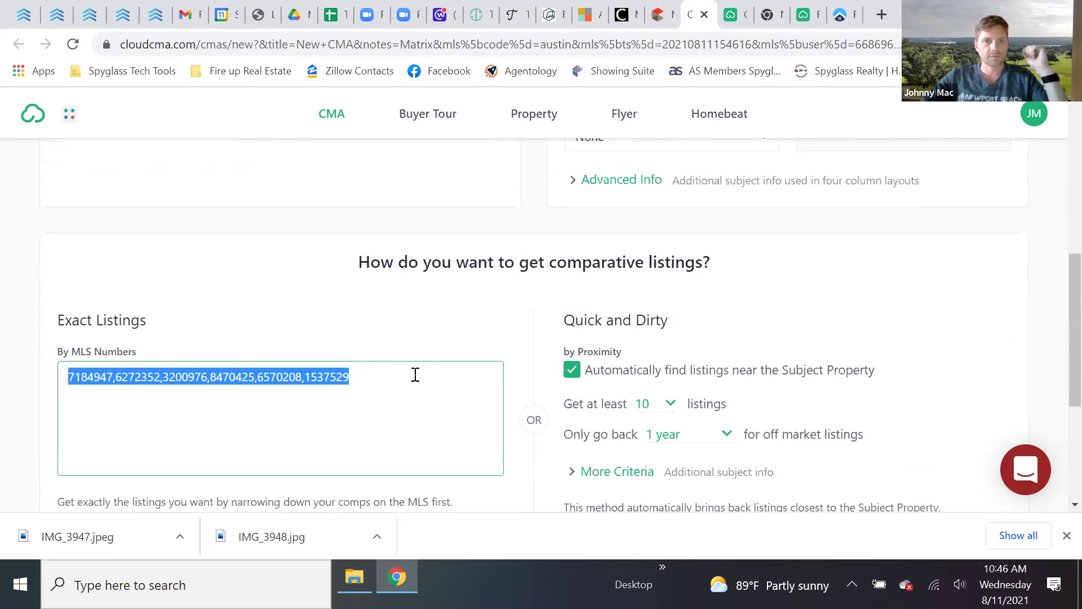
{"action": "scroll", "coordinate": [344, 406], "scroll_direction": "up", "scroll_amount": 5}
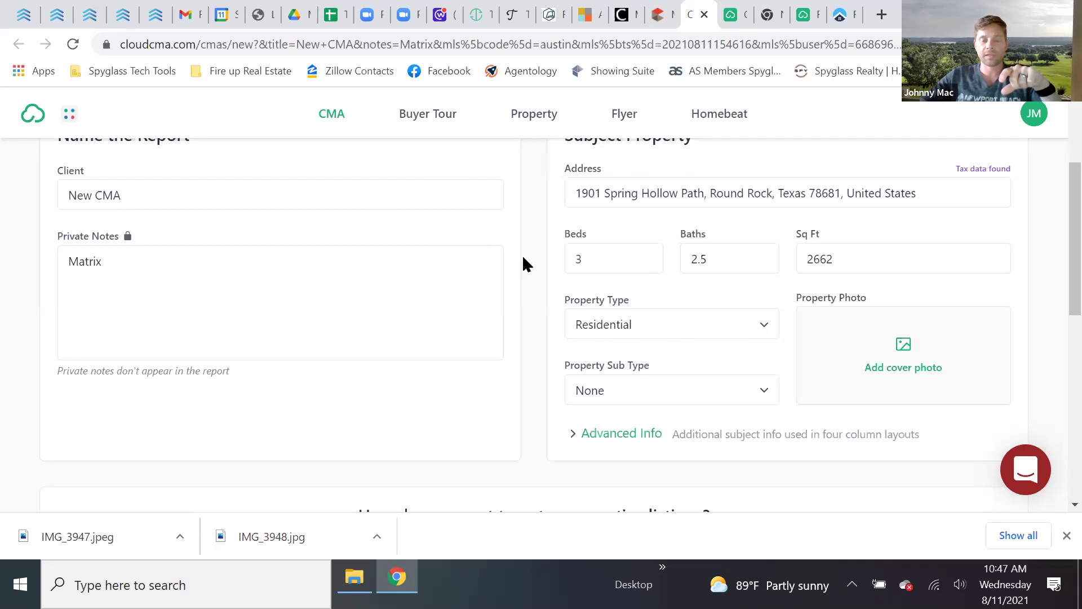
{"action": "scroll", "coordinate": [558, 285], "scroll_direction": "up", "scroll_amount": 1}
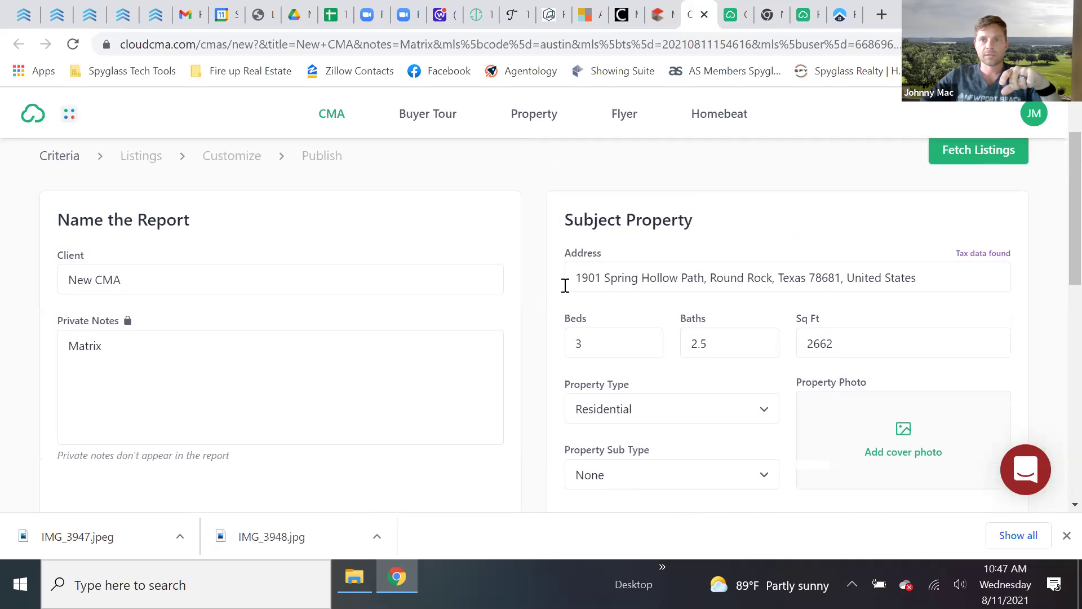
{"action": "scroll", "coordinate": [530, 327], "scroll_direction": "down", "scroll_amount": 2}
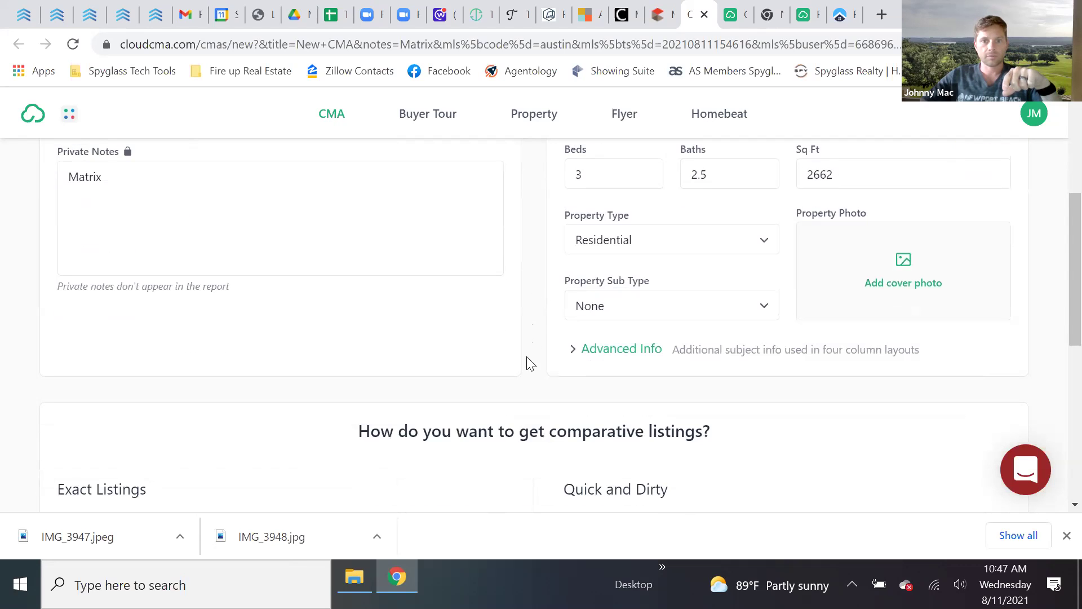
{"action": "scroll", "coordinate": [527, 379], "scroll_direction": "down", "scroll_amount": 3}
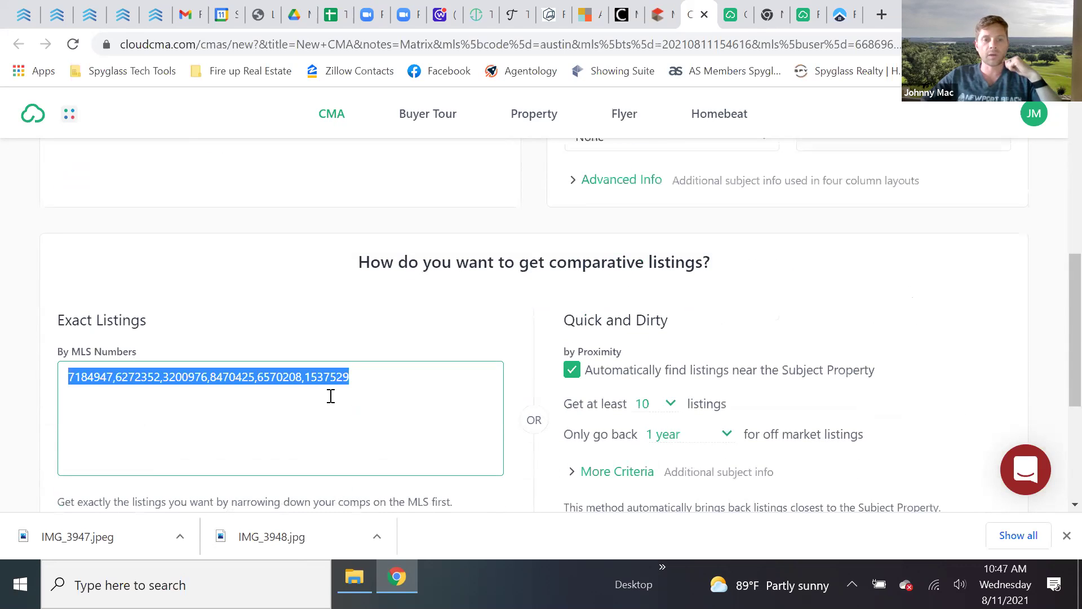
{"action": "left_click", "coordinate": [331, 396]}
{"action": "scroll", "coordinate": [385, 405], "scroll_direction": "up", "scroll_amount": 1}
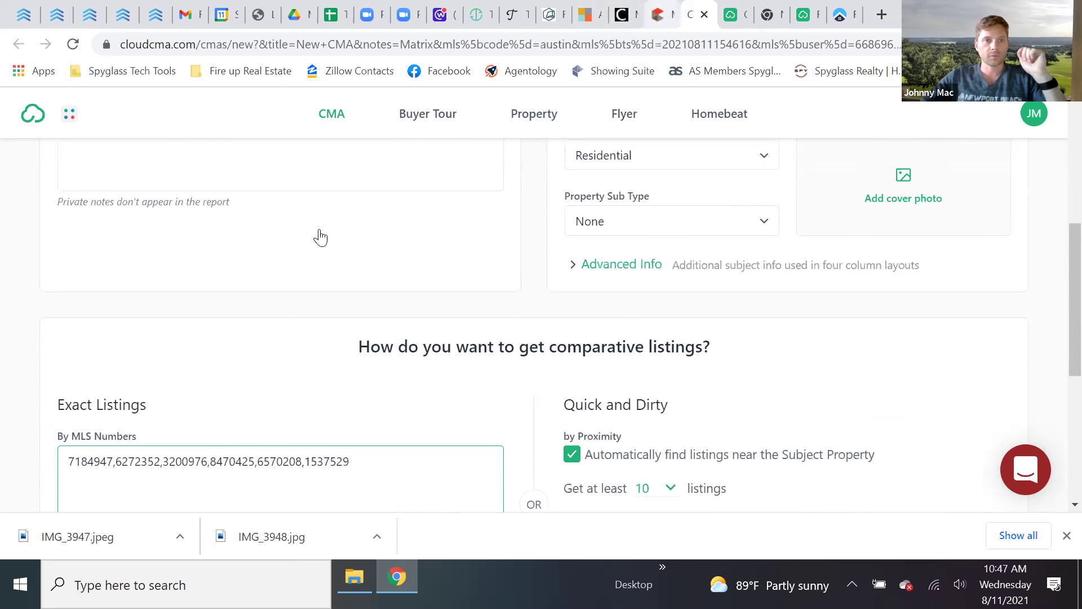
{"action": "key", "text": "ctrl+shift+Tab"}
{"action": "scroll", "coordinate": [322, 262], "scroll_direction": "up", "scroll_amount": 3}
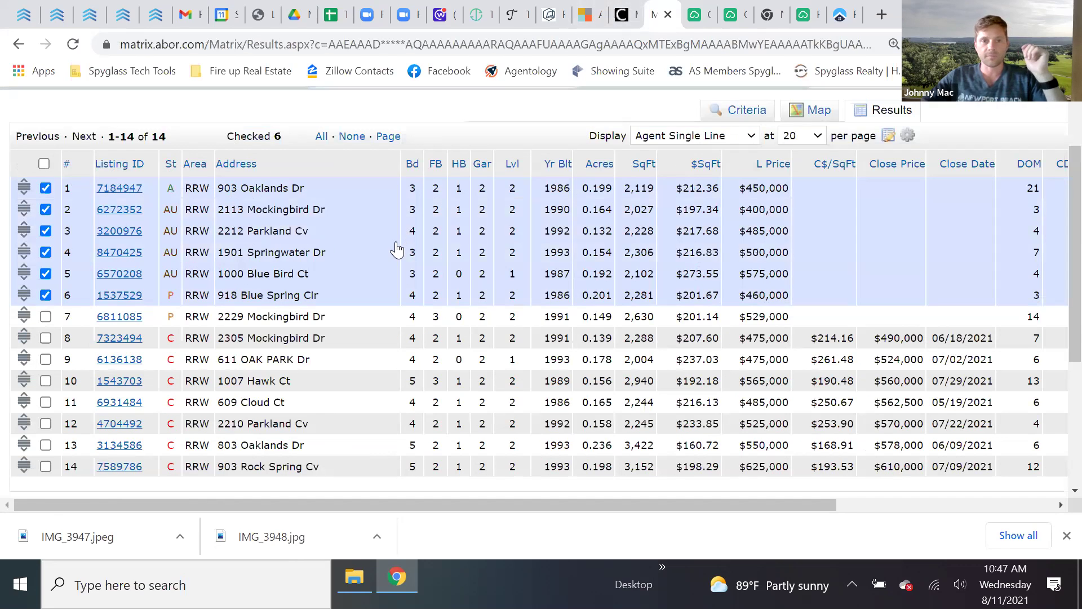
{"action": "scroll", "coordinate": [400, 253], "scroll_direction": "down", "scroll_amount": 4}
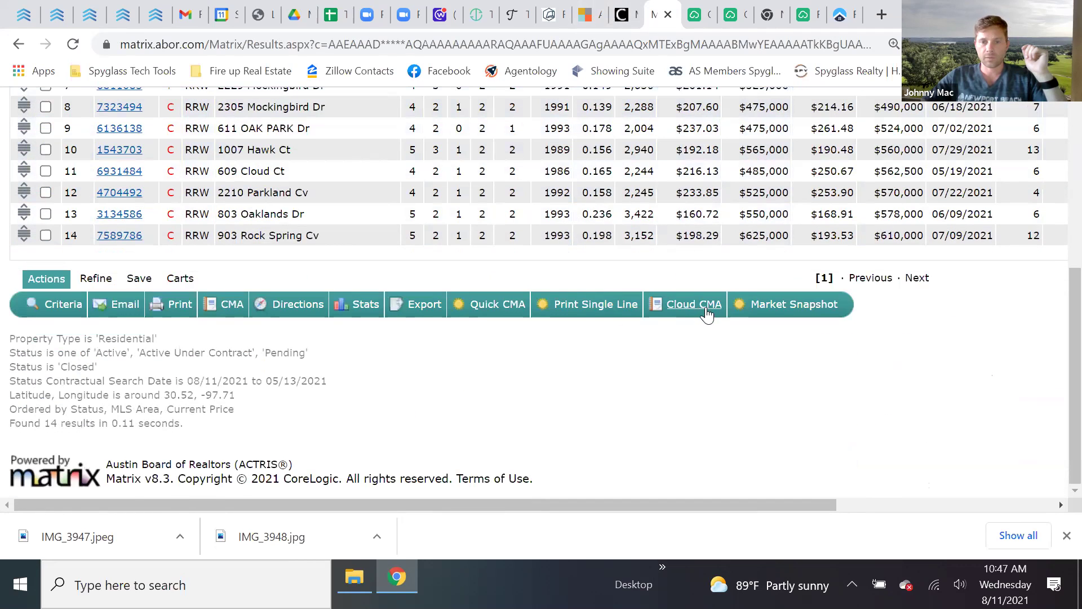
{"action": "left_click", "coordinate": [698, 20]}
{"action": "scroll", "coordinate": [676, 355], "scroll_direction": "down", "scroll_amount": 3}
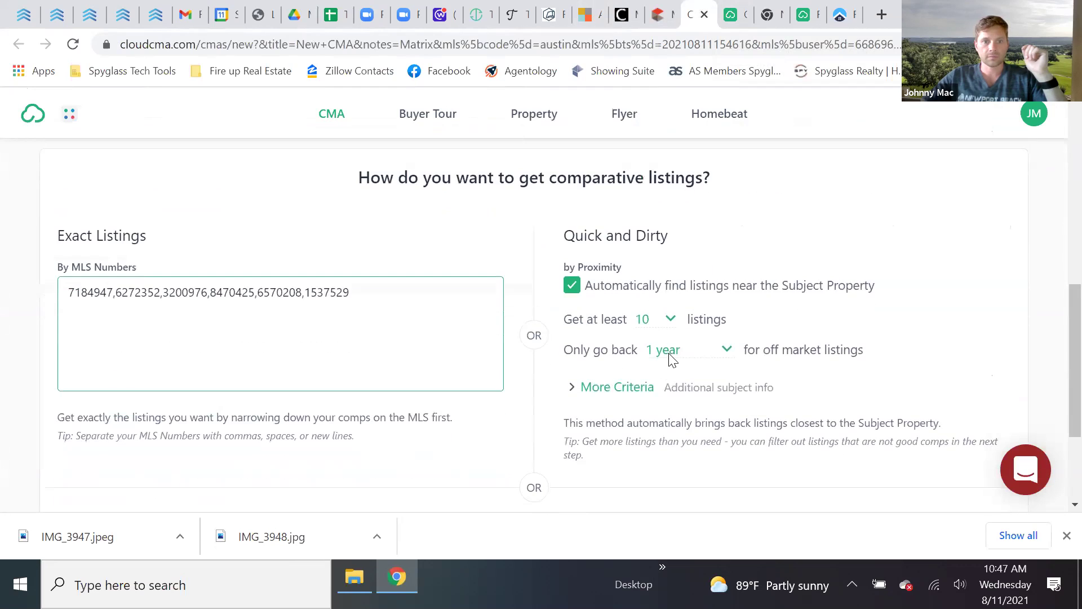
{"action": "left_click_drag", "start_coordinate": [364, 298], "coordinate": [65, 297]}
{"action": "scroll", "coordinate": [587, 387], "scroll_direction": "down", "scroll_amount": 3}
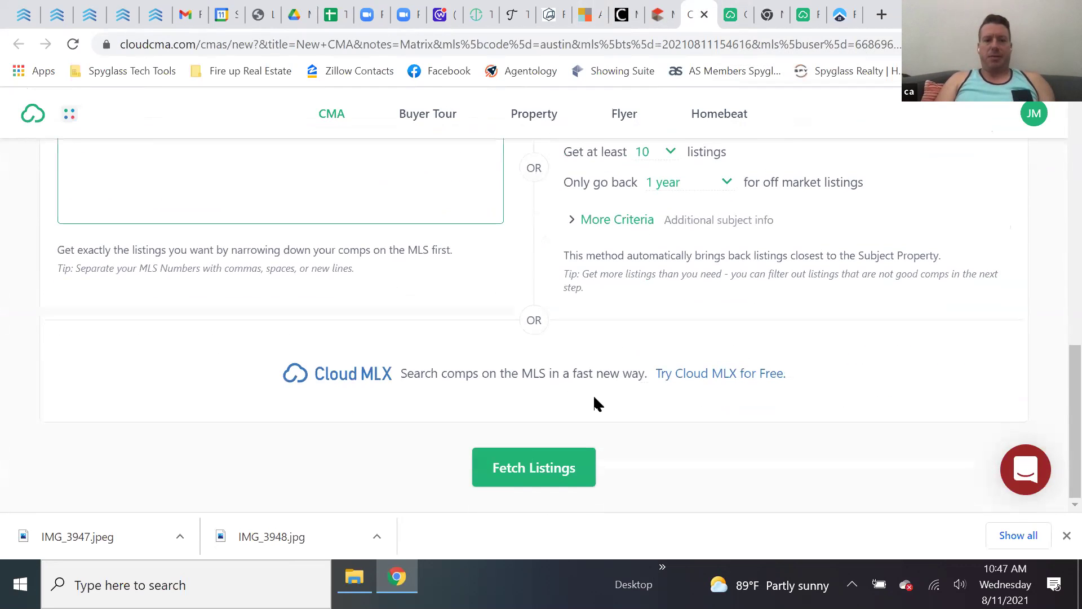
{"action": "scroll", "coordinate": [647, 403], "scroll_direction": "up", "scroll_amount": 6}
{"action": "left_click", "coordinate": [795, 377]}
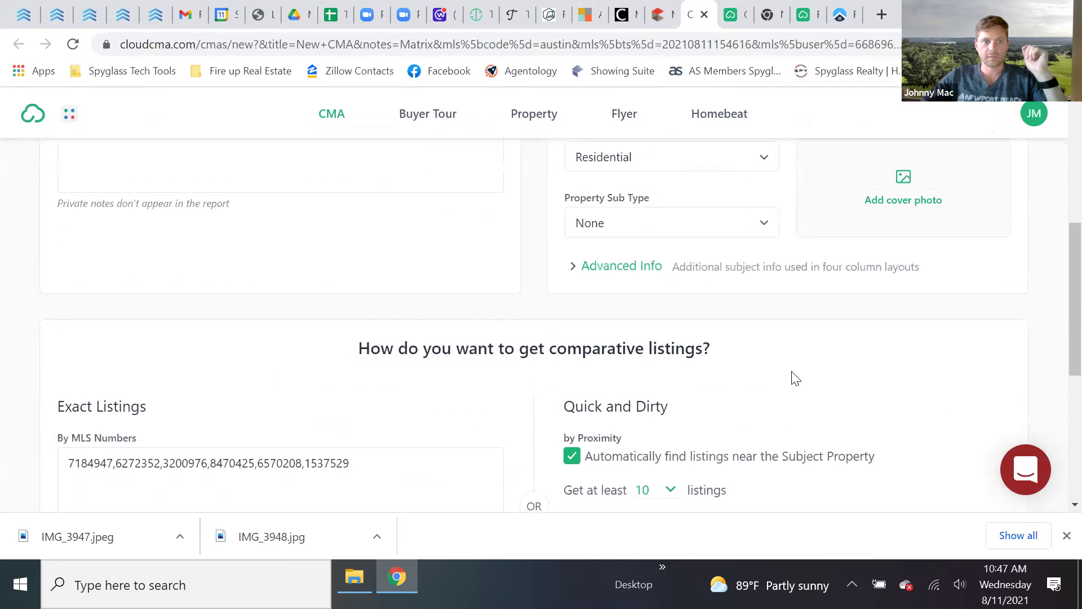
{"action": "scroll", "coordinate": [795, 377], "scroll_direction": "down", "scroll_amount": 1}
{"action": "scroll", "coordinate": [789, 377], "scroll_direction": "up", "scroll_amount": 7}
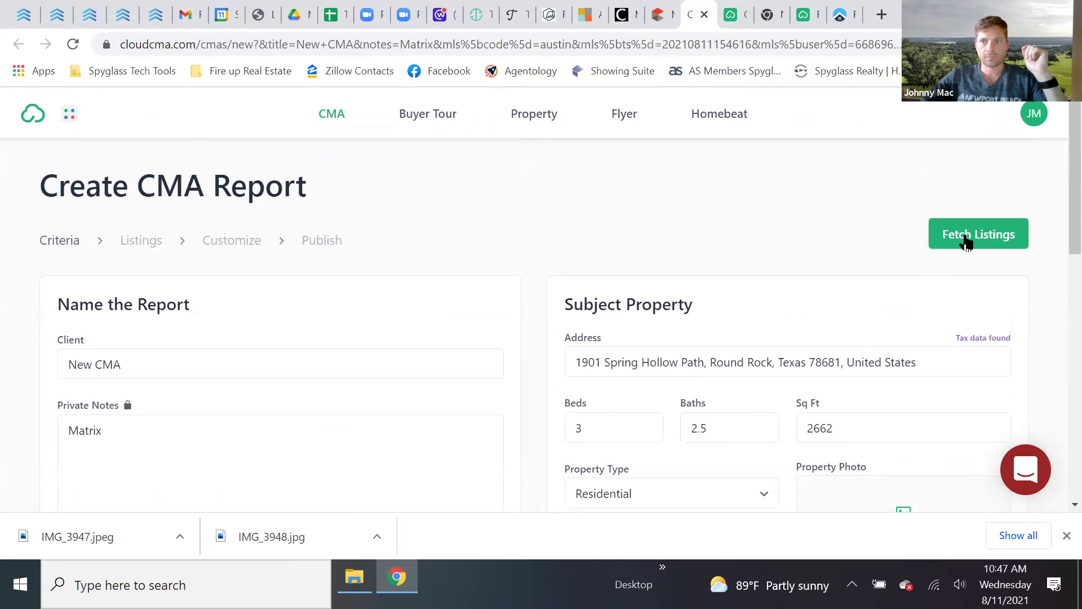
- Fetch the comparable listings and set the subject property price to 500000
{"action": "left_click", "coordinate": [963, 236]}
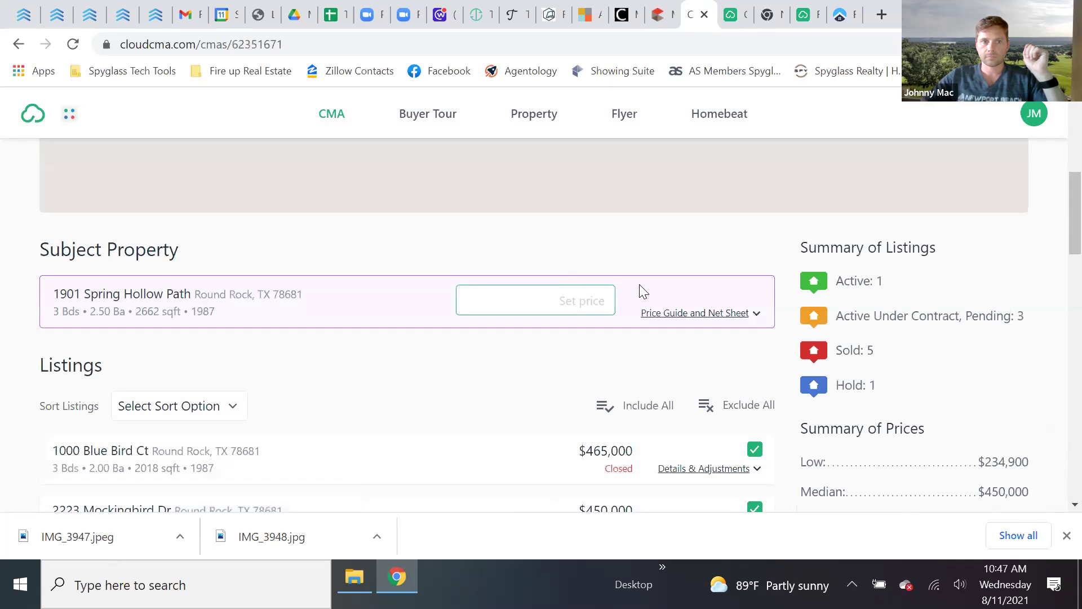
{"action": "left_click", "coordinate": [600, 295]}
{"action": "type", "text": "5"}
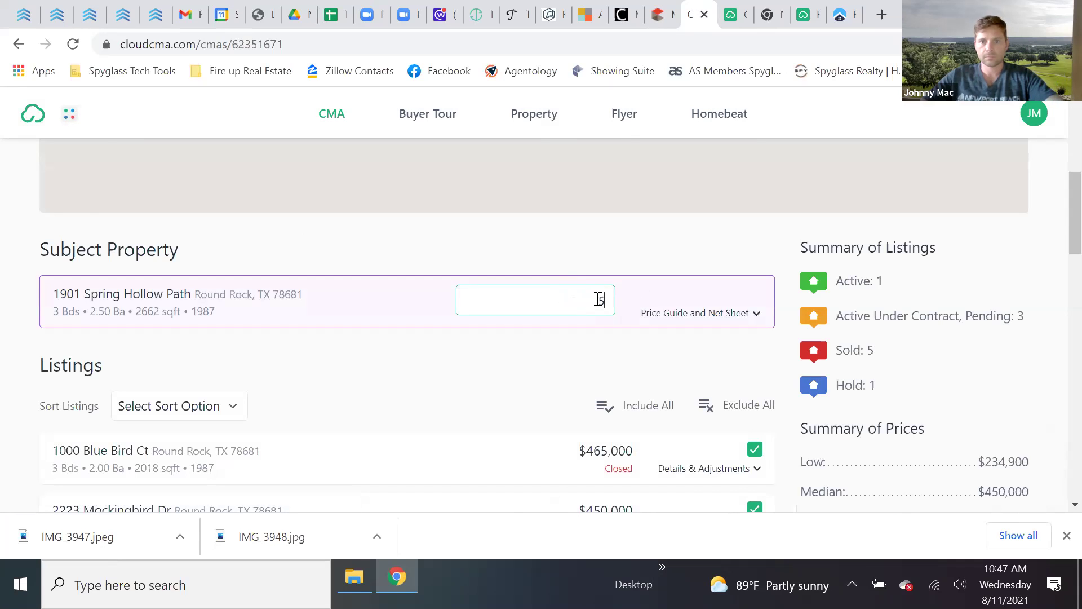
{"action": "type", "text": "00000"}
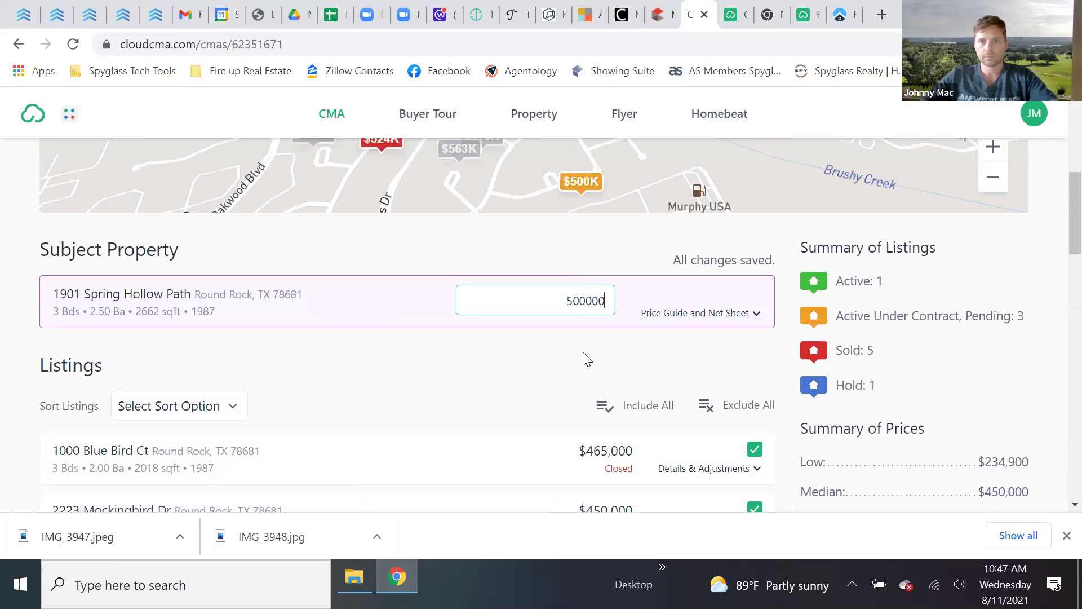
{"action": "scroll", "coordinate": [635, 366], "scroll_direction": "down", "scroll_amount": 10}
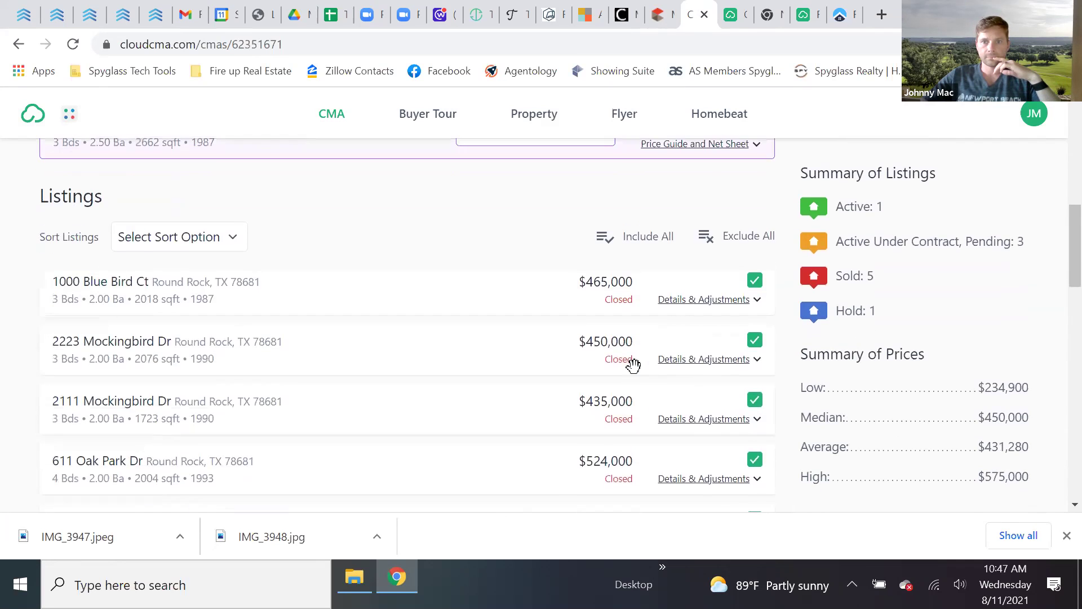
{"action": "scroll", "coordinate": [633, 367], "scroll_direction": "down", "scroll_amount": 8}
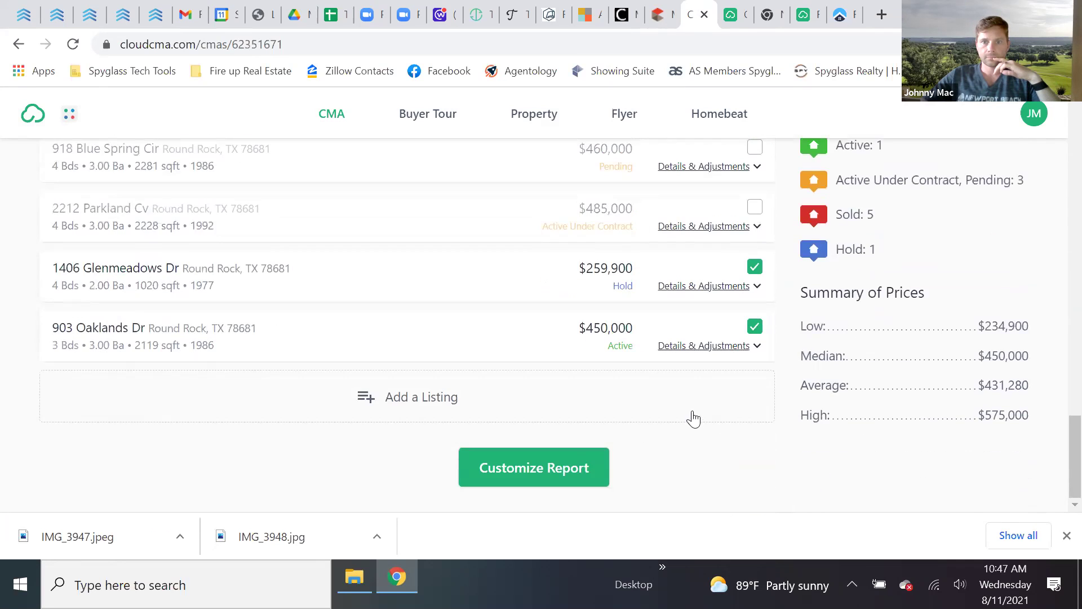
{"action": "left_click", "coordinate": [551, 470]}
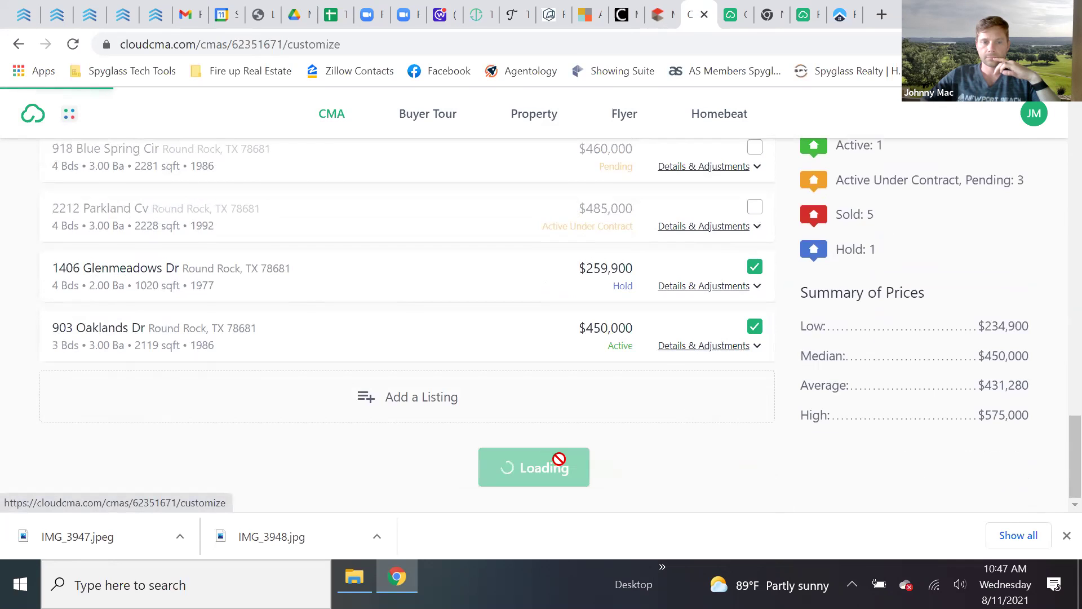
{"action": "scroll", "coordinate": [575, 401], "scroll_direction": "down", "scroll_amount": 1}
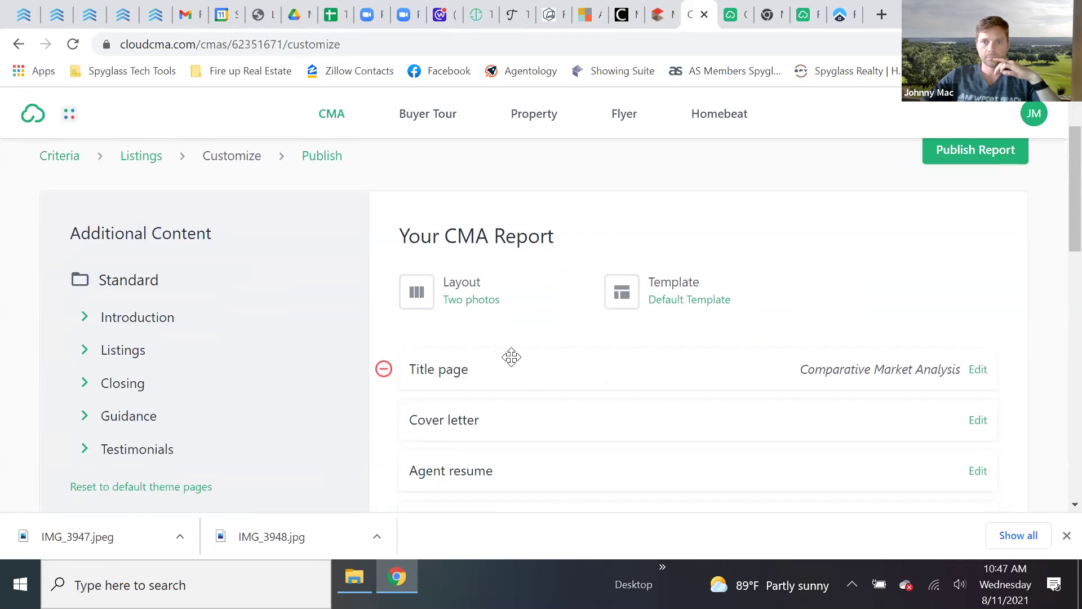
{"action": "scroll", "coordinate": [512, 356], "scroll_direction": "down", "scroll_amount": 2}
{"action": "scroll", "coordinate": [514, 376], "scroll_direction": "up", "scroll_amount": 2}
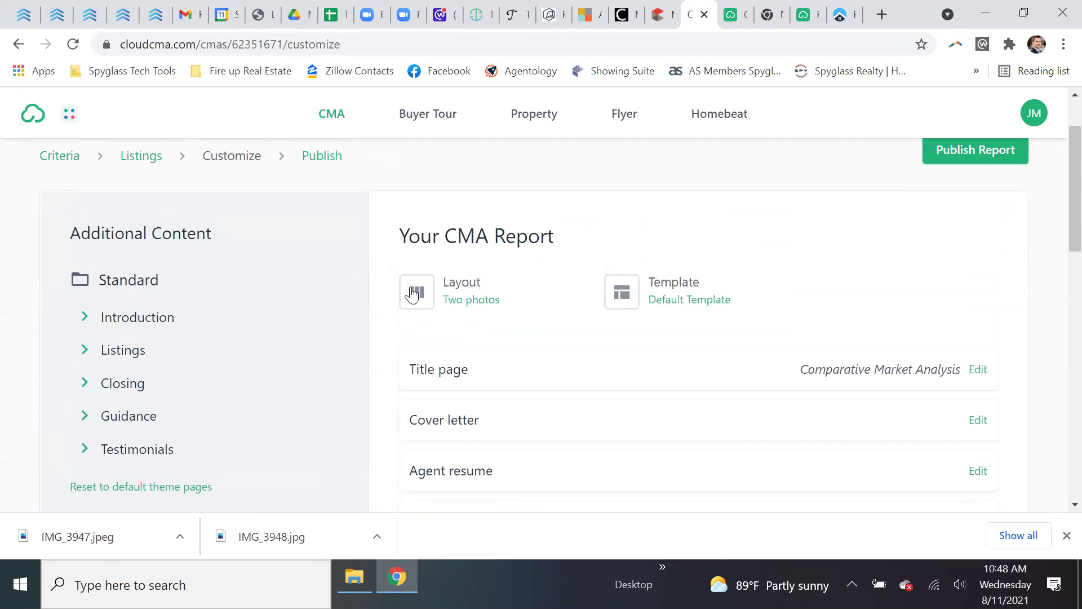
{"action": "scroll", "coordinate": [456, 314], "scroll_direction": "down", "scroll_amount": 1}
{"action": "scroll", "coordinate": [455, 314], "scroll_direction": "down", "scroll_amount": 20}
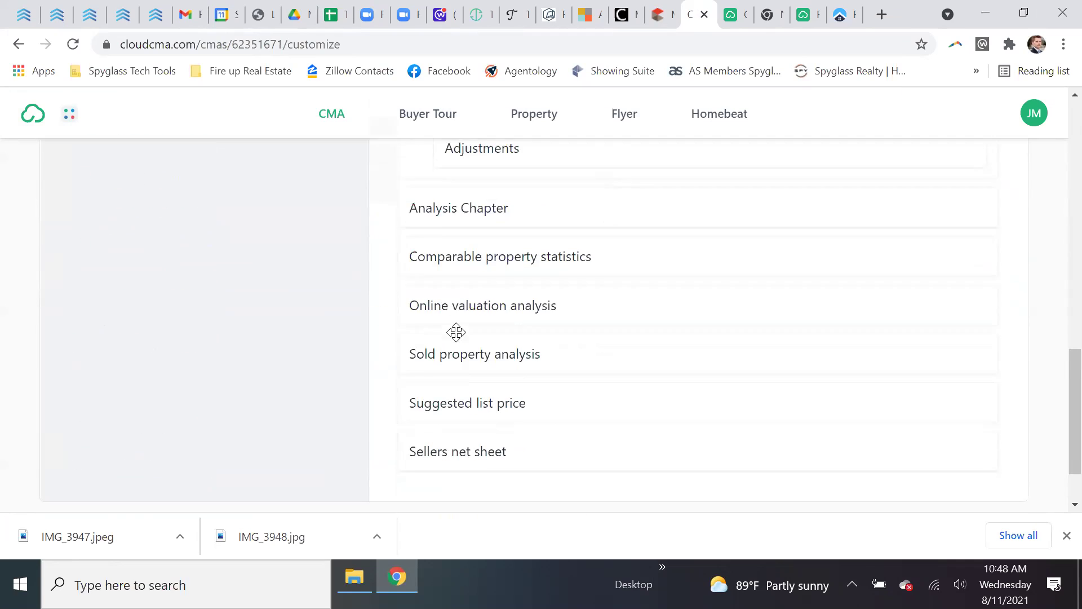
{"action": "left_click", "coordinate": [534, 471]}
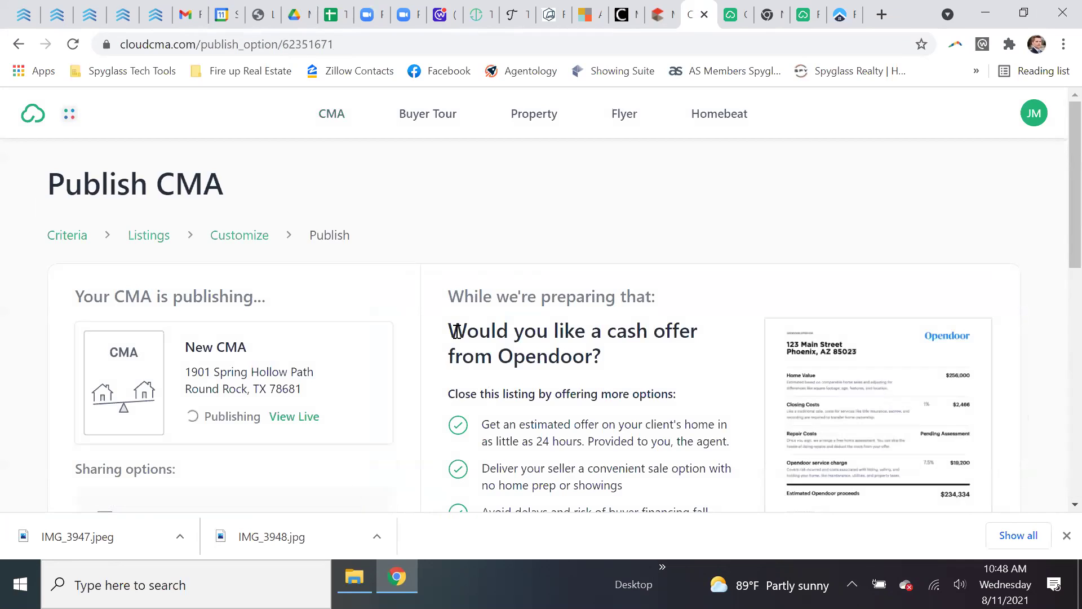
- Read the Opendoor cash offer and sharing options, then view the published report live
{"action": "scroll", "coordinate": [457, 331], "scroll_direction": "down", "scroll_amount": 2}
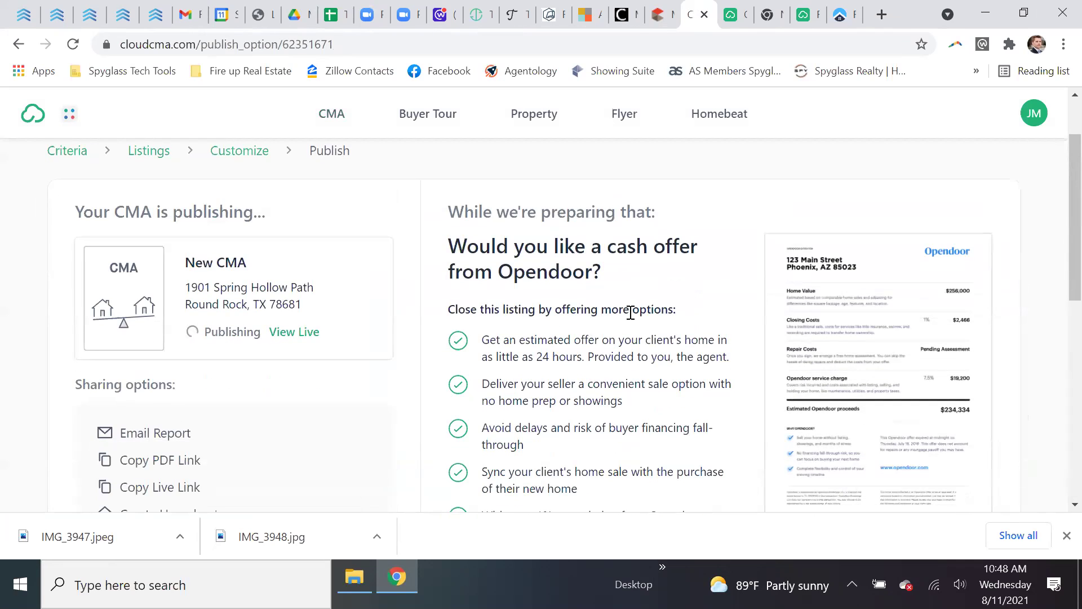
{"action": "left_click_drag", "start_coordinate": [456, 248], "coordinate": [623, 290]}
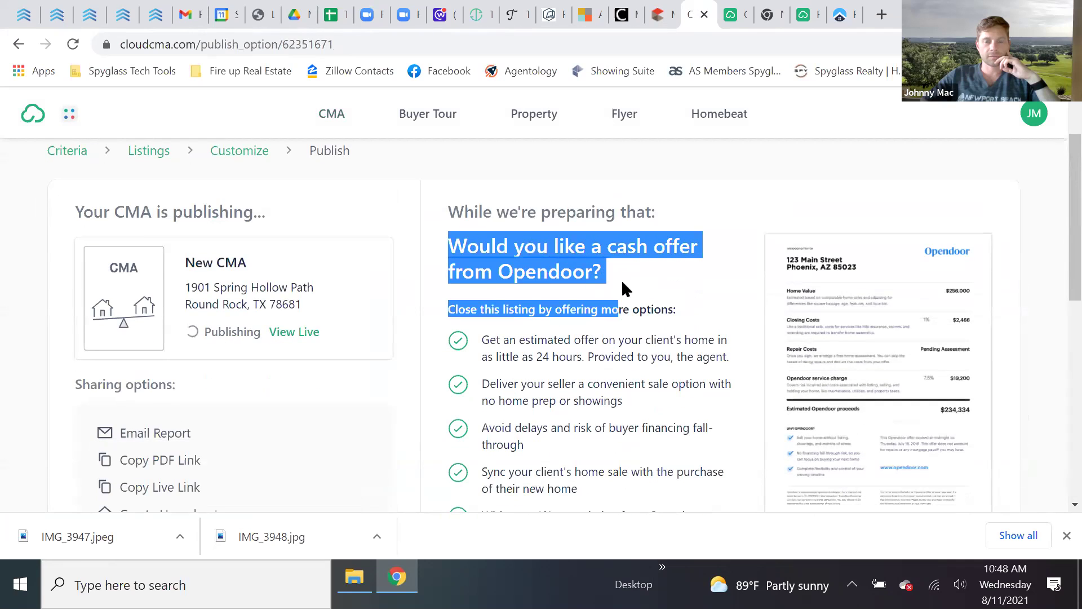
{"action": "left_click", "coordinate": [521, 280]}
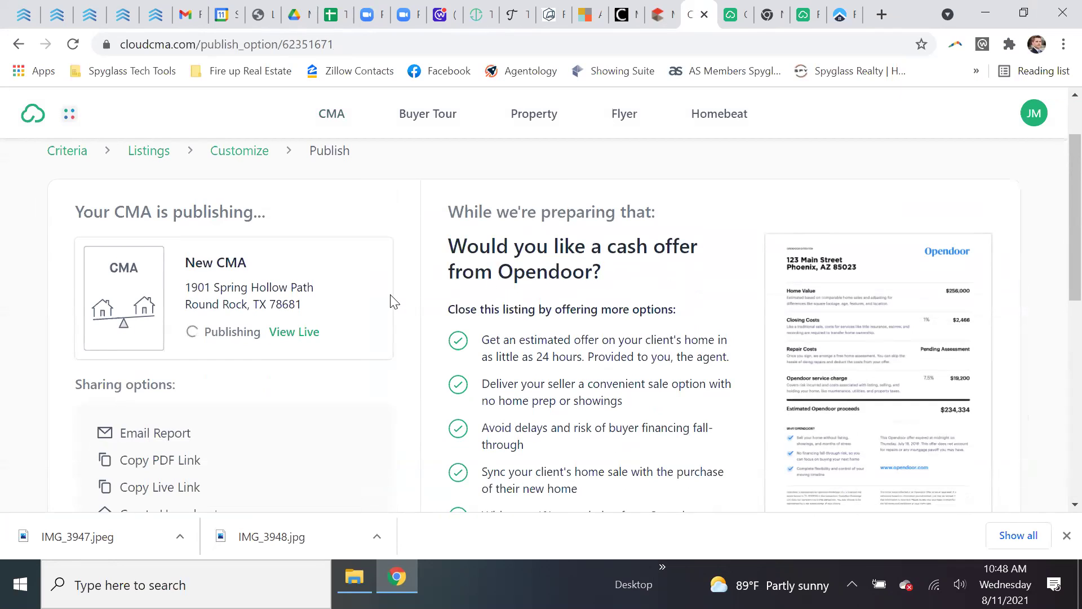
{"action": "scroll", "coordinate": [393, 301], "scroll_direction": "down", "scroll_amount": 1}
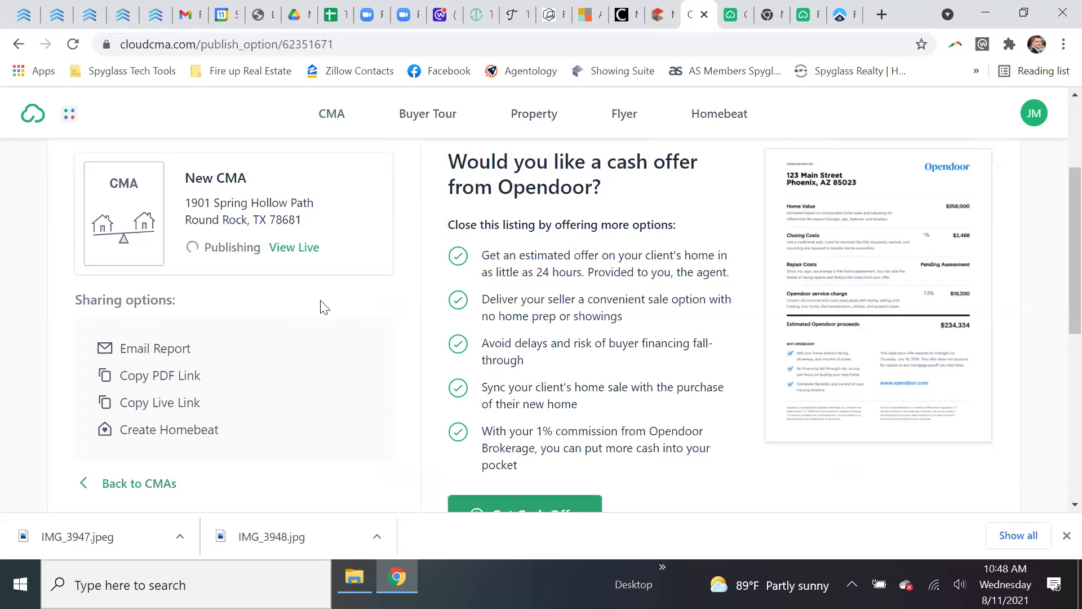
{"action": "scroll", "coordinate": [507, 379], "scroll_direction": "down", "scroll_amount": 1}
{"action": "scroll", "coordinate": [321, 253], "scroll_direction": "up", "scroll_amount": 2}
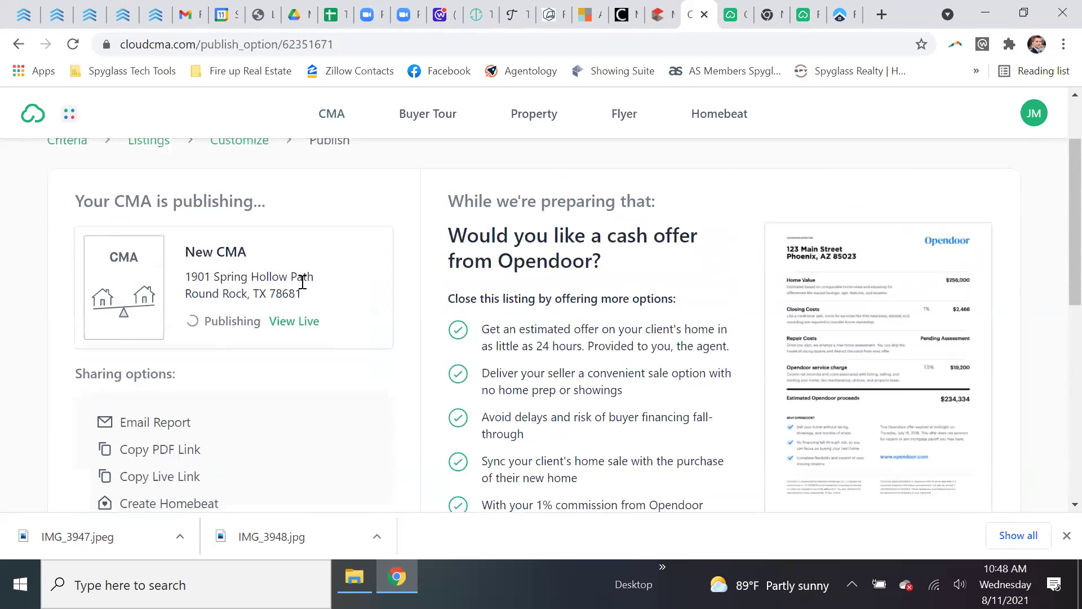
{"action": "left_click", "coordinate": [301, 338]}
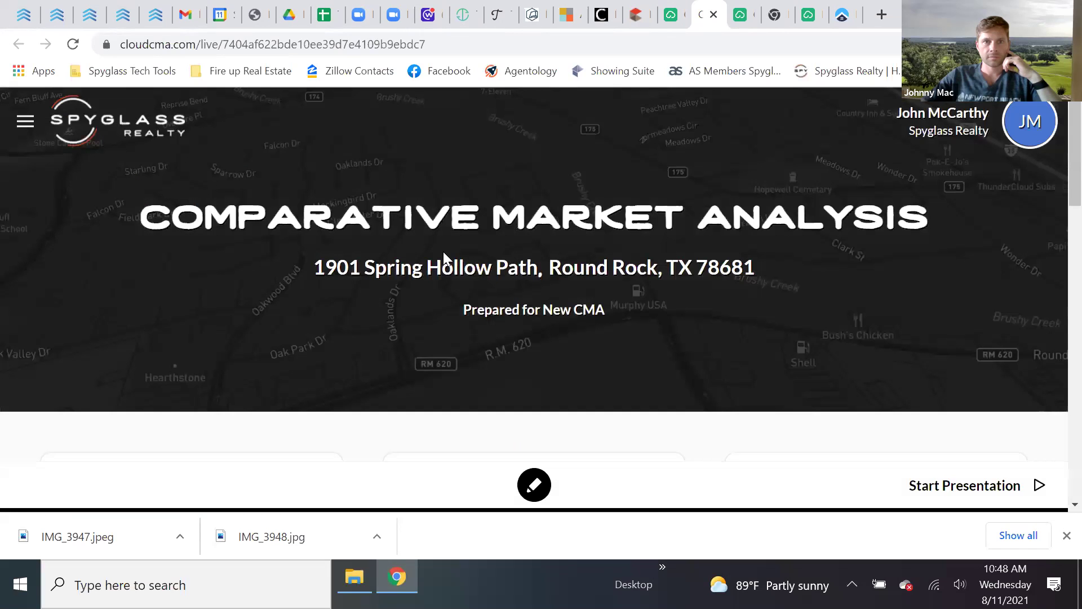
{"action": "scroll", "coordinate": [556, 271], "scroll_direction": "down", "scroll_amount": 20}
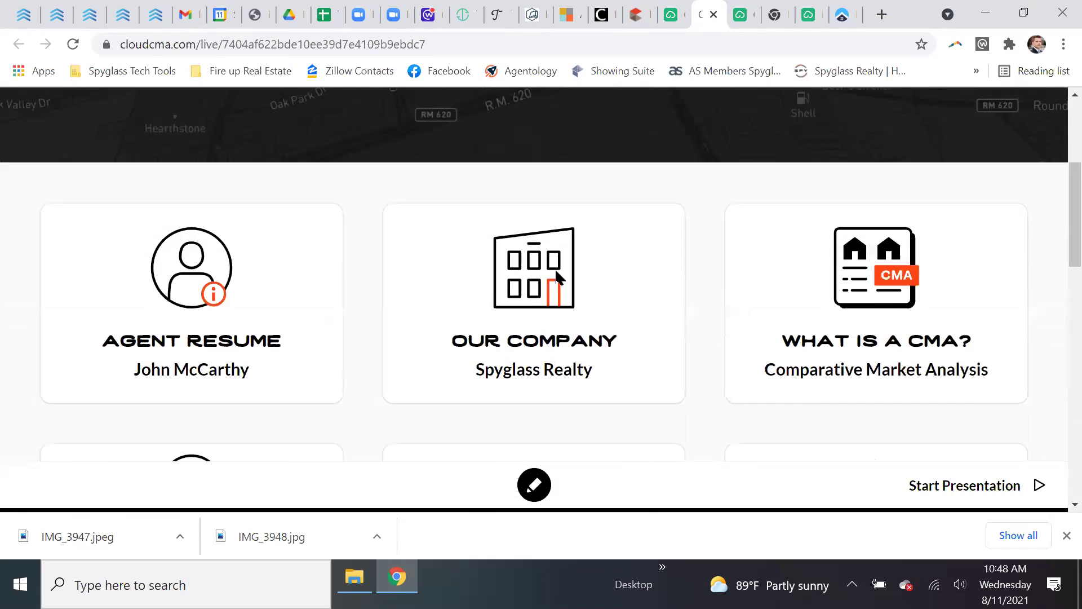
{"action": "scroll", "coordinate": [557, 285], "scroll_direction": "up", "scroll_amount": 20}
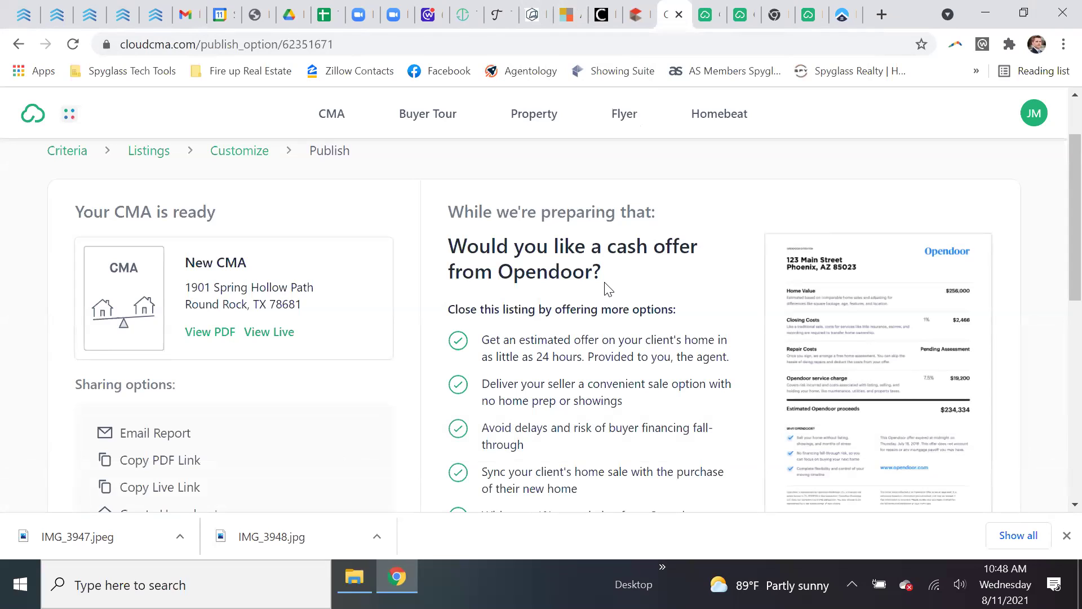
{"action": "left_click", "coordinate": [705, 19]}
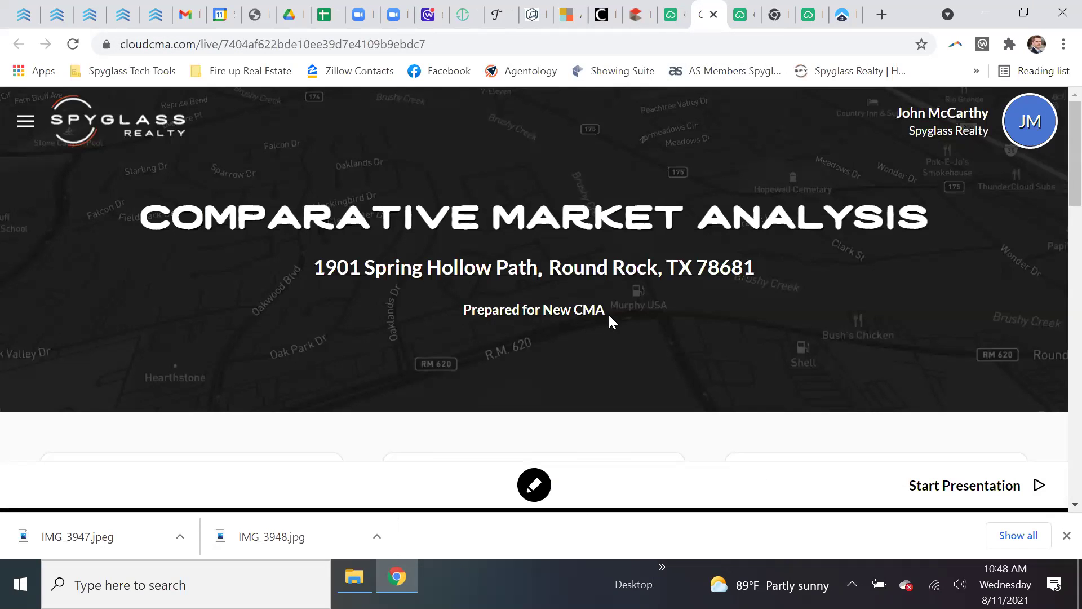
{"action": "left_click", "coordinate": [669, 21]}
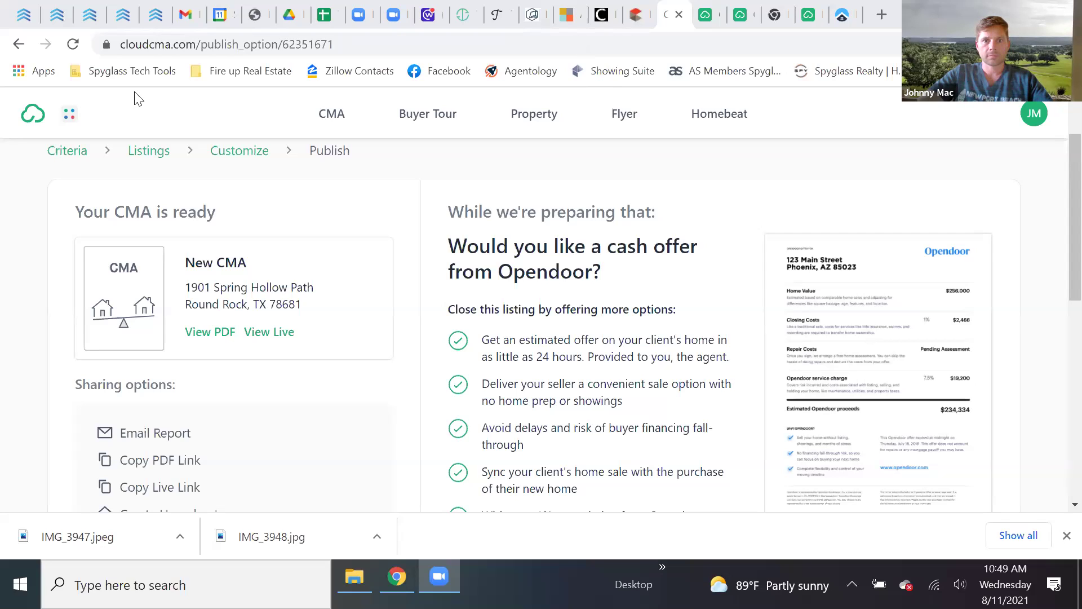
{"action": "left_click_drag", "start_coordinate": [450, 240], "coordinate": [635, 275]}
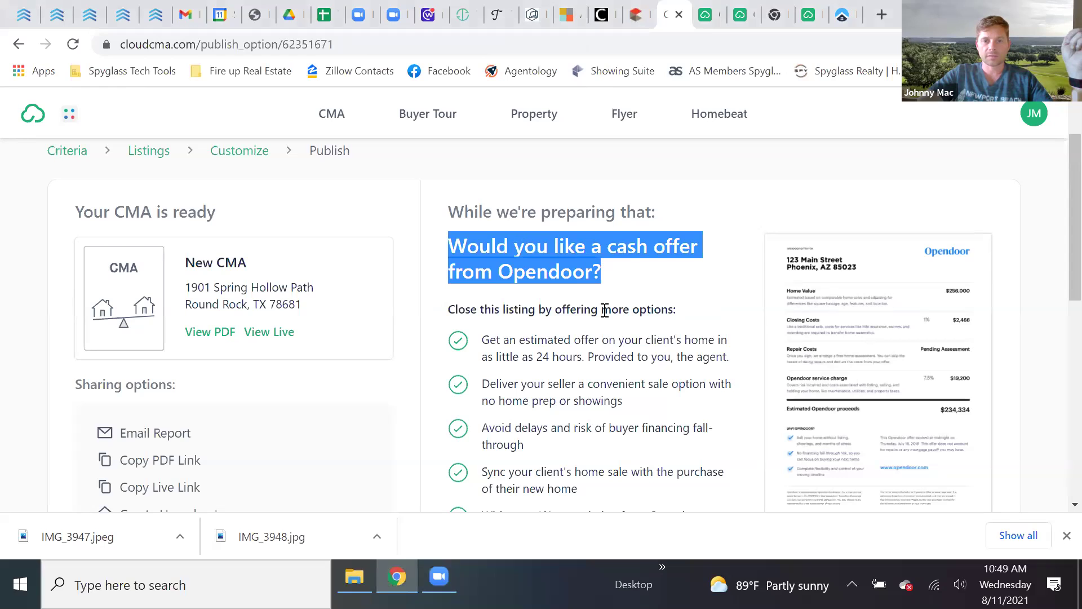
{"action": "scroll", "coordinate": [626, 343], "scroll_direction": "down", "scroll_amount": 3}
{"action": "scroll", "coordinate": [623, 359], "scroll_direction": "up", "scroll_amount": 1}
{"action": "scroll", "coordinate": [623, 359], "scroll_direction": "up", "scroll_amount": 1}
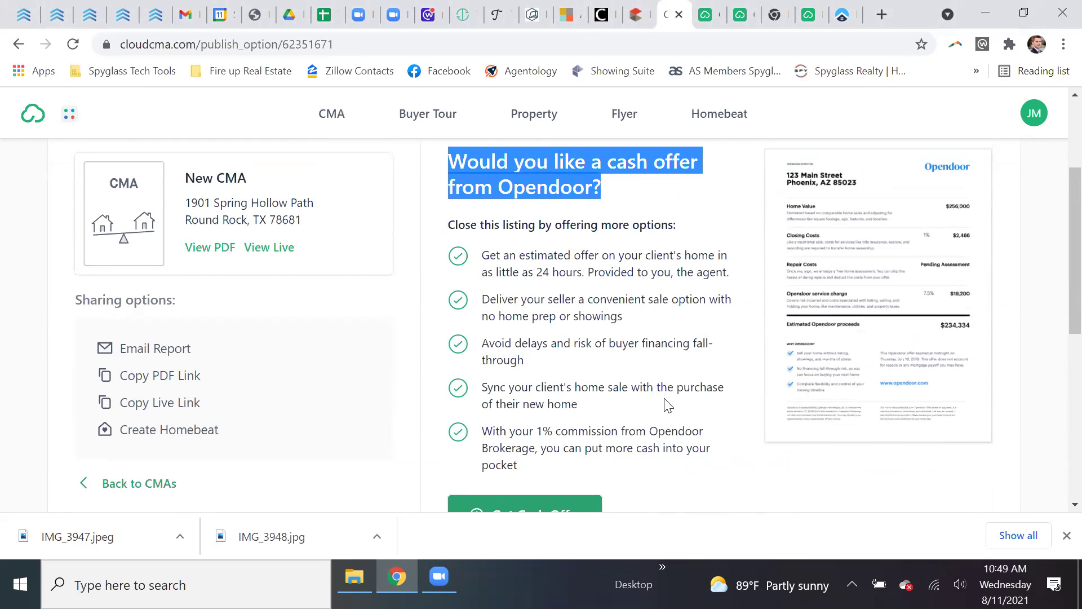
{"action": "scroll", "coordinate": [668, 404], "scroll_direction": "down", "scroll_amount": 3}
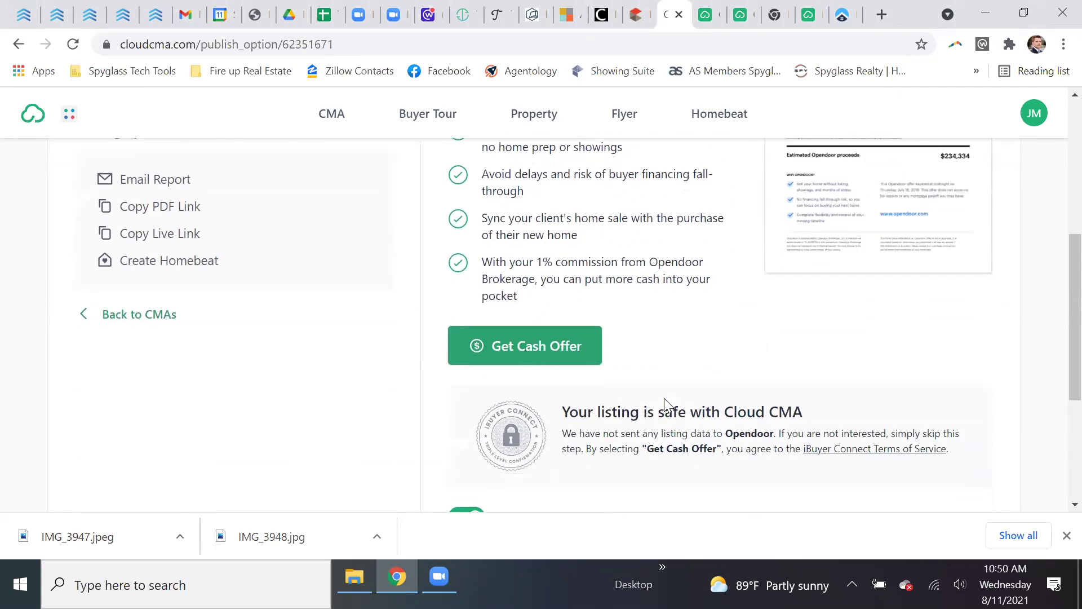
{"action": "scroll", "coordinate": [668, 404], "scroll_direction": "down", "scroll_amount": 2}
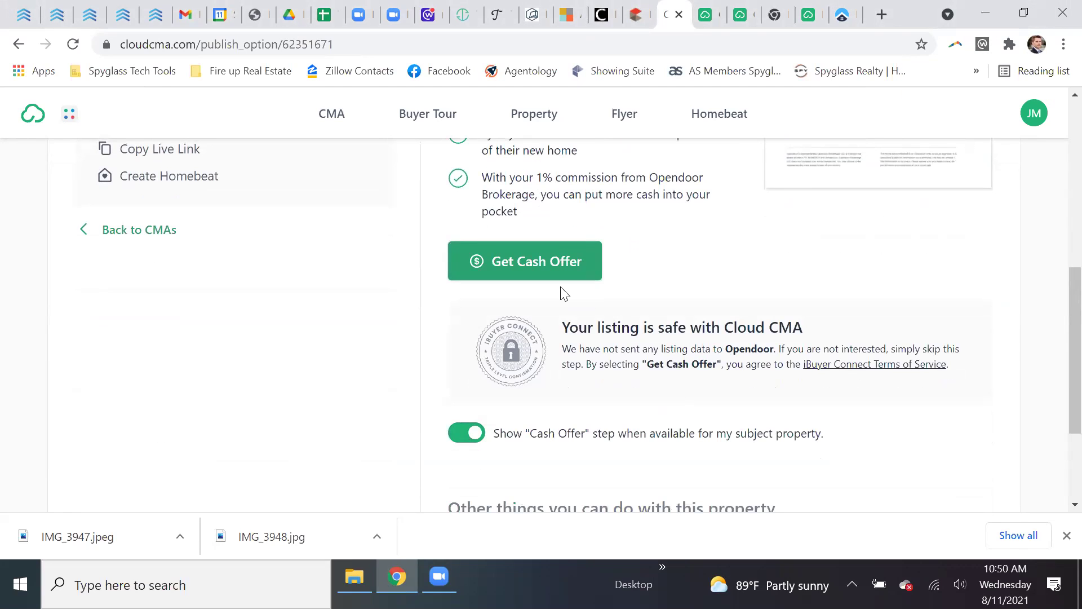
- Request Opendoor's cash offer estimate and review the $496,320–$559,680 range and options
{"action": "left_click", "coordinate": [540, 270]}
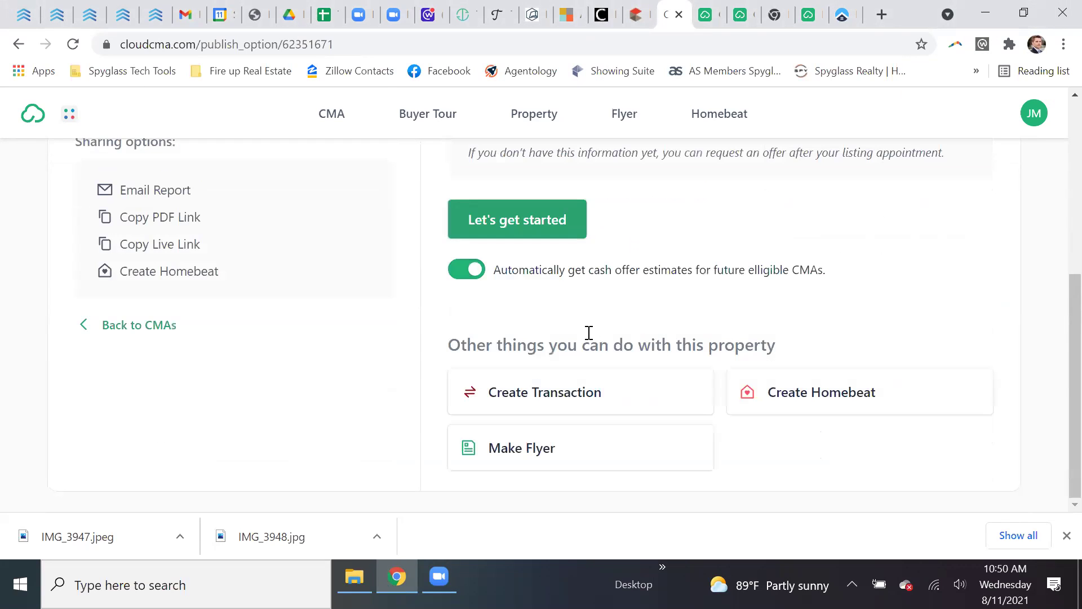
{"action": "scroll", "coordinate": [588, 348], "scroll_direction": "up", "scroll_amount": 5}
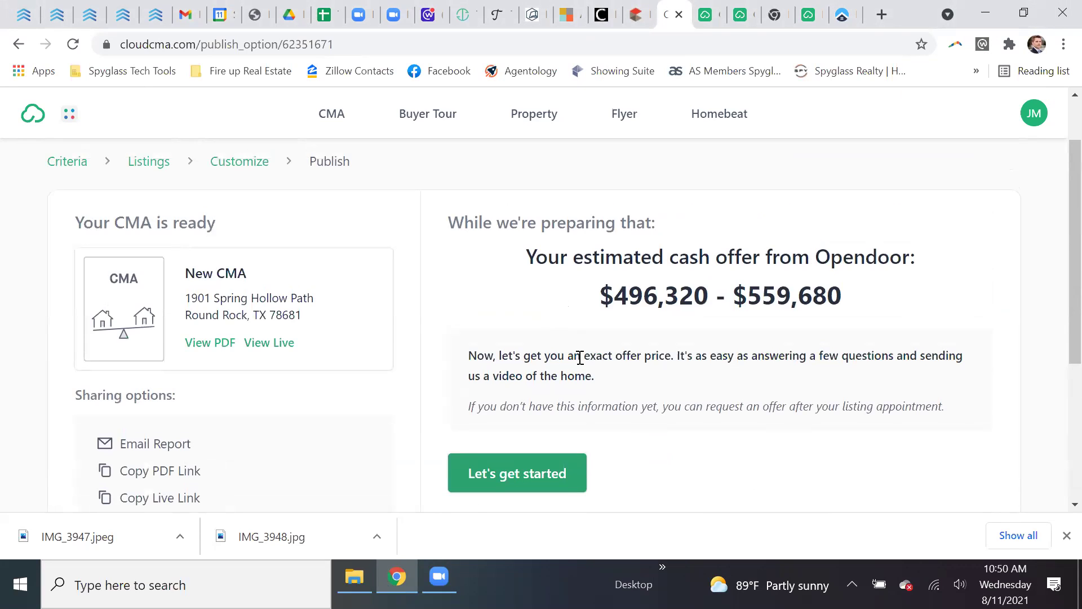
{"action": "scroll", "coordinate": [581, 361], "scroll_direction": "down", "scroll_amount": 2}
{"action": "scroll", "coordinate": [613, 373], "scroll_direction": "down", "scroll_amount": 2}
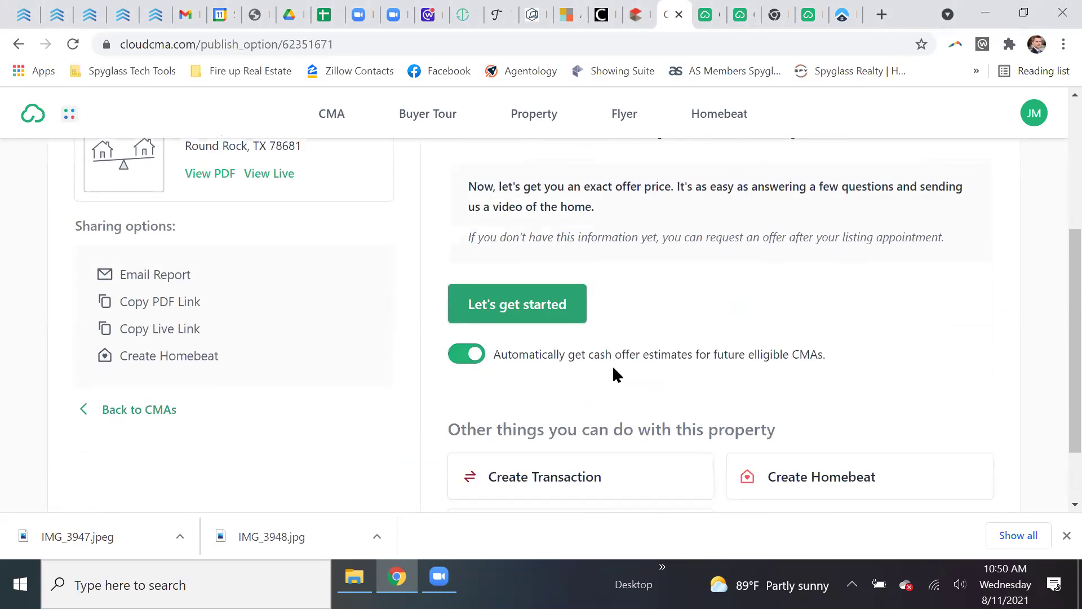
{"action": "scroll", "coordinate": [616, 374], "scroll_direction": "down", "scroll_amount": 2}
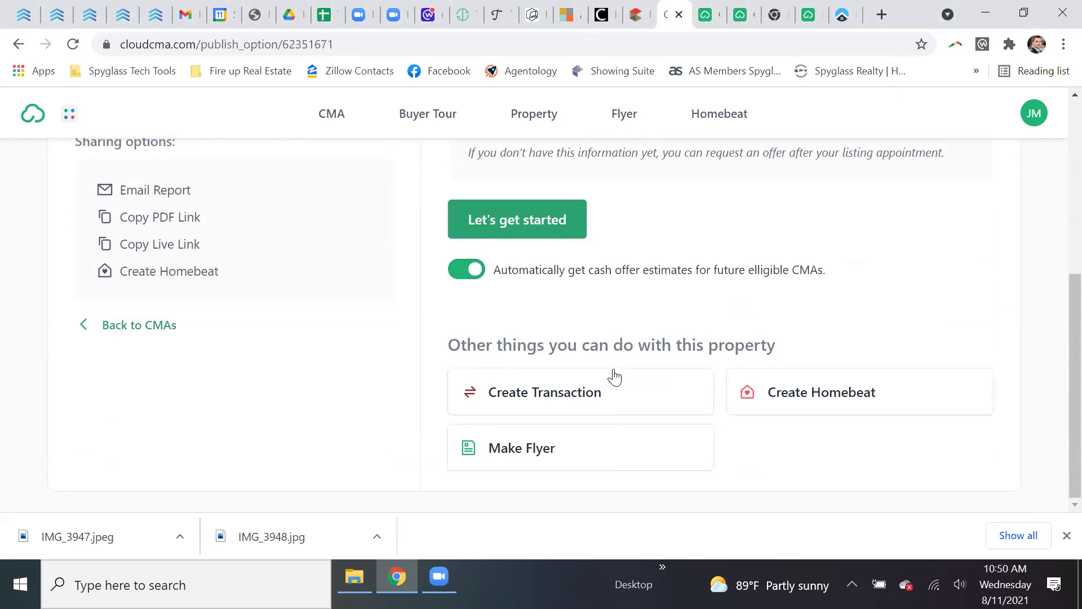
{"action": "scroll", "coordinate": [615, 375], "scroll_direction": "up", "scroll_amount": 6}
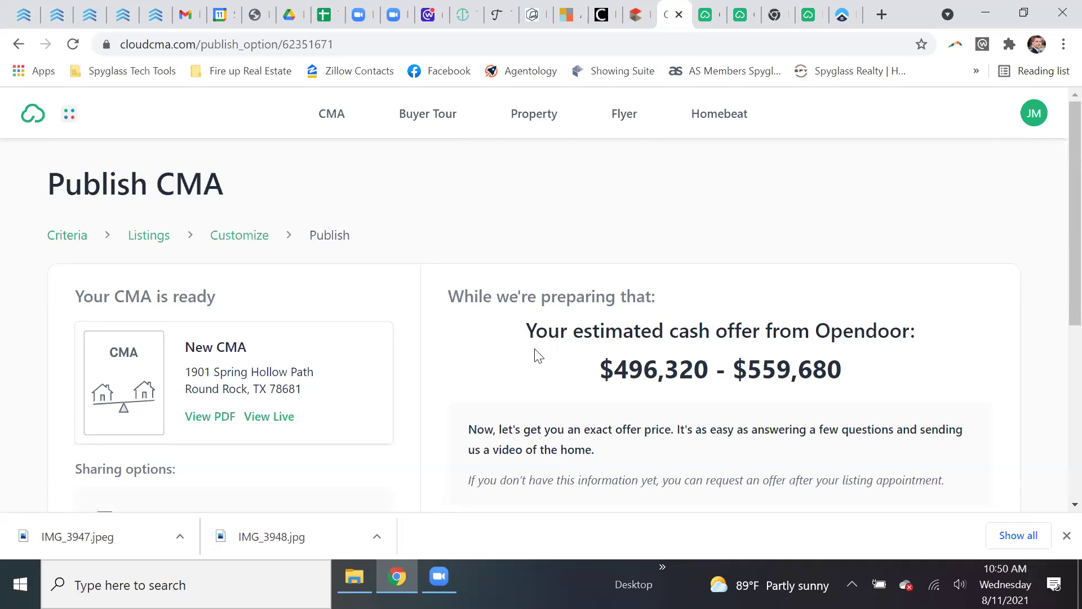
{"action": "scroll", "coordinate": [532, 358], "scroll_direction": "down", "scroll_amount": 3}
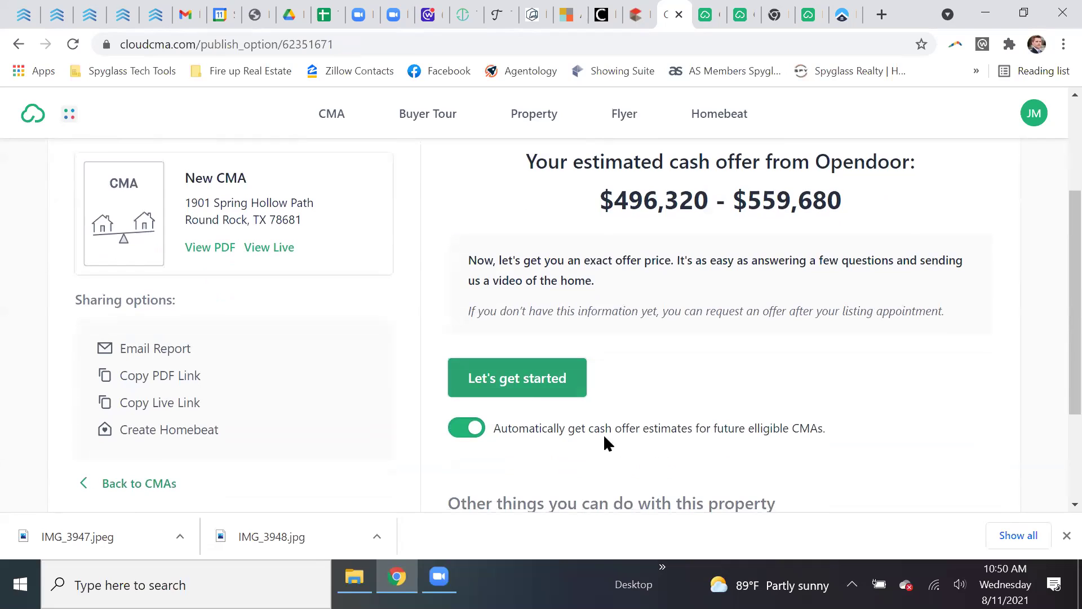
{"action": "scroll", "coordinate": [679, 442], "scroll_direction": "down", "scroll_amount": 1}
{"action": "scroll", "coordinate": [654, 441], "scroll_direction": "down", "scroll_amount": 3}
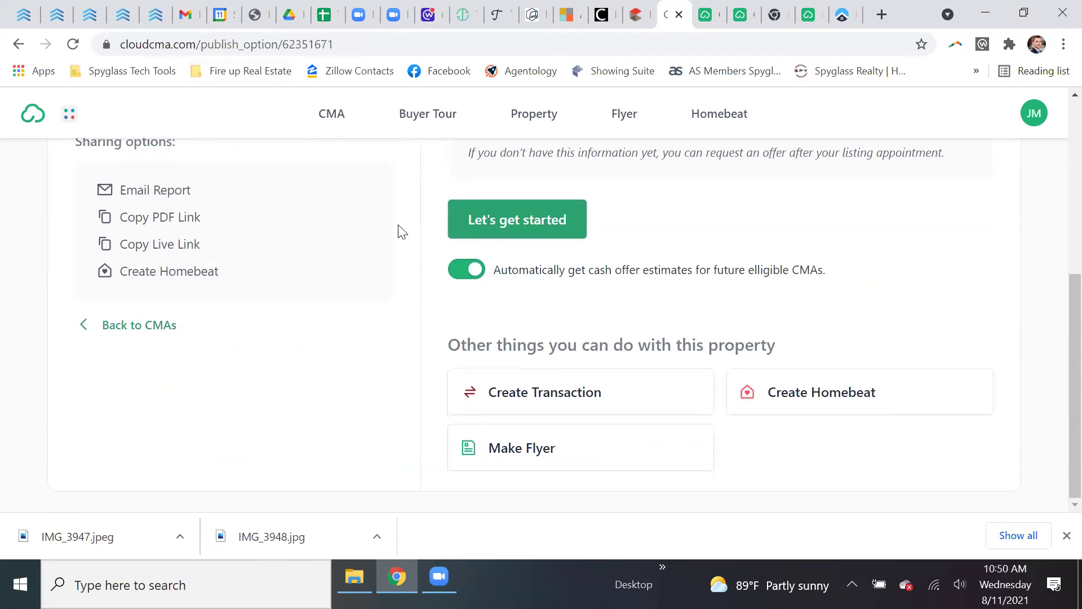
{"action": "scroll", "coordinate": [401, 232], "scroll_direction": "up", "scroll_amount": 2}
{"action": "scroll", "coordinate": [400, 232], "scroll_direction": "up", "scroll_amount": 2}
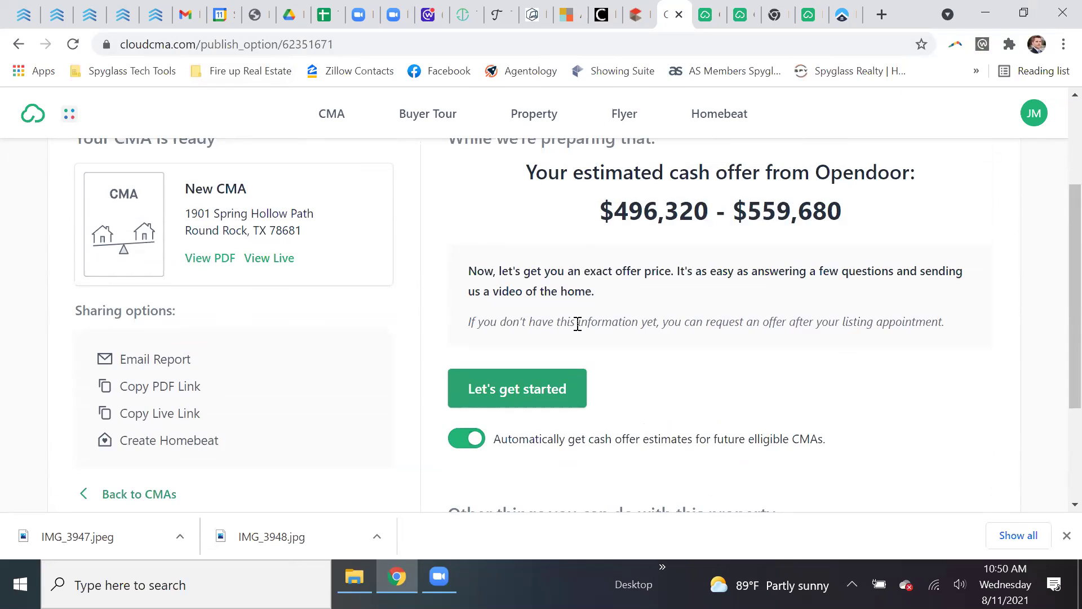
- Switch off the 'Automatically get cash offer estimates' toggle on the publish page
{"action": "left_click", "coordinate": [467, 440]}
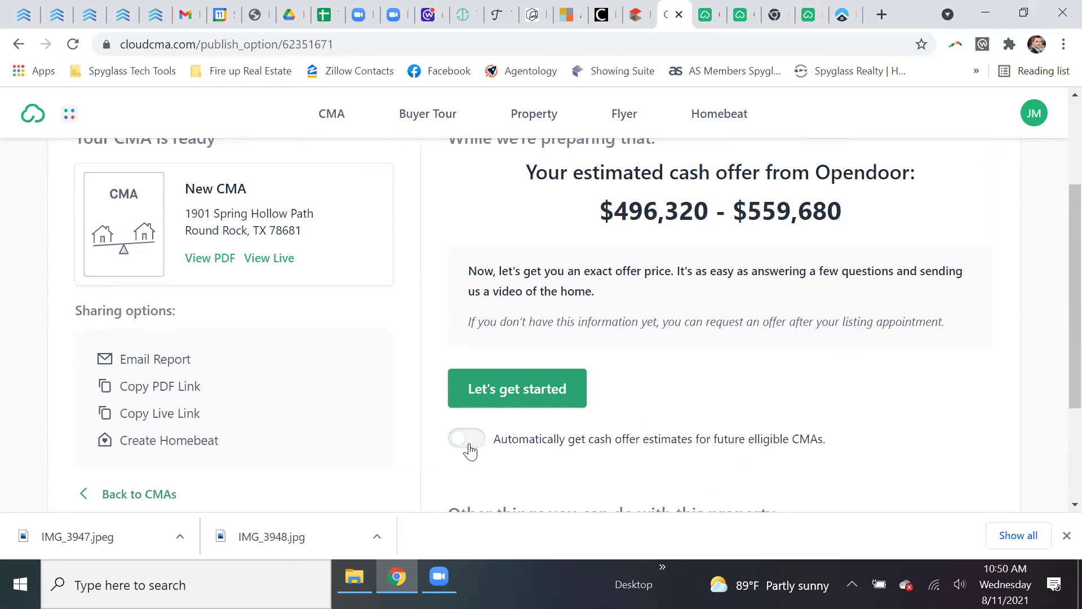
{"action": "scroll", "coordinate": [550, 453], "scroll_direction": "down", "scroll_amount": 1}
{"action": "scroll", "coordinate": [551, 454], "scroll_direction": "down", "scroll_amount": 3}
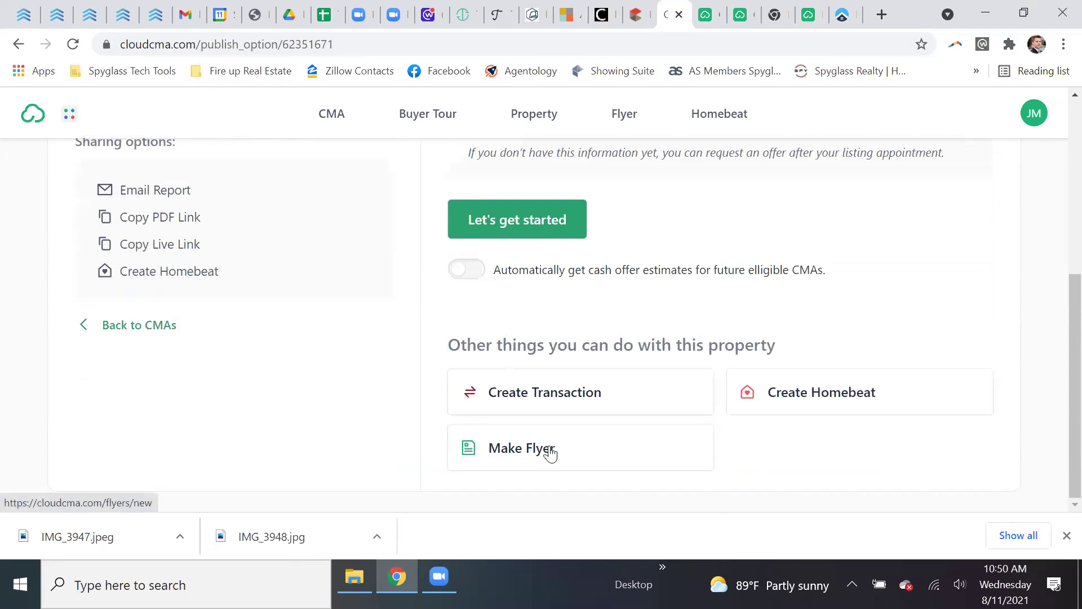
{"action": "scroll", "coordinate": [551, 452], "scroll_direction": "up", "scroll_amount": 3}
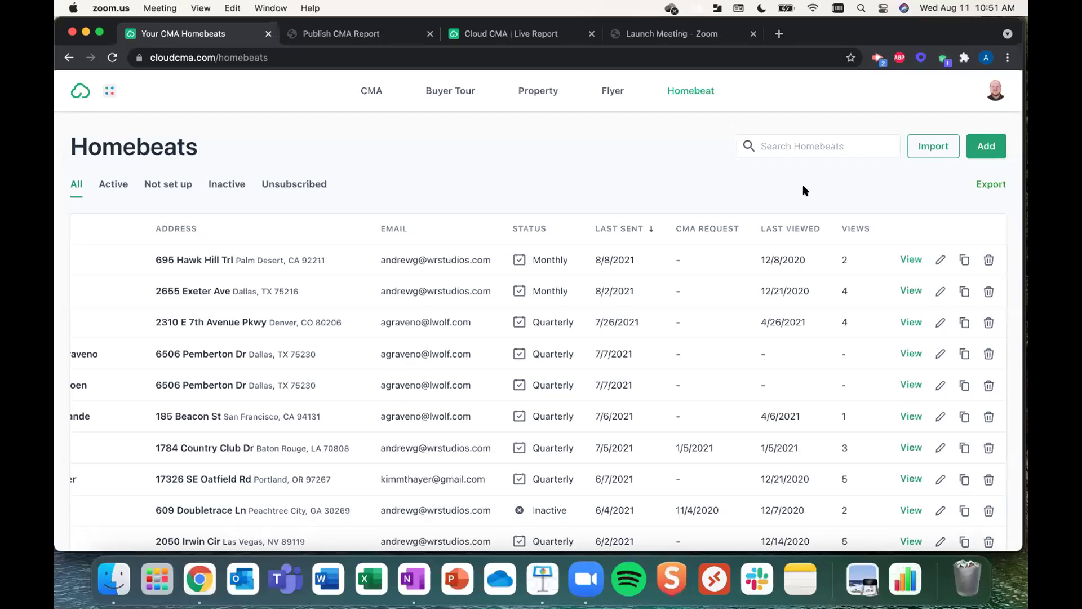
- Open Account Settings from the avatar menu, landing on the Profile section
{"action": "left_click", "coordinate": [996, 91]}
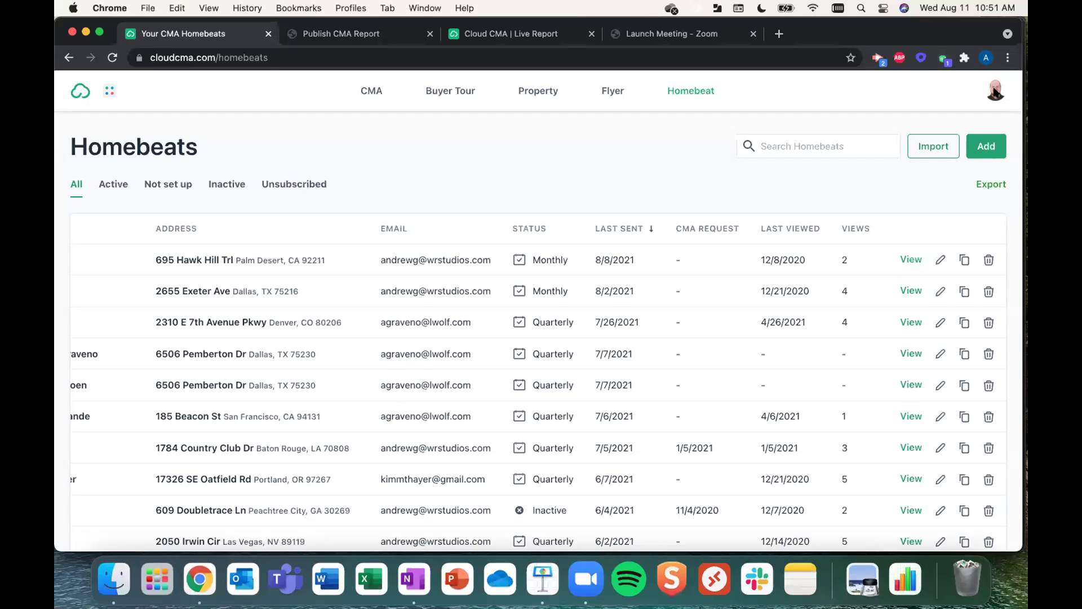
{"action": "left_click", "coordinate": [996, 91]}
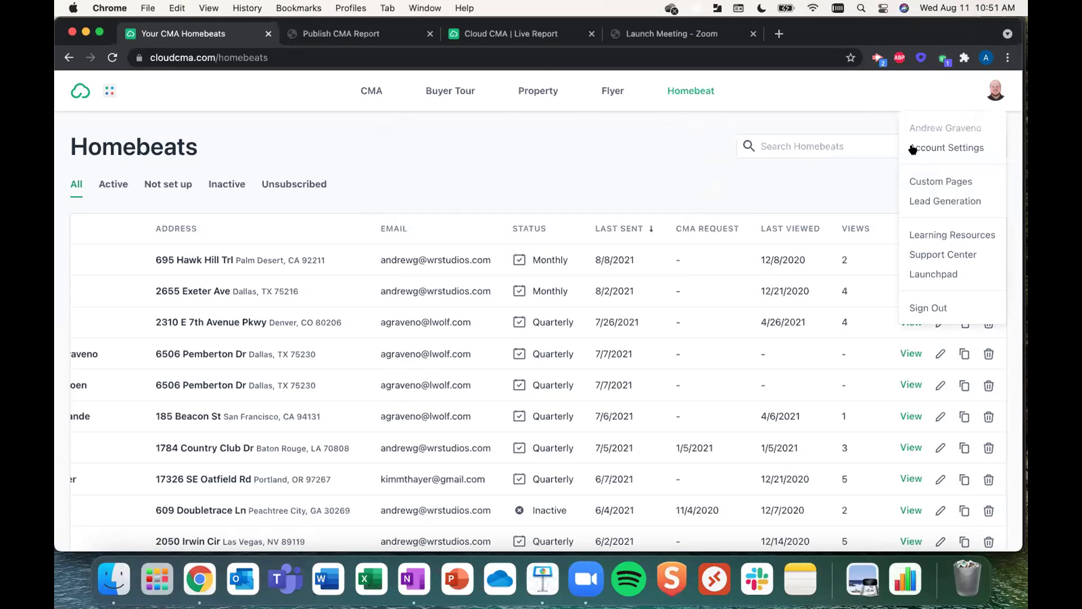
{"action": "left_click", "coordinate": [913, 148]}
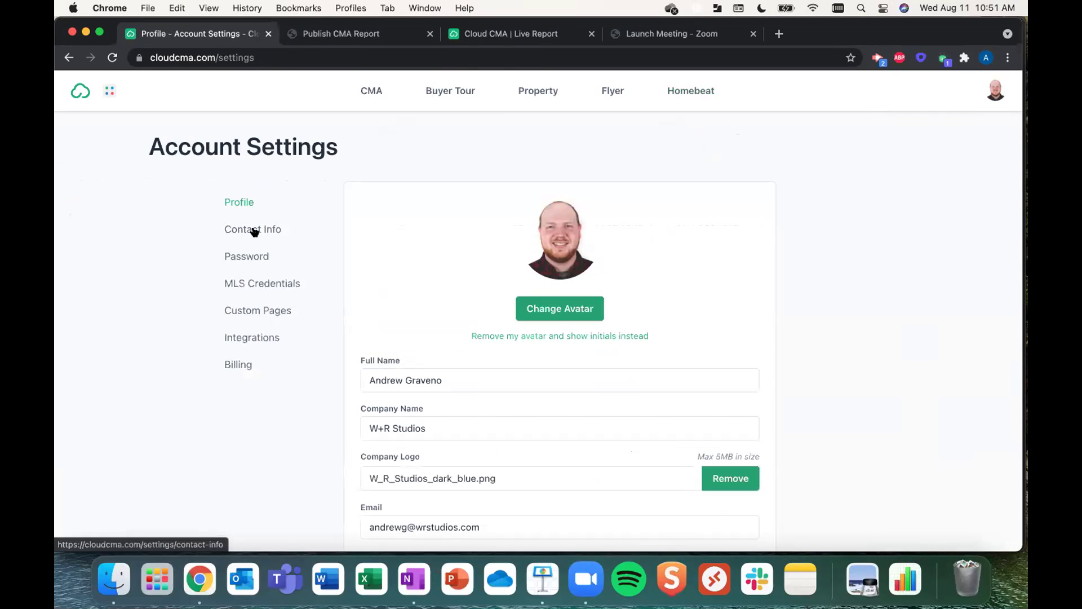
- Show MLS Credentials (Texas, Austin/Central Texas Realty Information Service), then reopen the avatar menu
{"action": "left_click", "coordinate": [257, 283]}
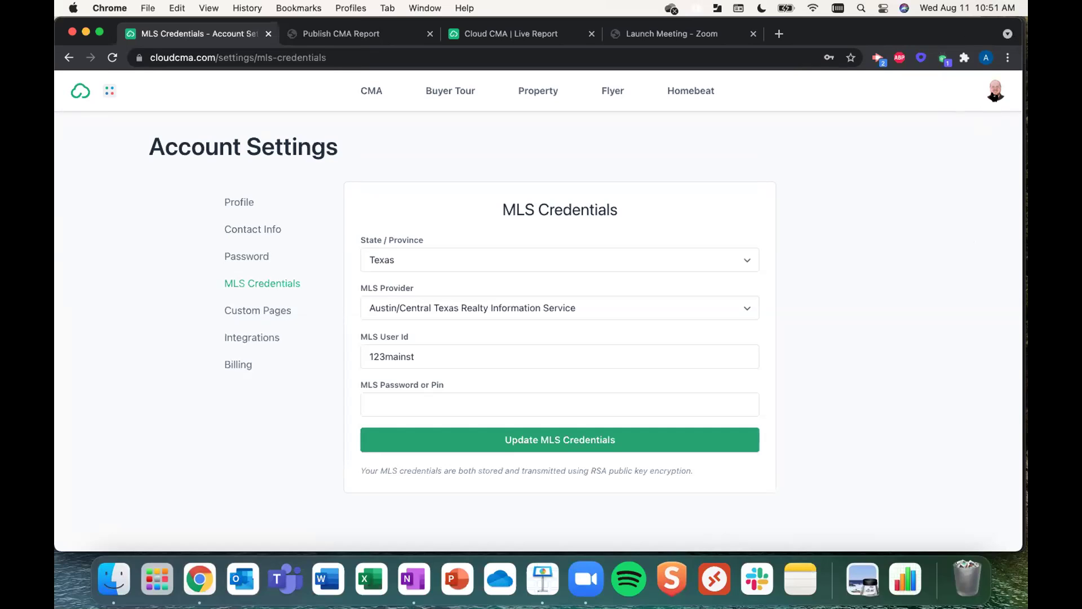
{"action": "left_click", "coordinate": [995, 97]}
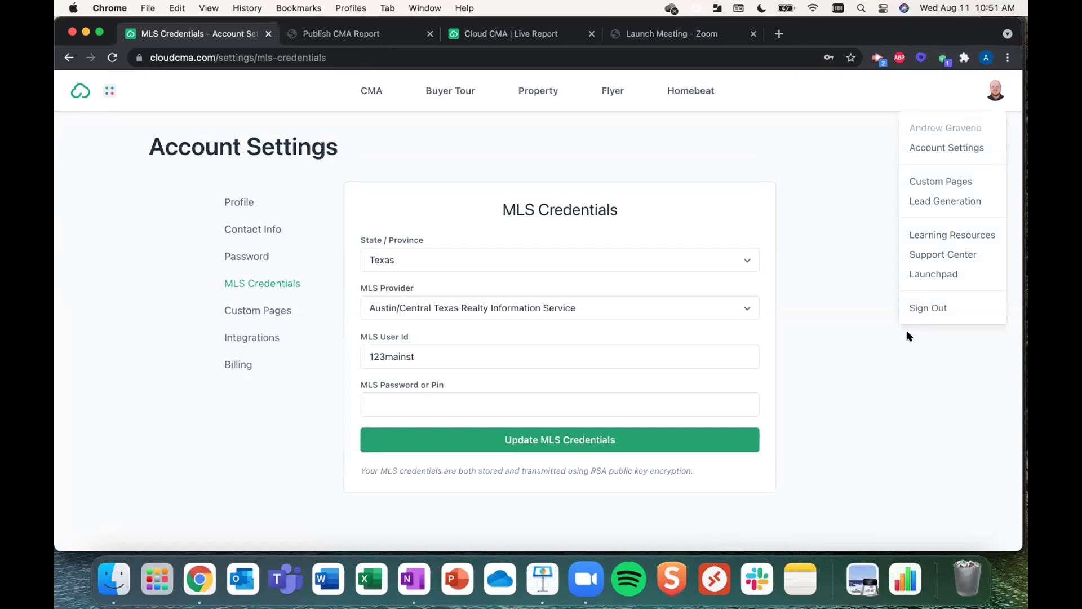